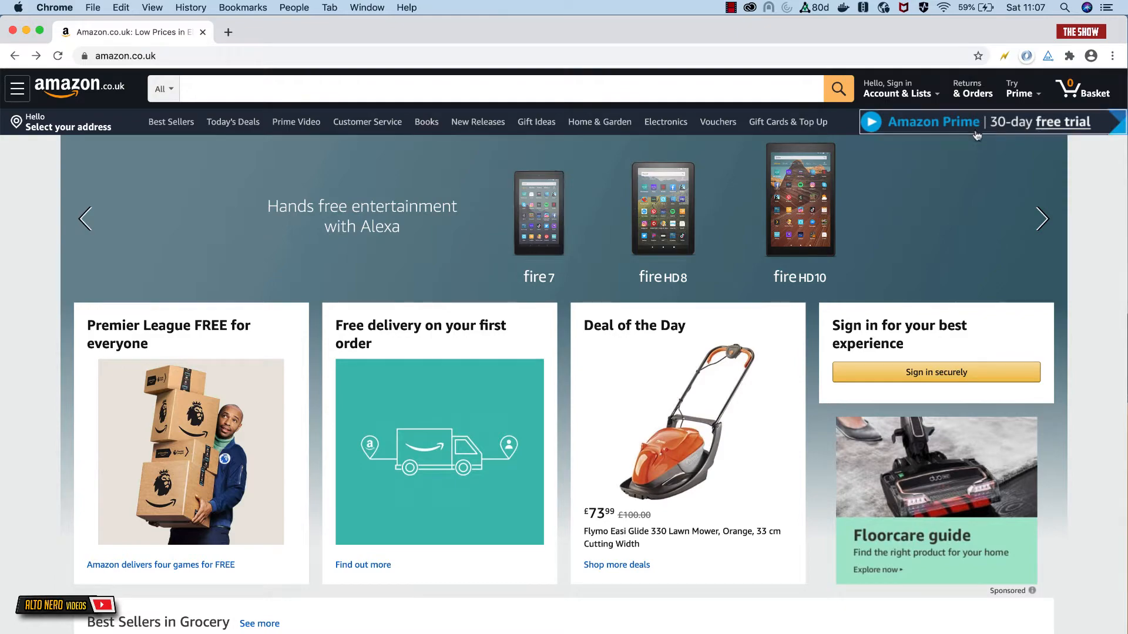
# Inspect the Amazon header with the browser's developer tools, expanding the nav-tools div and reviewing its markup and styles.
pyautogui.rightClick(861, 163)
pyautogui.click(886, 359)
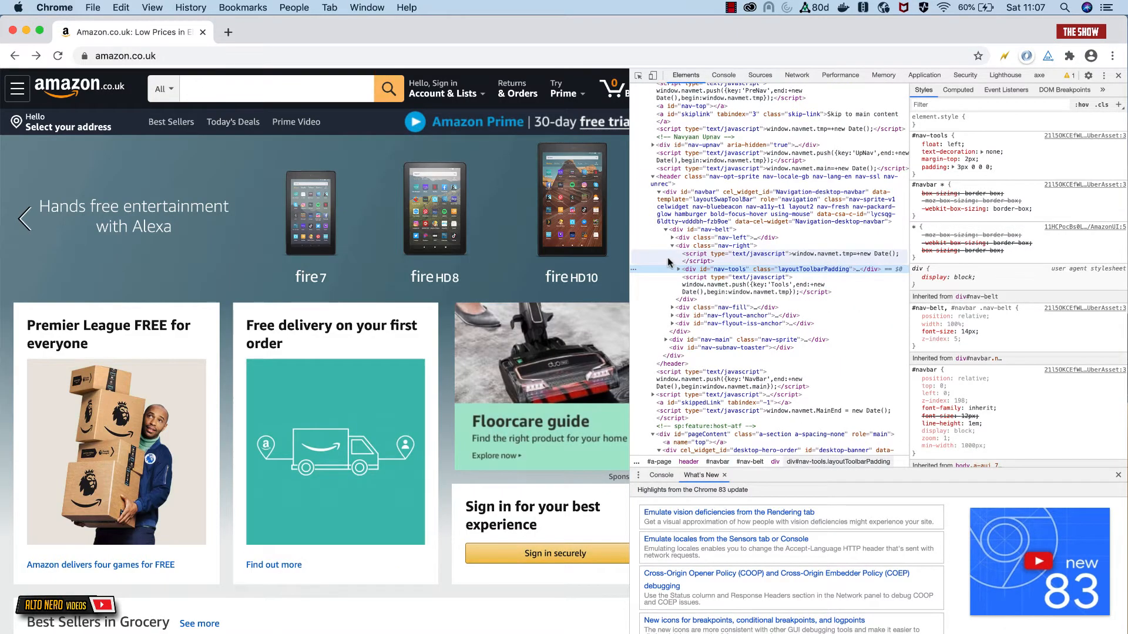
pyautogui.click(679, 269)
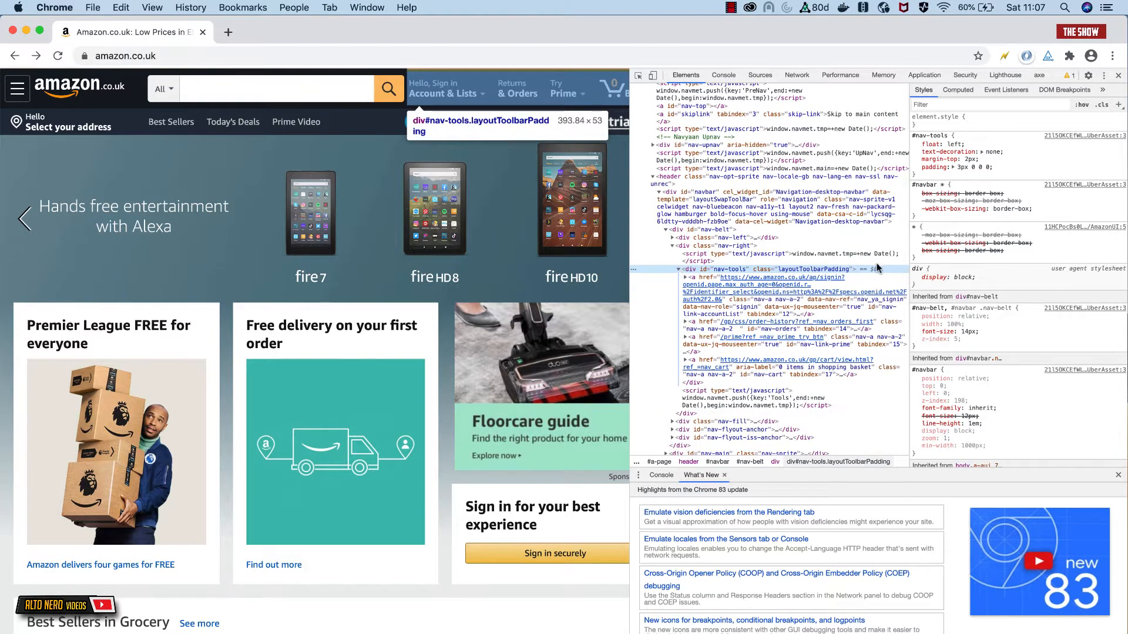
pyautogui.scroll(-5, 972, 252)
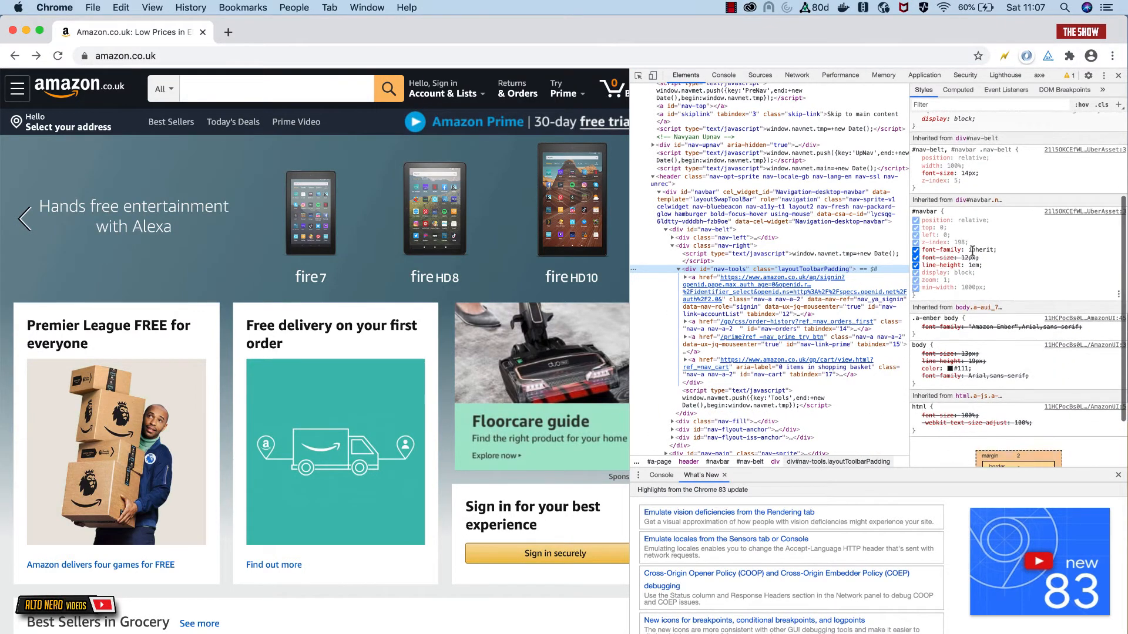
pyautogui.scroll(-3, 972, 251)
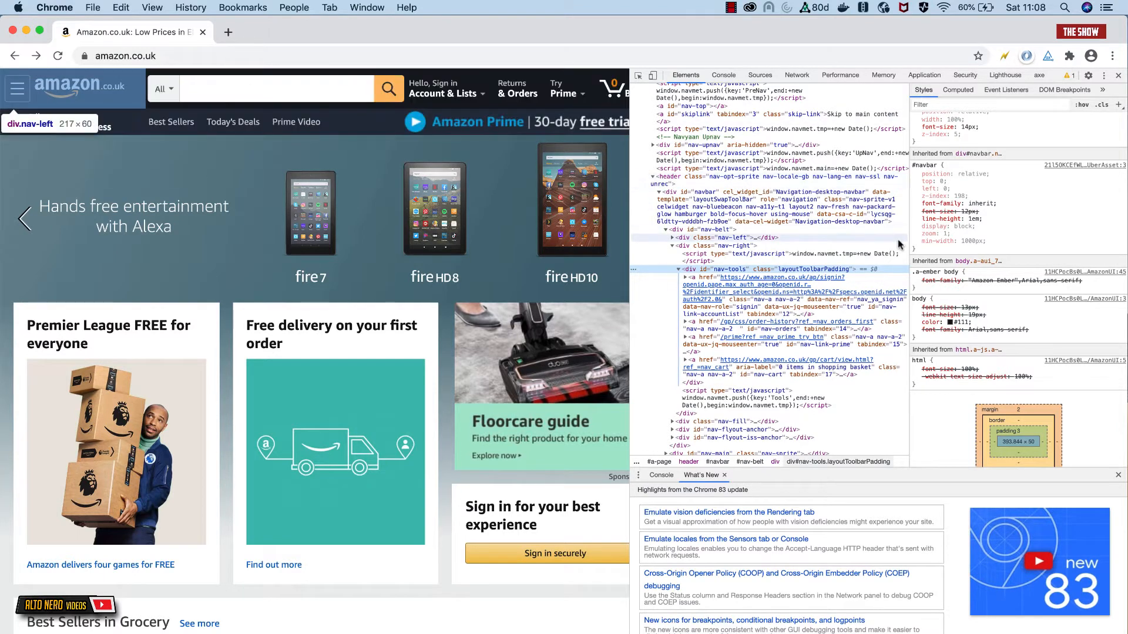
pyautogui.scroll(3, 899, 244)
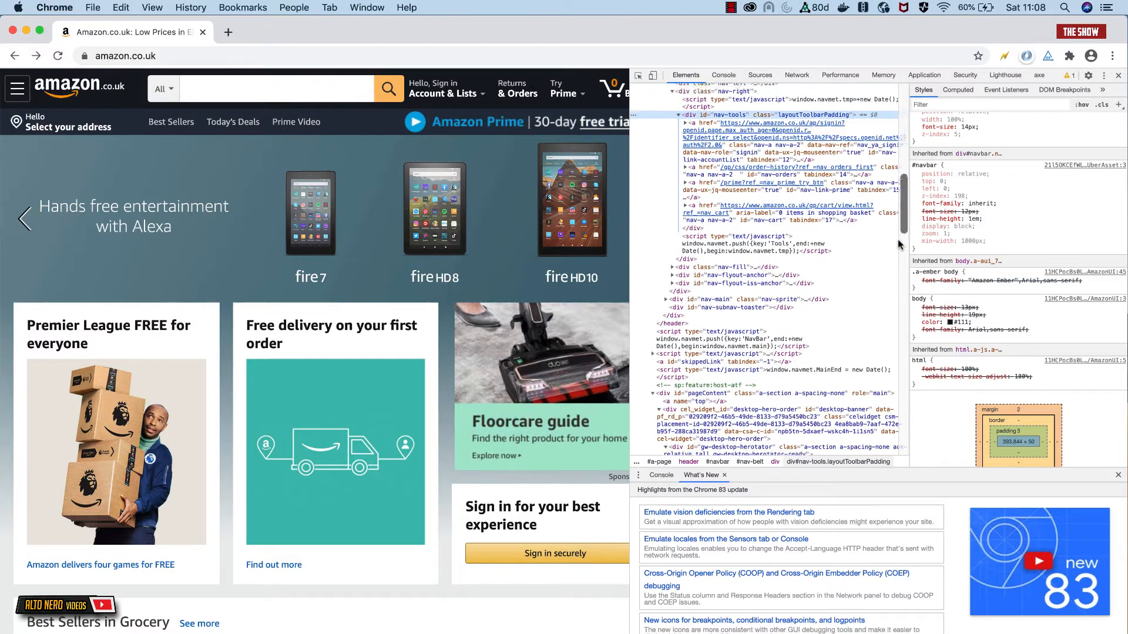
pyautogui.scroll(4, 997, 211)
pyautogui.scroll(3, 997, 210)
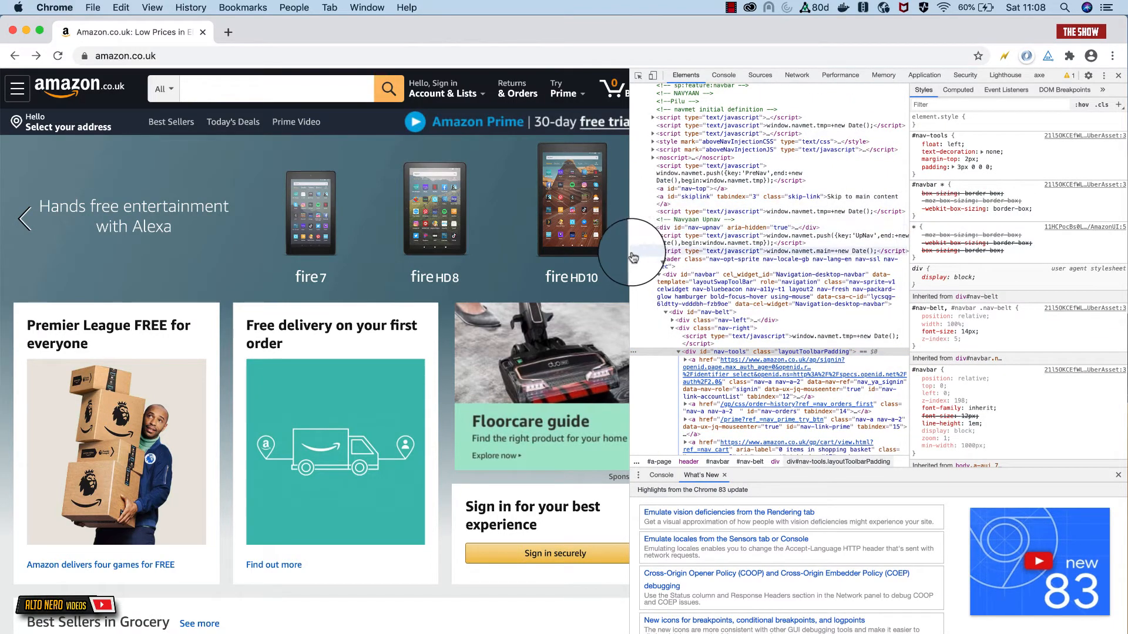
pyautogui.moveTo(630, 248); pyautogui.dragTo(879, 279)
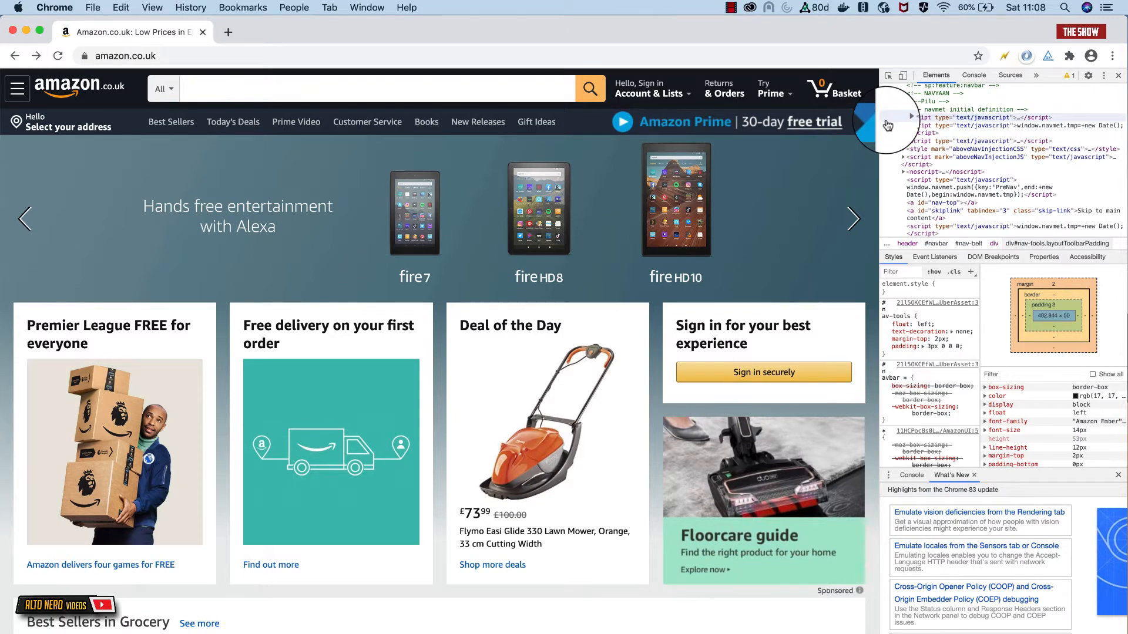
# Switch to Adobe XD, set the header rectangle's height to 100, and return to the Amazon page to compare.
pyautogui.hotkey('ctrl', 'Right')
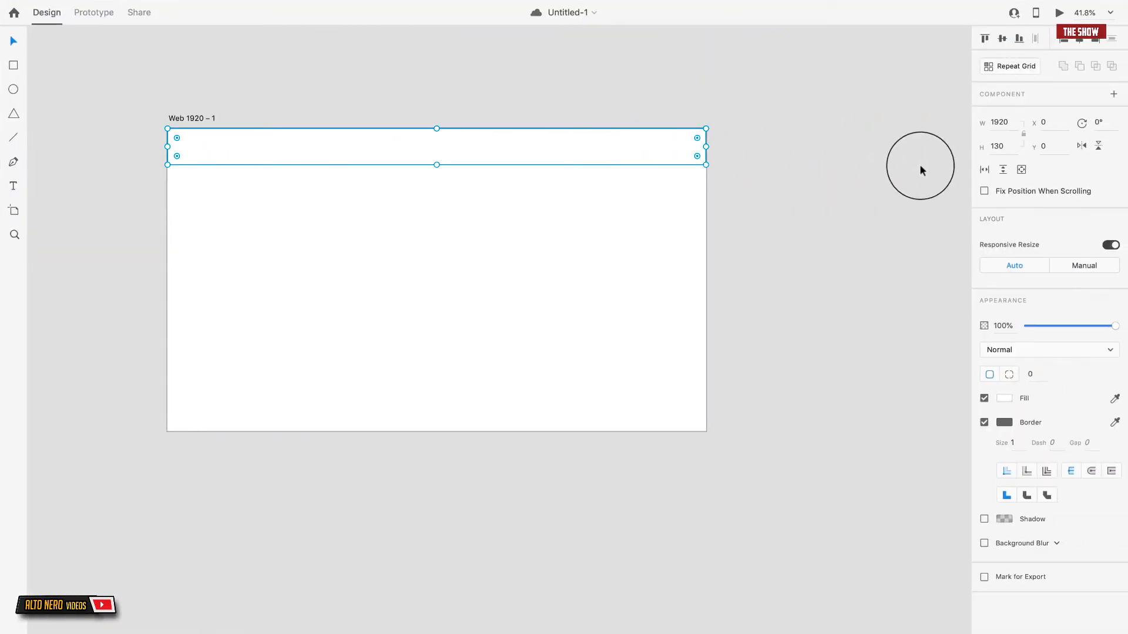
pyautogui.click(1005, 147)
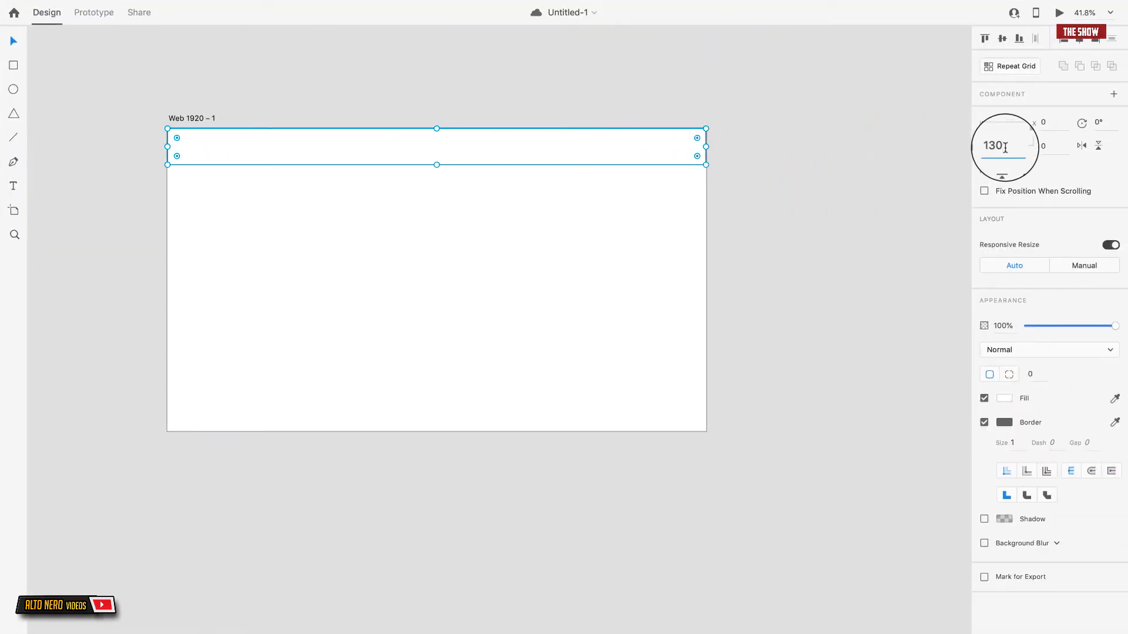
pyautogui.press('BackSpace')
pyautogui.press('BackSpace')
pyautogui.write('0')
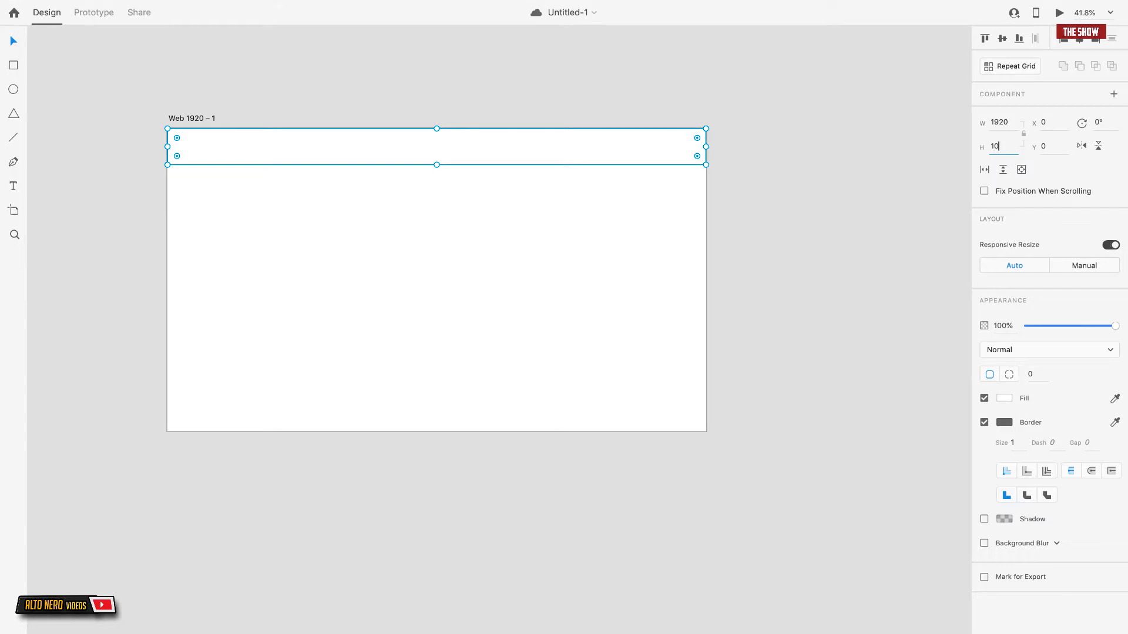
pyautogui.write('0')
pyautogui.press('Return')
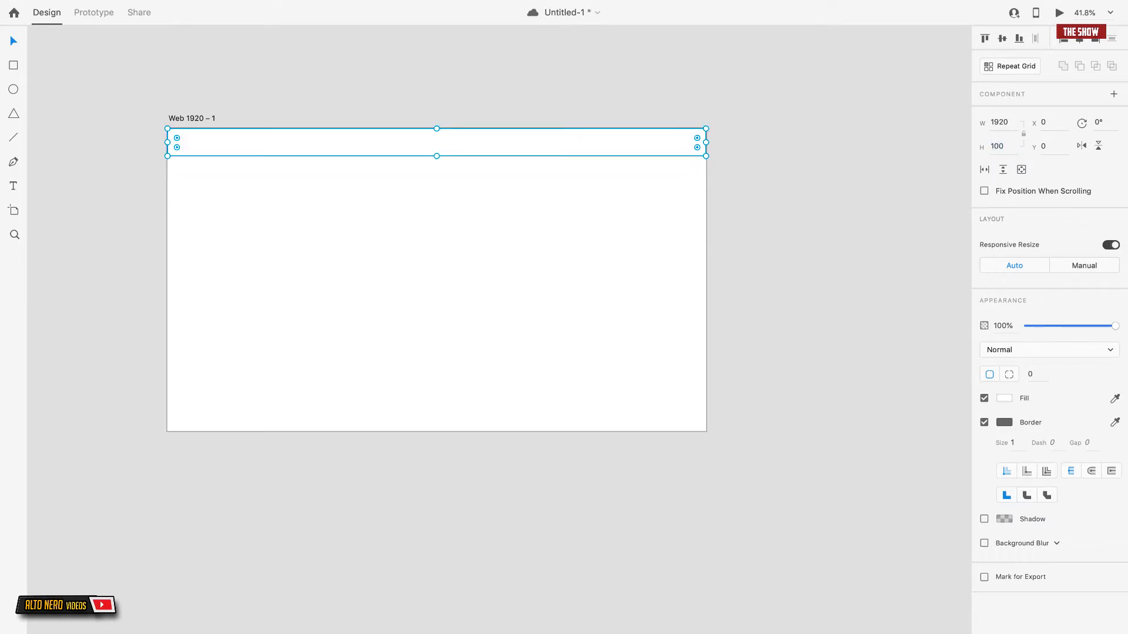
pyautogui.hotkey('ctrl', 'Left')
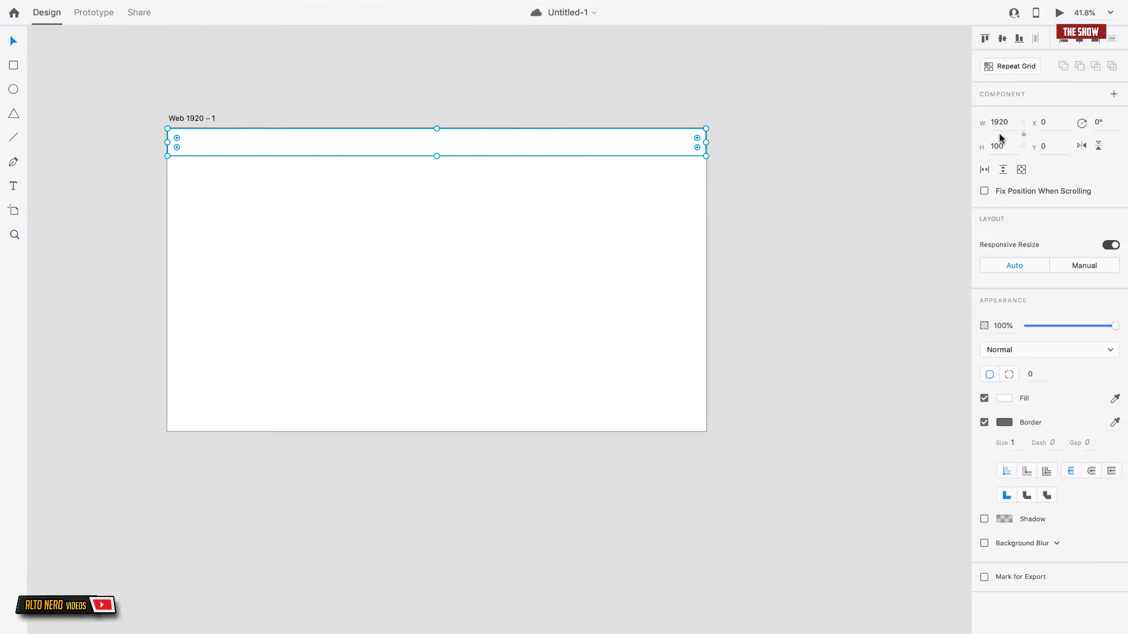
# In Adobe XD, set the height of the header rectangle to 130.
pyautogui.click(1006, 143)
pyautogui.press('BackSpace')
pyautogui.press('BackSpace')
pyautogui.write('30')
pyautogui.press('Return')
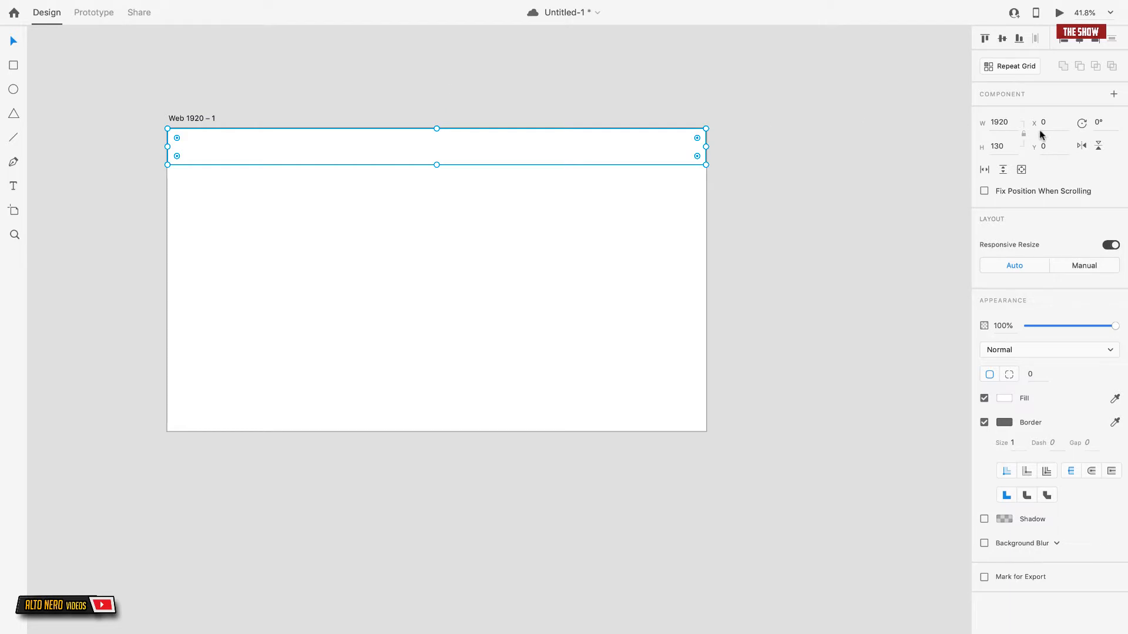
# Set the header rectangle's height to 120 and deselect it.
pyautogui.press('BackSpace')
pyautogui.write('2')
pyautogui.press('Return')
pyautogui.click(846, 153)
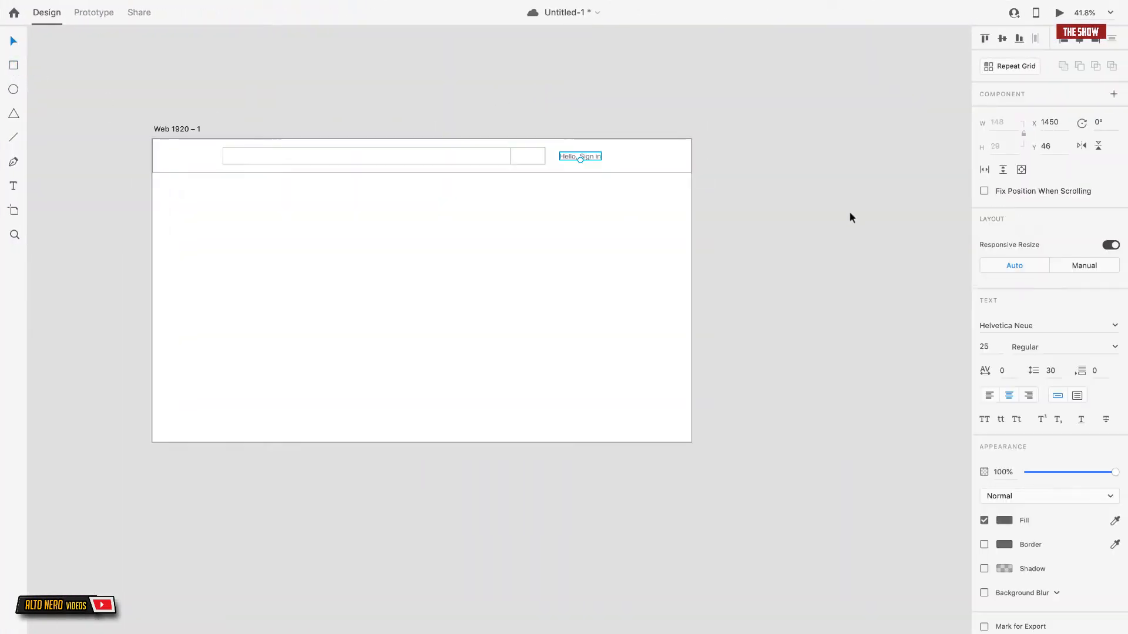
pyautogui.click(851, 218)
pyautogui.click(581, 156)
pyautogui.click(732, 128)
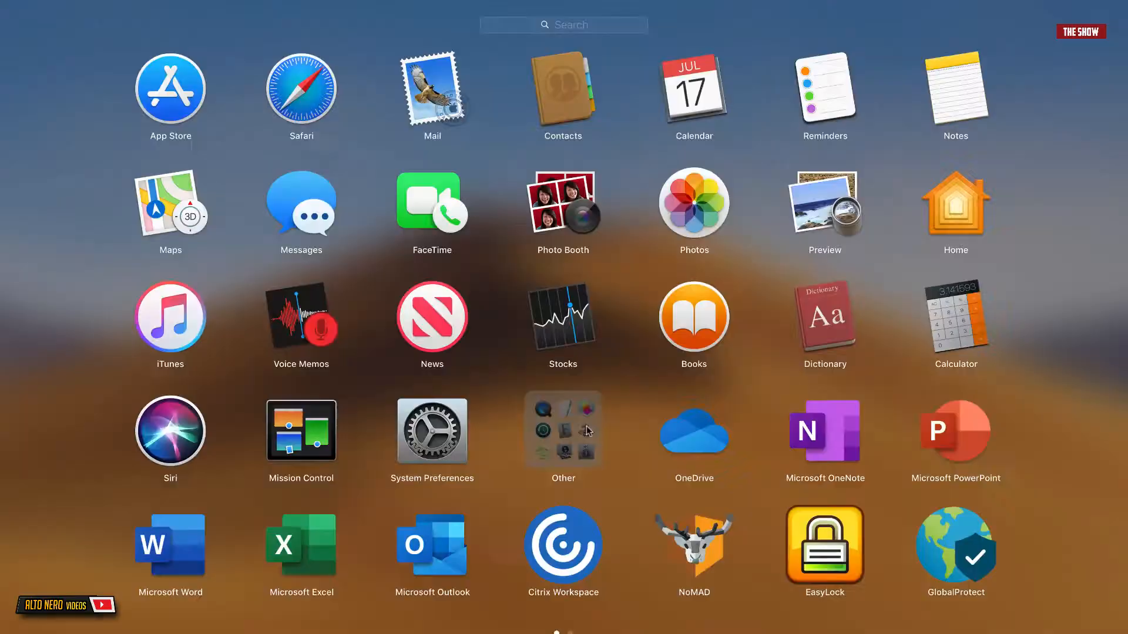
# Open Digital Colour Meter and sample the dark background colour of the Amazon page's header.
pyautogui.click(540, 436)
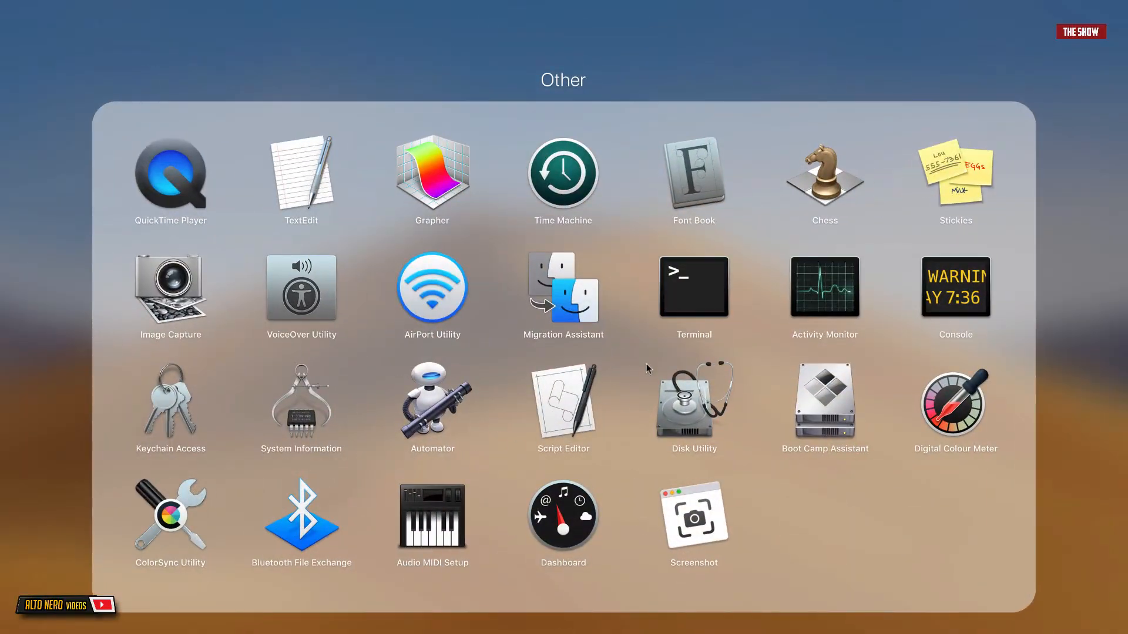
pyautogui.click(956, 411)
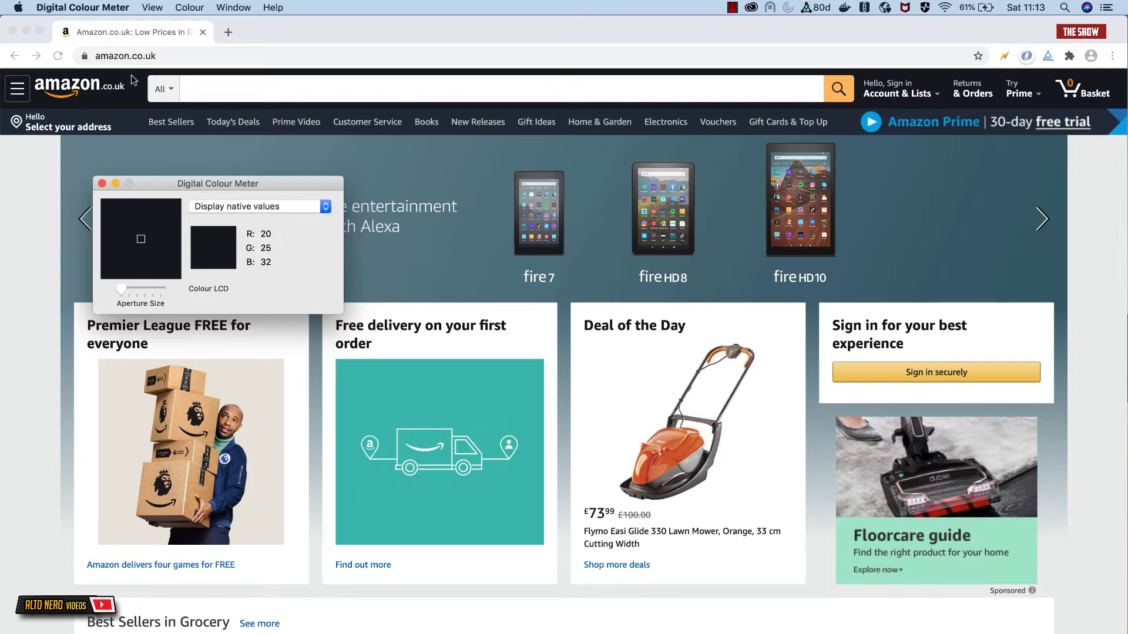
# Switch to Adobe XD and set the header rectangle's fill to the RGB colour 20, 25, 32.
pyautogui.hotkey('ctrl', 'Right')
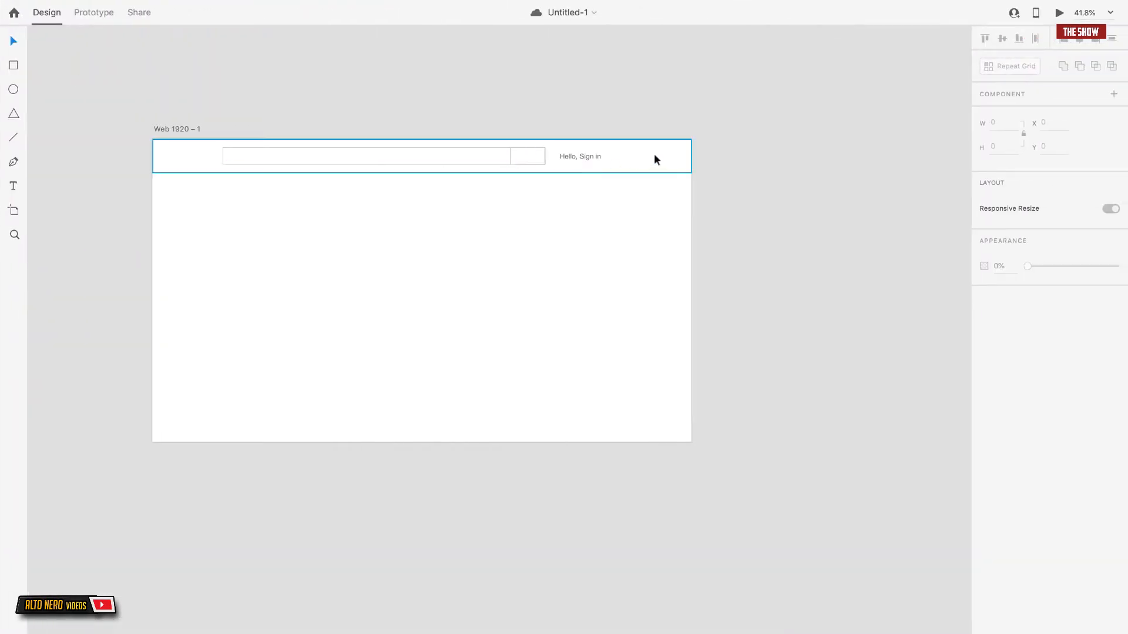
pyautogui.click(656, 159)
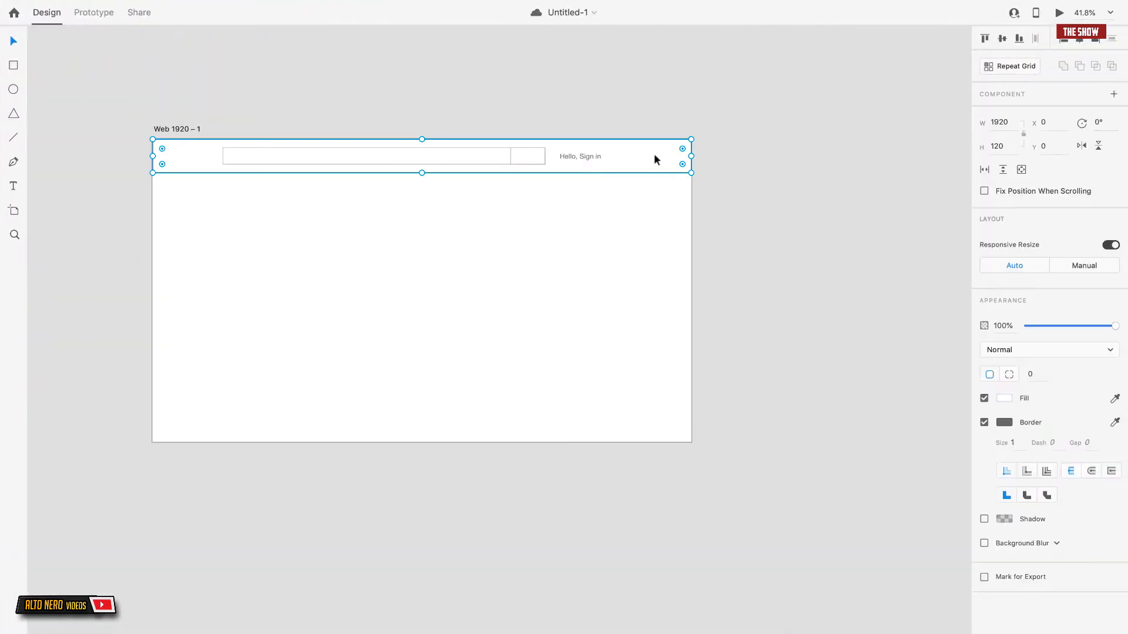
pyautogui.click(1002, 398)
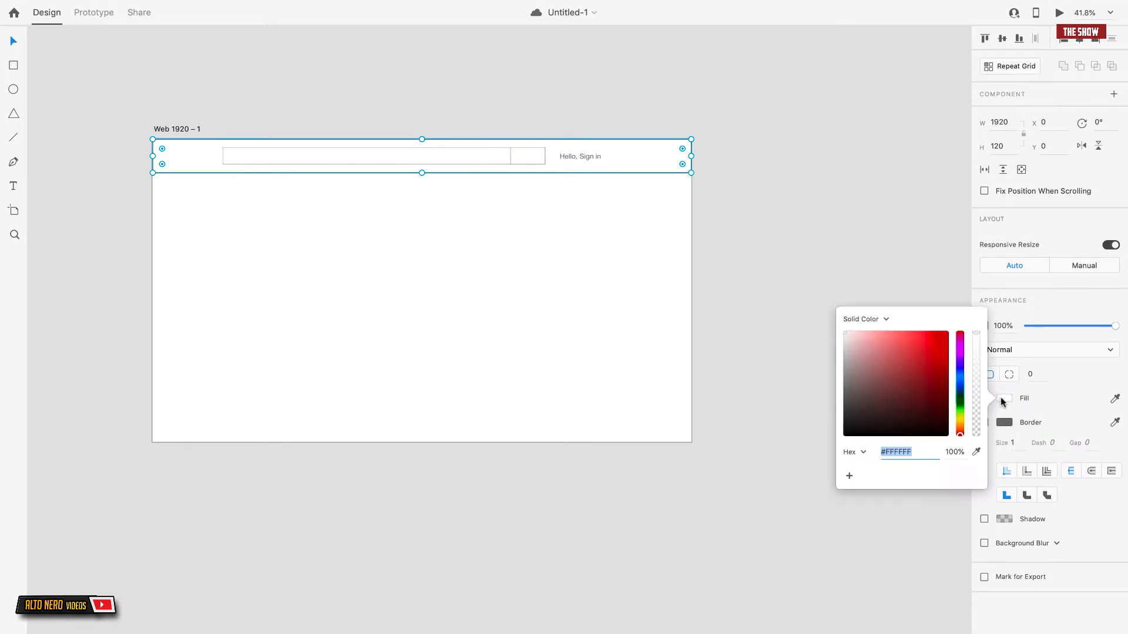
pyautogui.click(864, 453)
pyautogui.click(861, 461)
pyautogui.write('20')
pyautogui.click(909, 451)
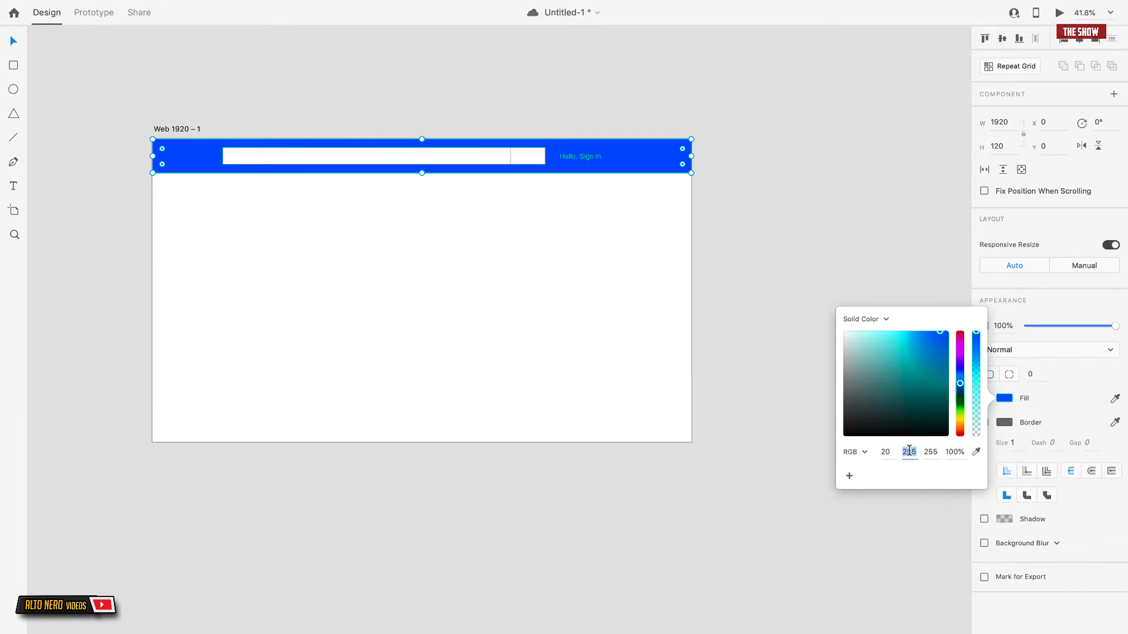
pyautogui.write('25')
pyautogui.click(932, 452)
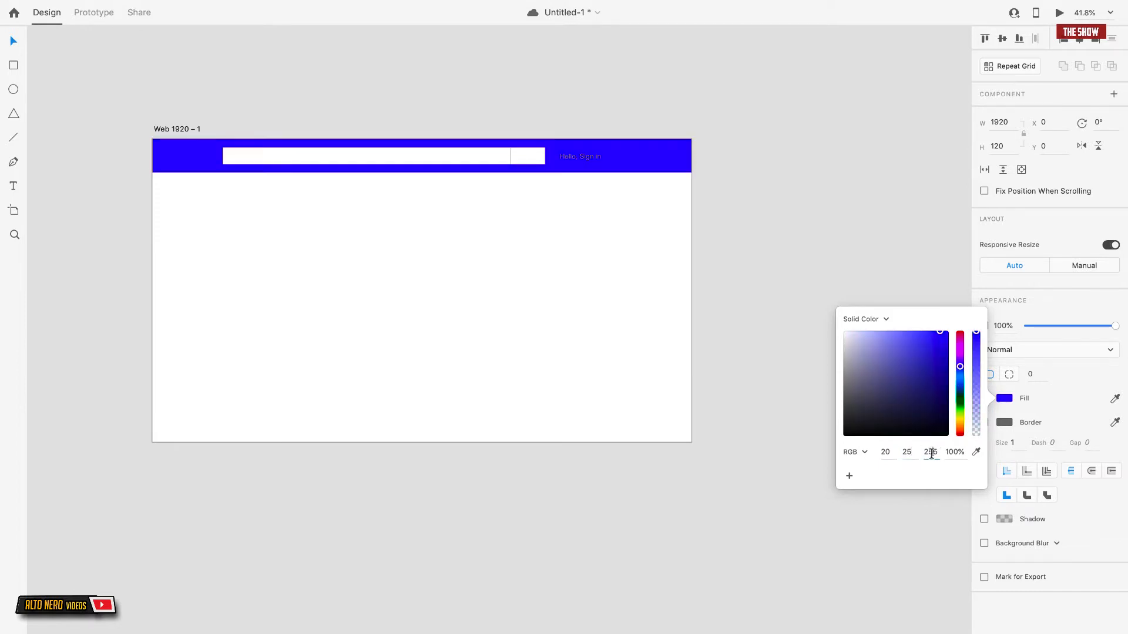
pyautogui.write('32')
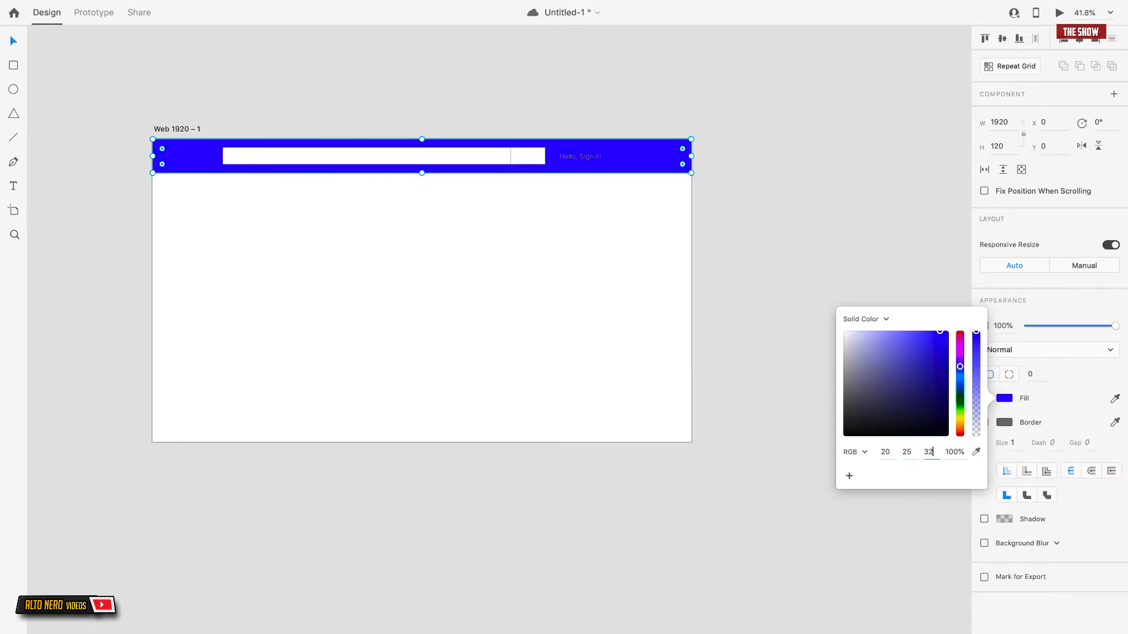
pyautogui.press('Return')
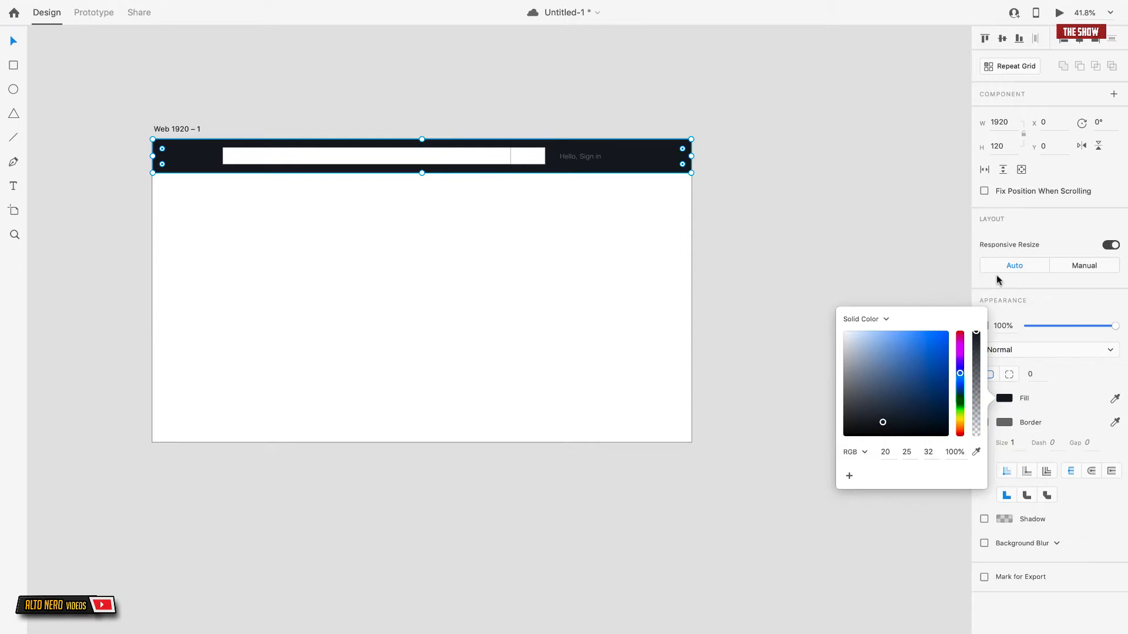
pyautogui.click(956, 14)
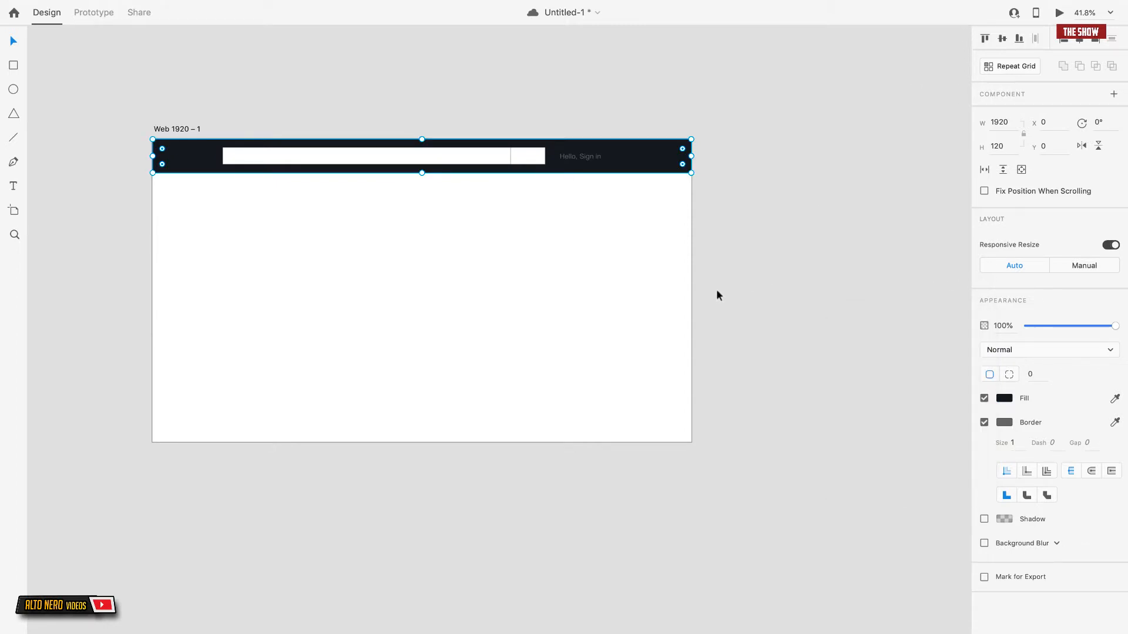
pyautogui.click(748, 280)
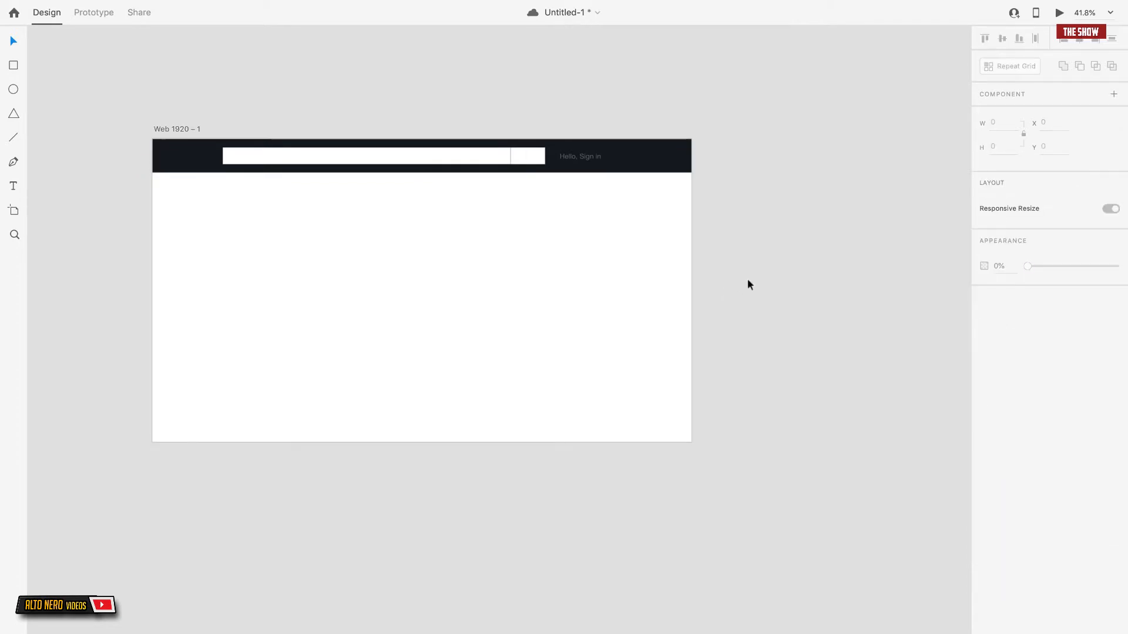
pyautogui.hotkey('ctrl', 'Left')
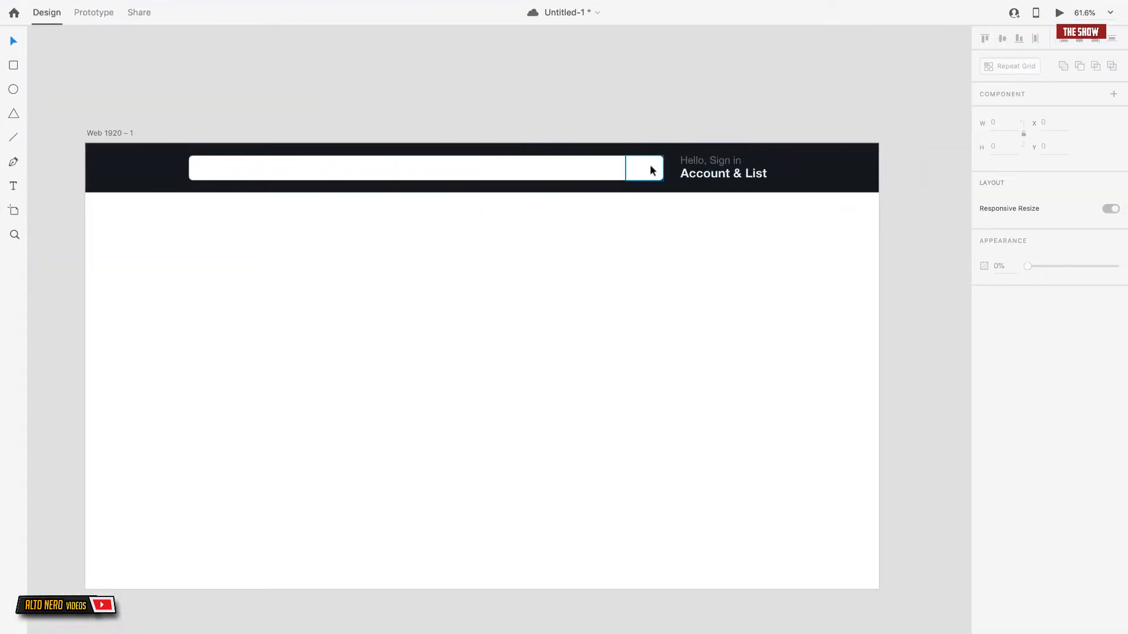
pyautogui.click(14, 235)
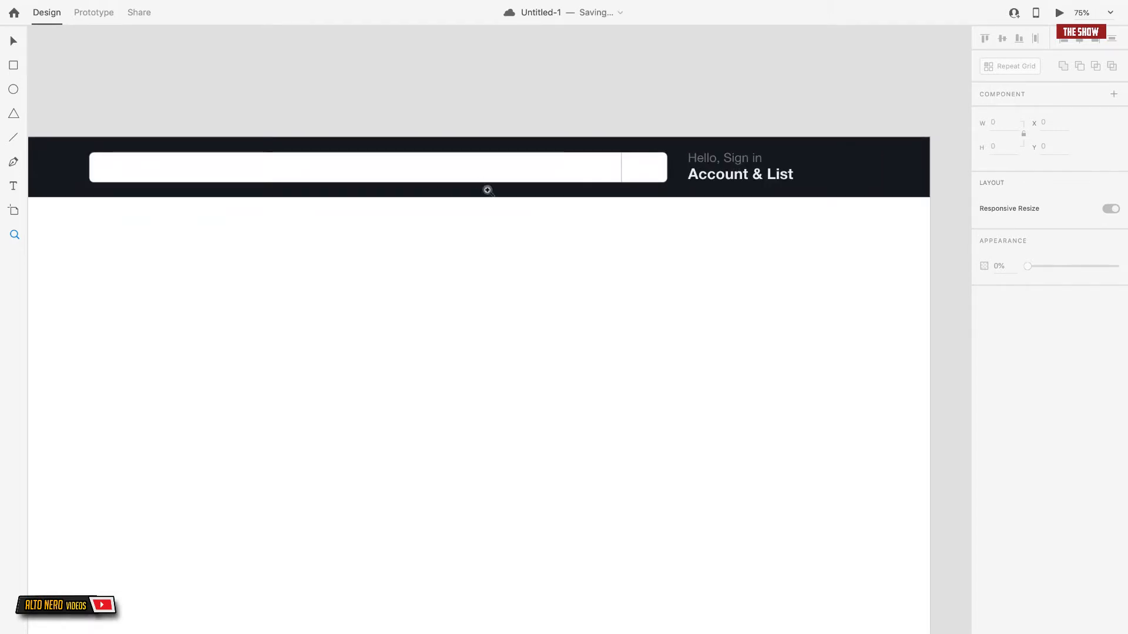
pyautogui.scroll(-2, 591, 174)
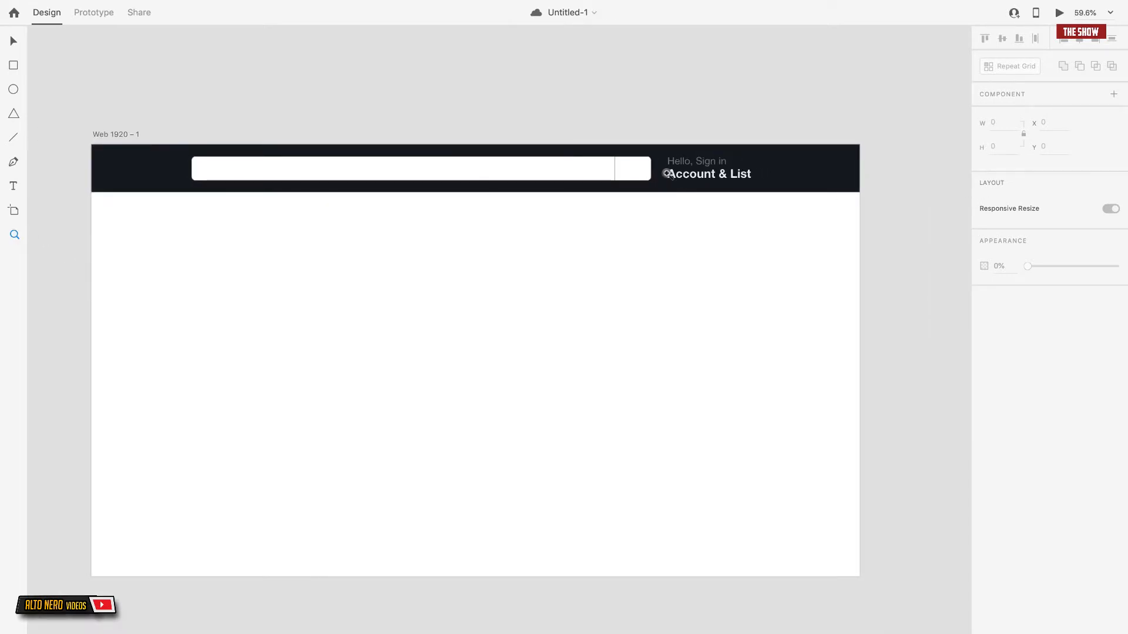
pyautogui.click(12, 42)
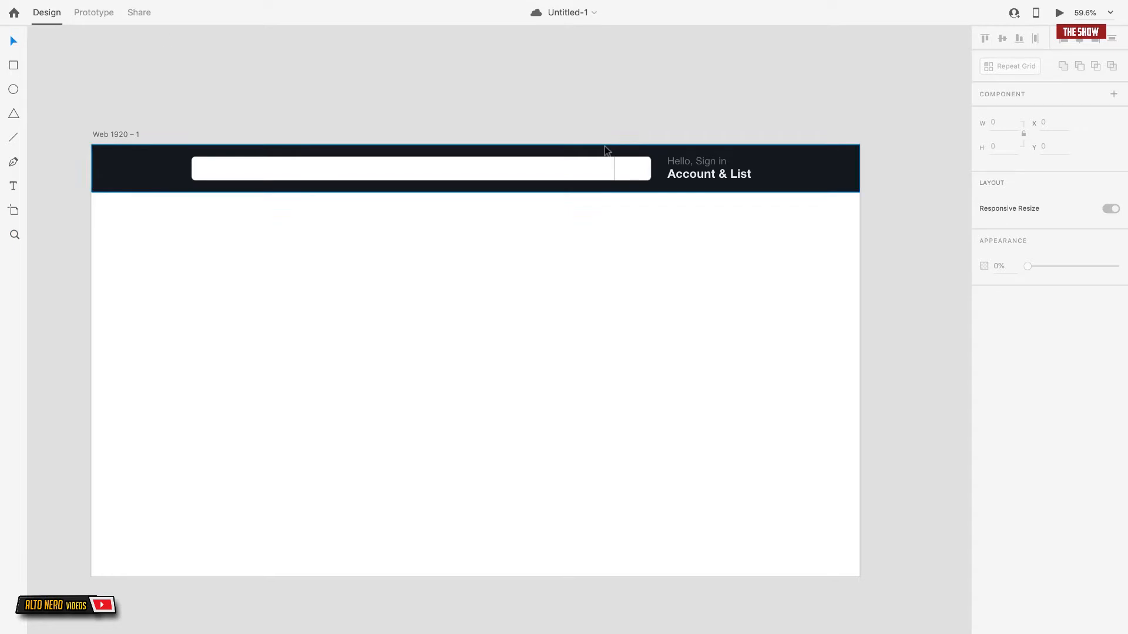
pyautogui.click(636, 171)
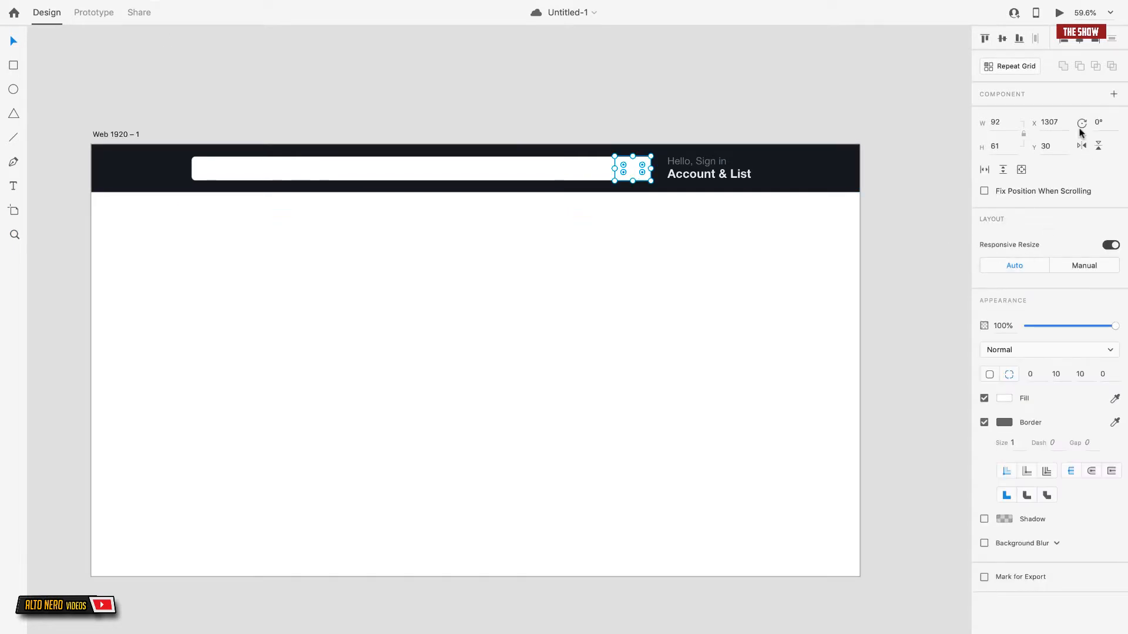
pyautogui.click(748, 113)
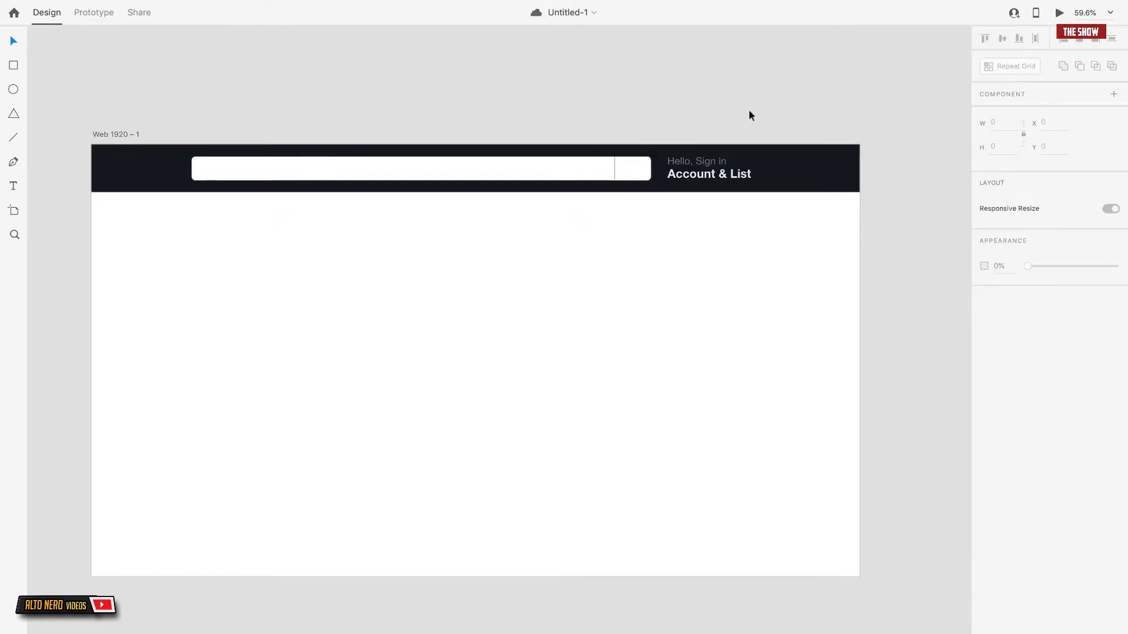
# Set the fill of the small rectangle at the search bar's right end to RGB 245, 191, 199.
pyautogui.click(632, 170)
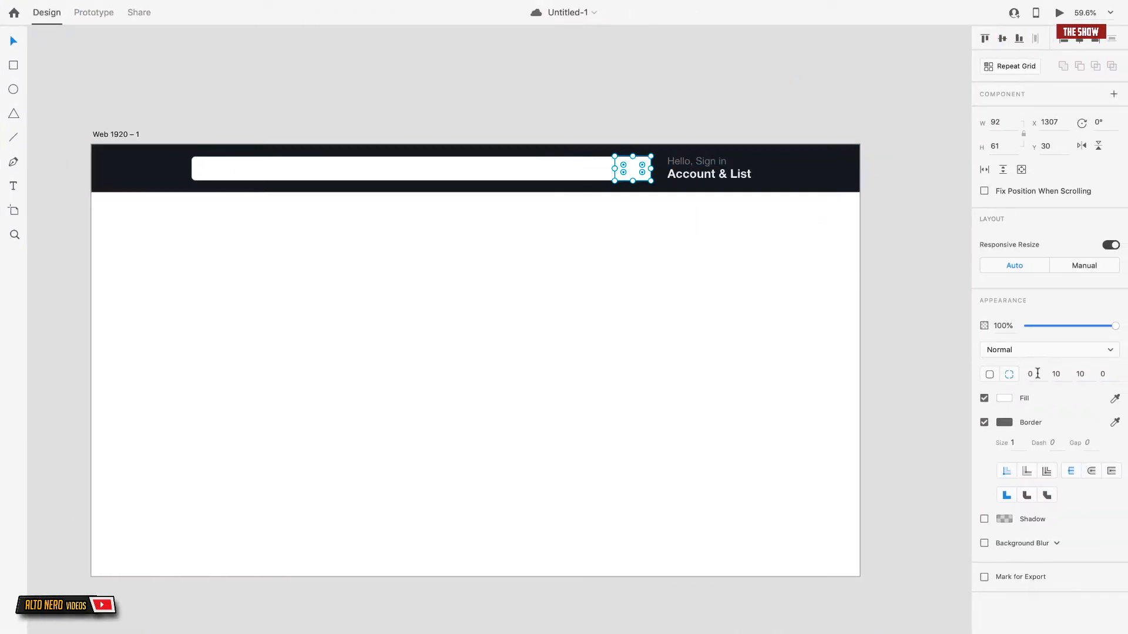
pyautogui.click(1003, 400)
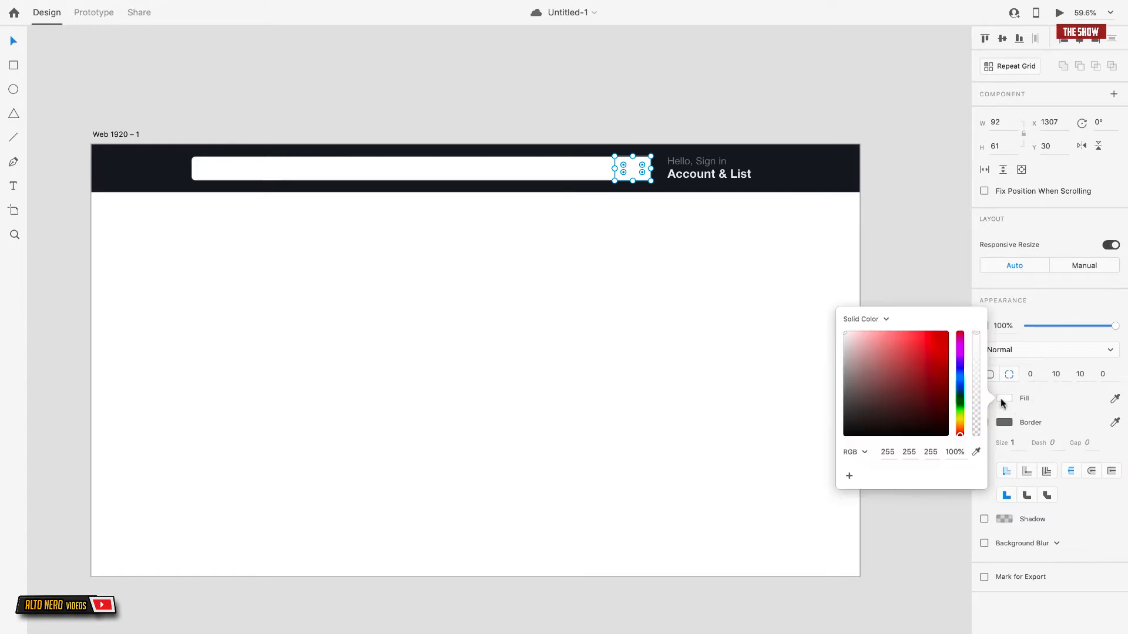
pyautogui.click(888, 452)
pyautogui.write('245')
pyautogui.click(913, 456)
pyautogui.write('19')
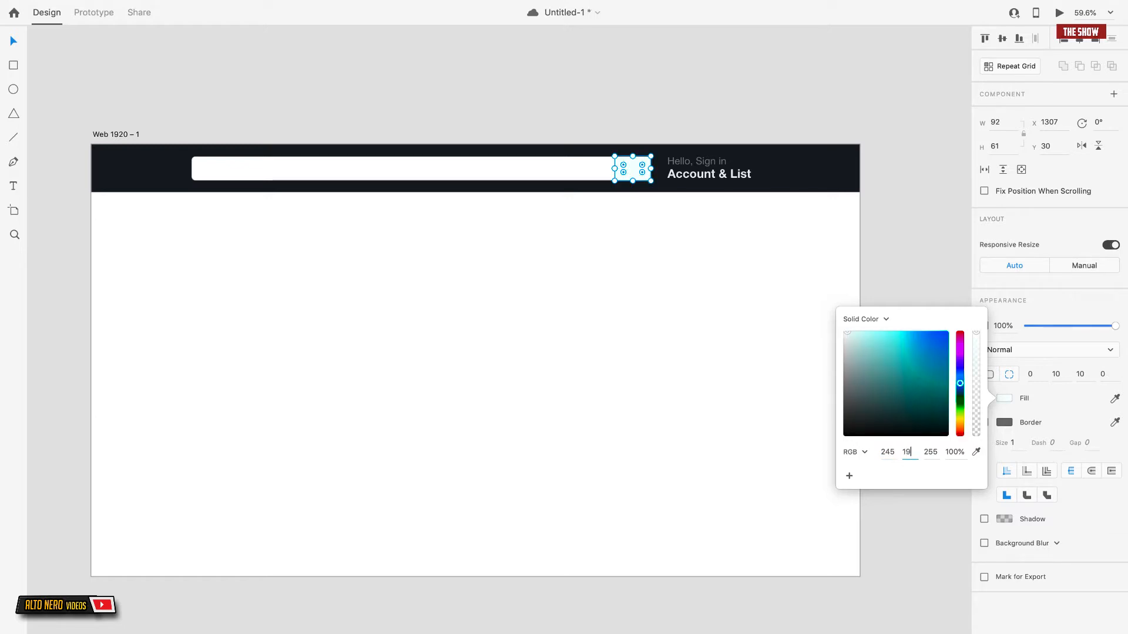
pyautogui.write('1')
pyautogui.click(929, 452)
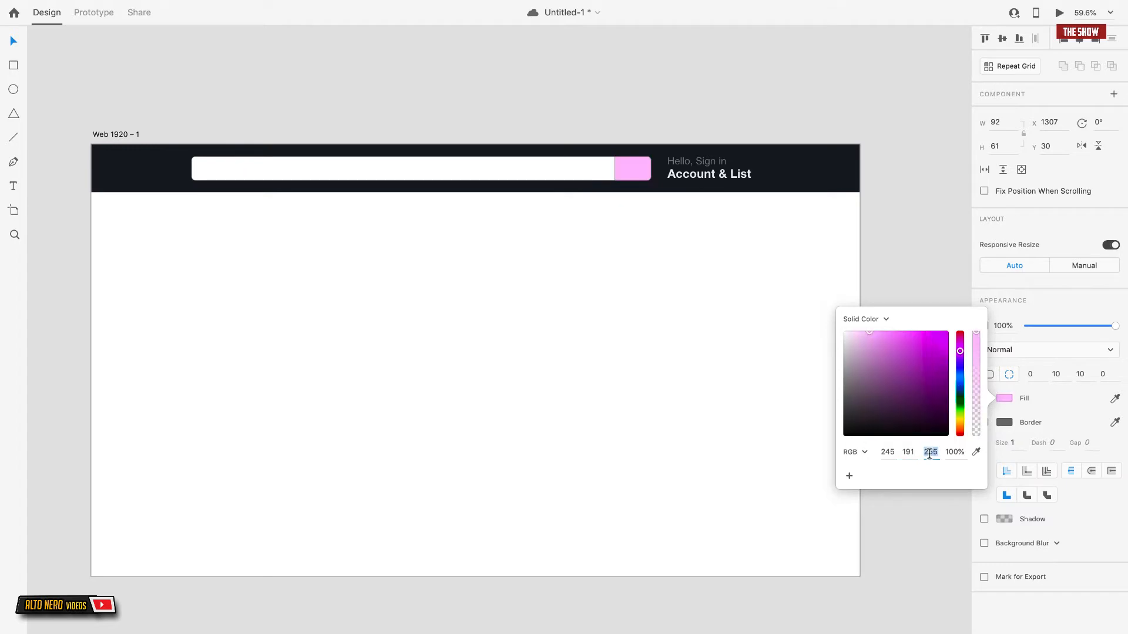
pyautogui.write('203')
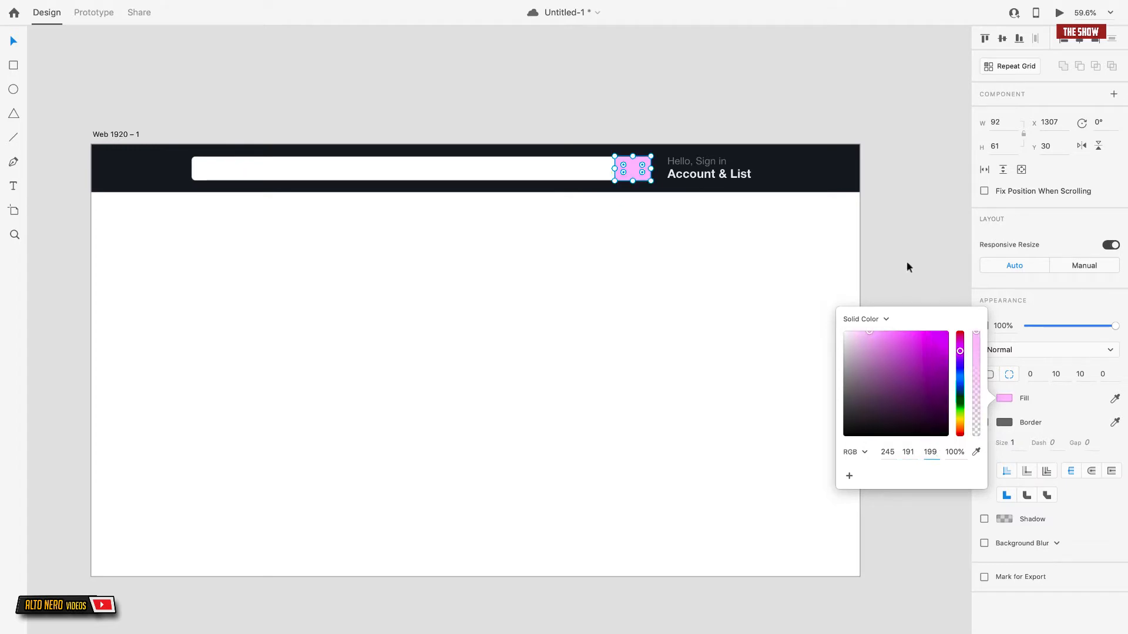
pyautogui.click(909, 237)
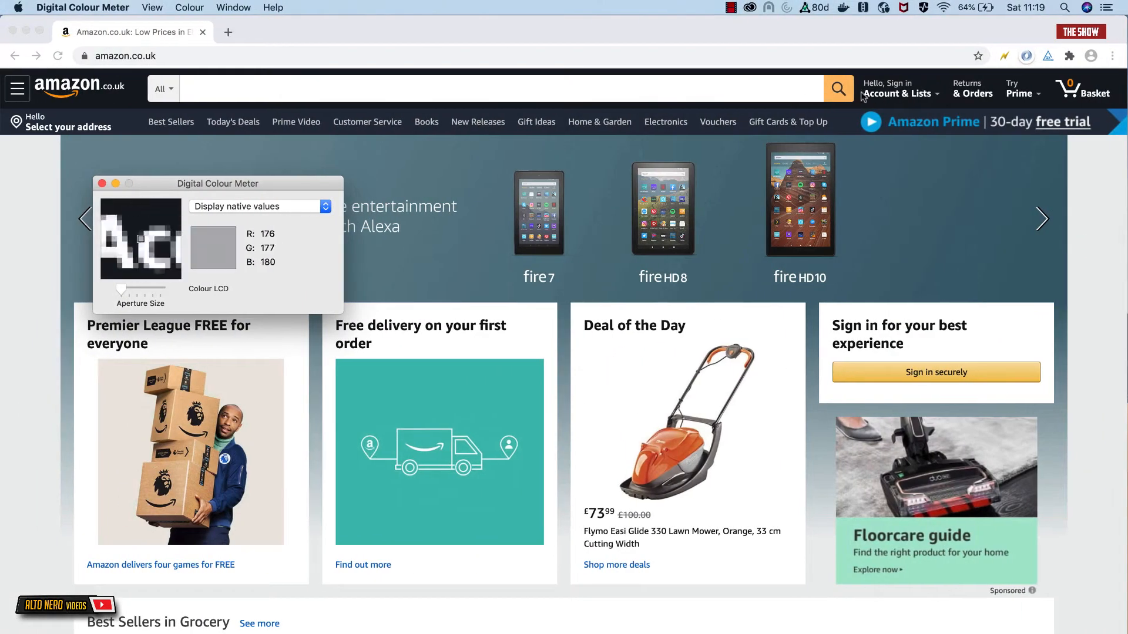
# Return to Adobe XD, set the blue value of the search button's fill to 119 and deselect the shape.
pyautogui.hotkey('ctrl', 'Right')
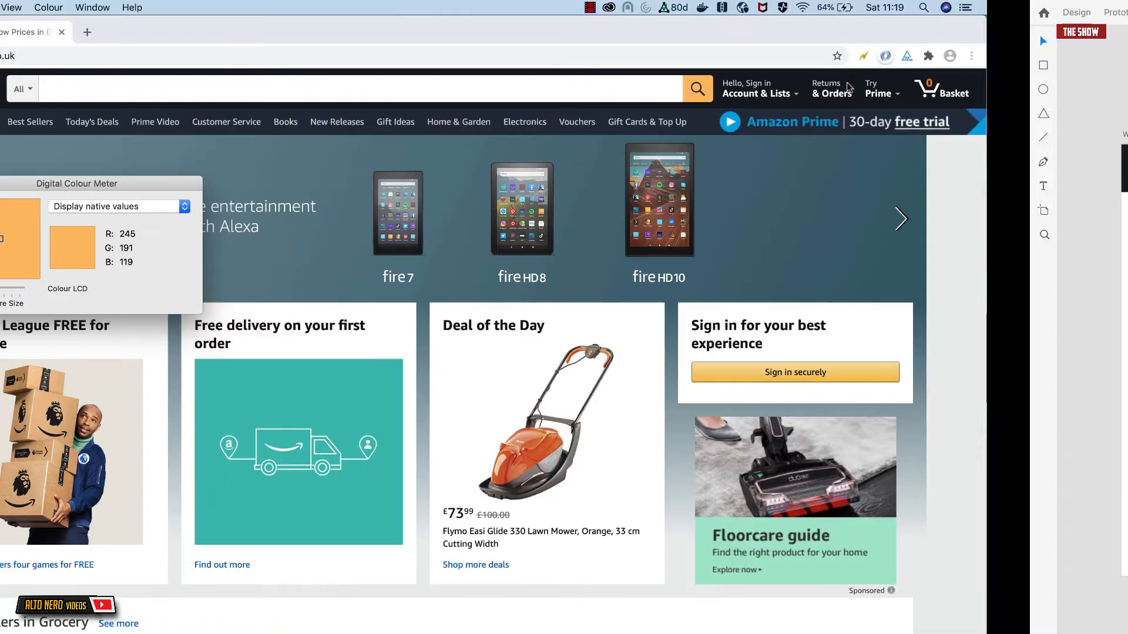
pyautogui.click(636, 169)
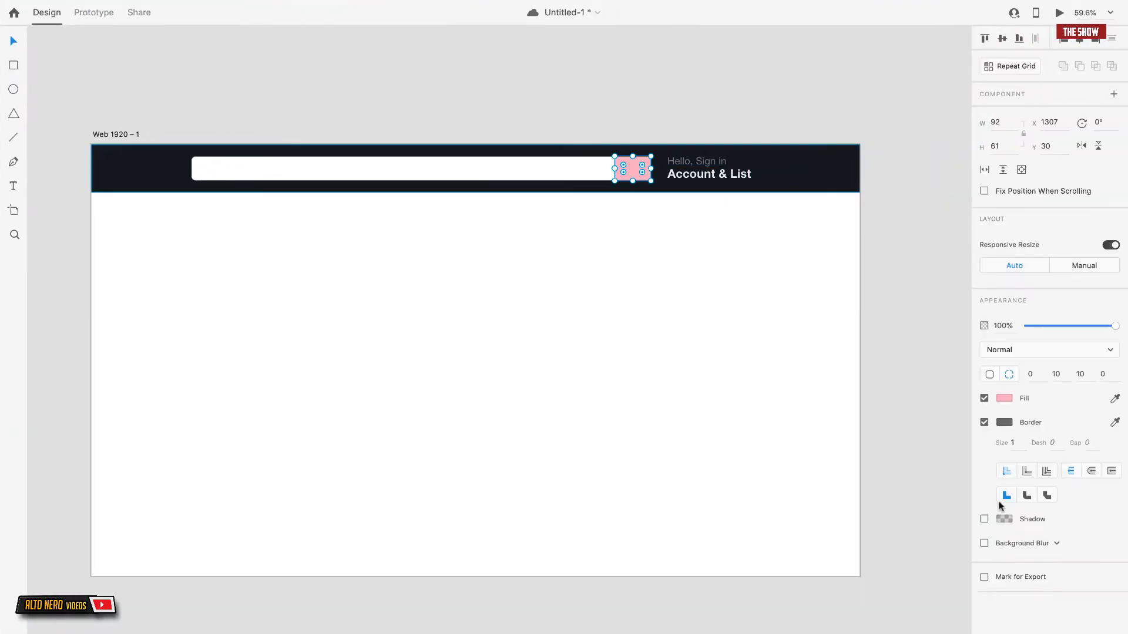
pyautogui.click(1005, 398)
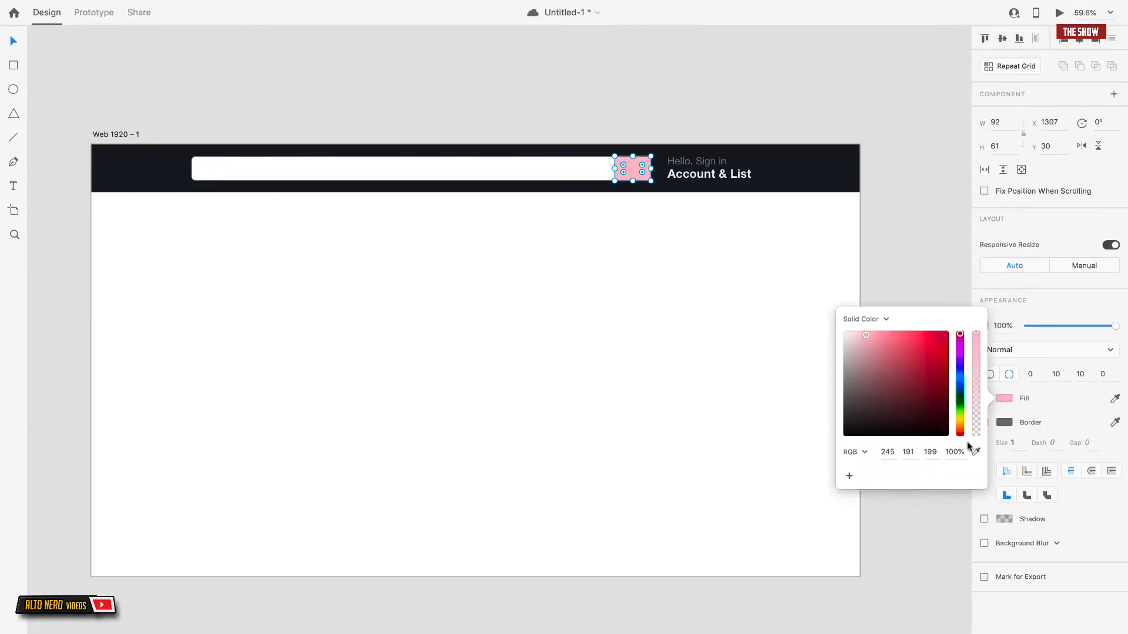
pyautogui.click(937, 453)
pyautogui.write('119')
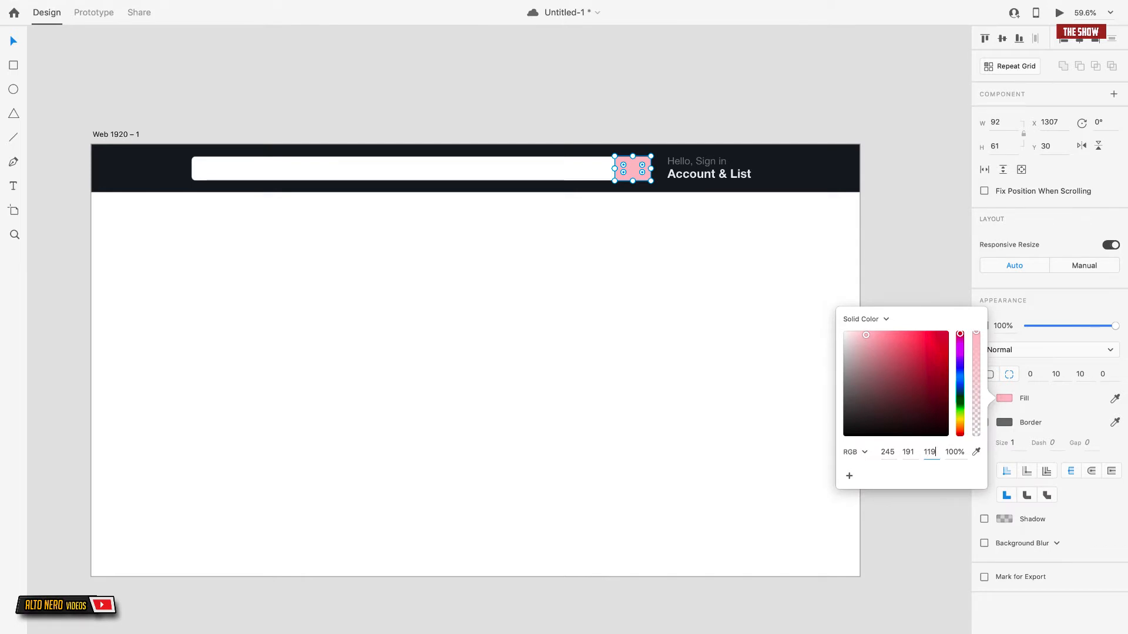
pyautogui.press('Return')
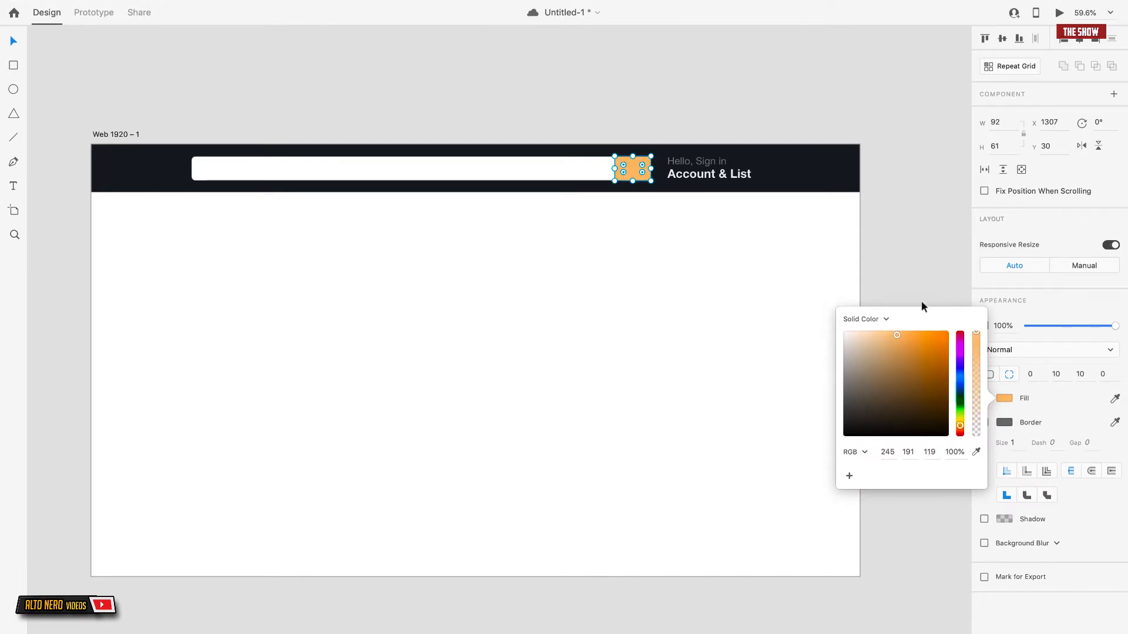
pyautogui.click(920, 280)
pyautogui.click(920, 280)
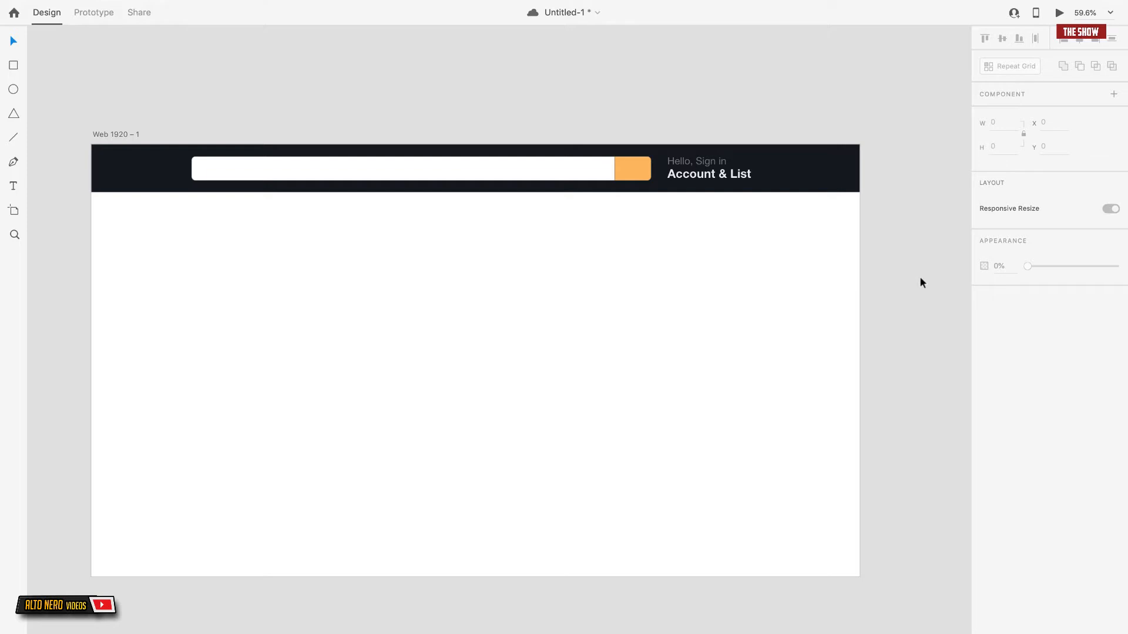
# Switch to the Amazon page, close Digital Colour Meter and return to Adobe XD.
pyautogui.hotkey('ctrl', 'Left')
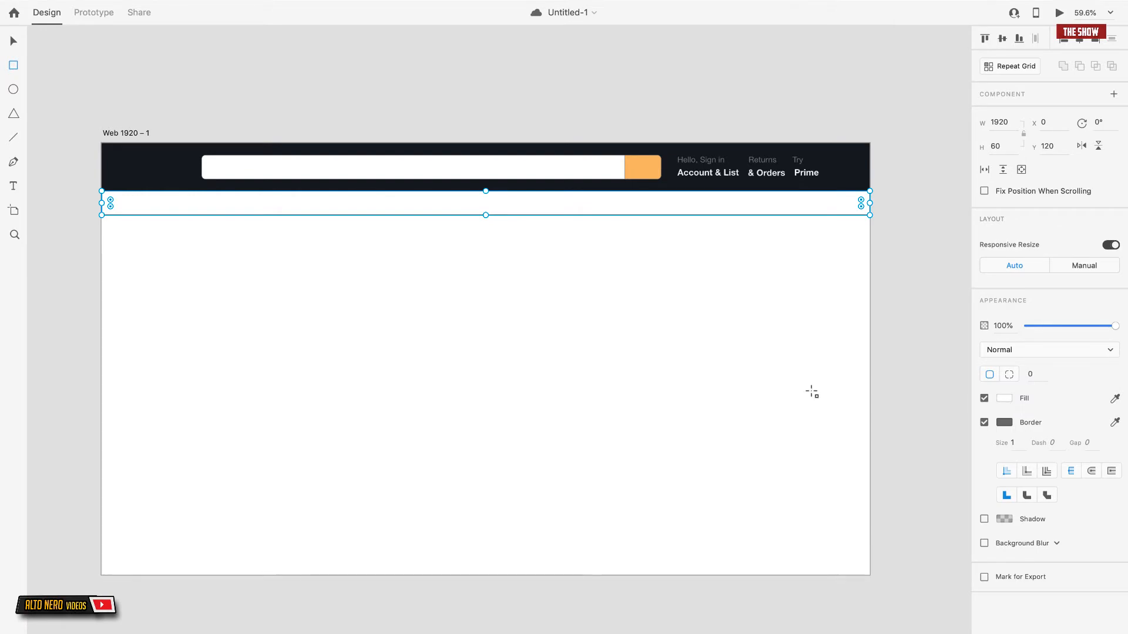
pyautogui.hotkey('ctrl', 'Left')
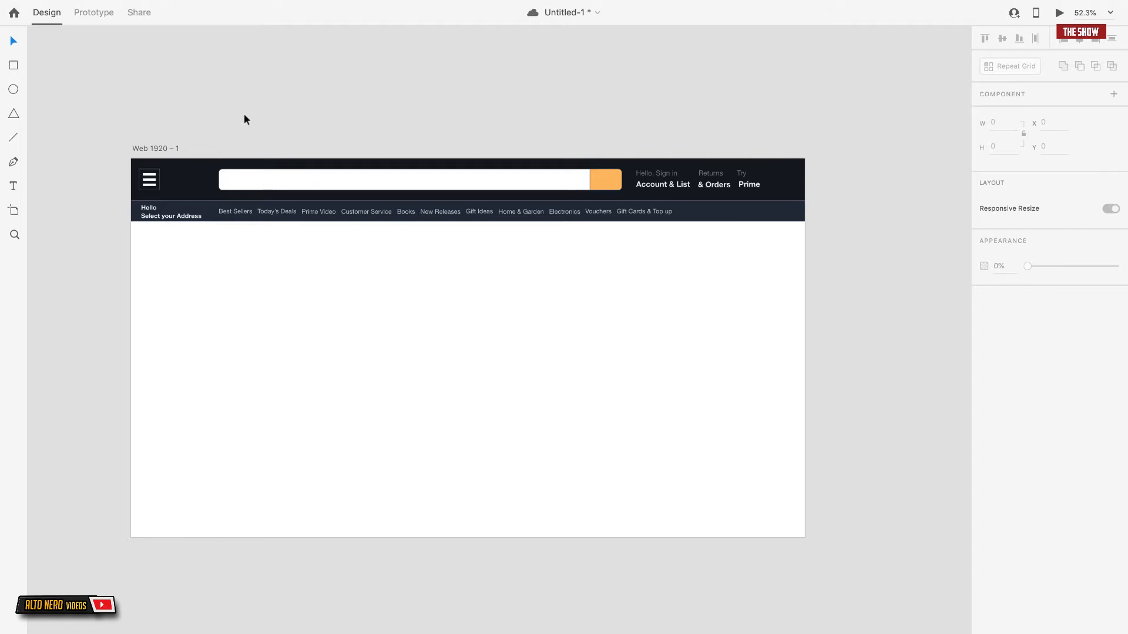
pyautogui.hotkey('ctrl', 'Left')
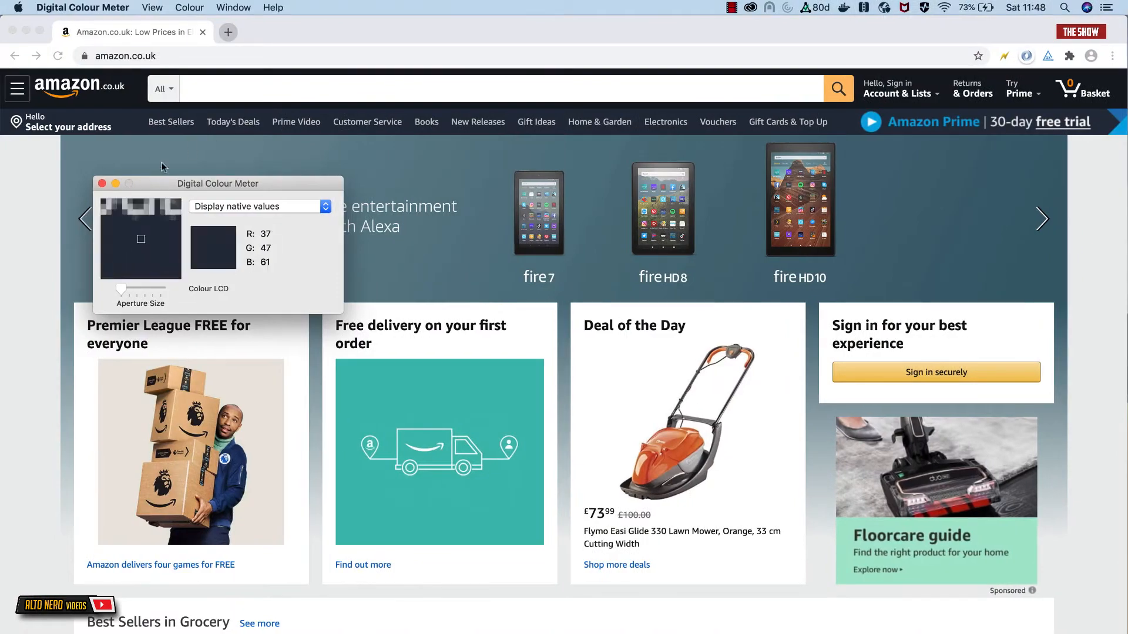
pyautogui.click(103, 184)
pyautogui.hotkey('ctrl', 'Right')
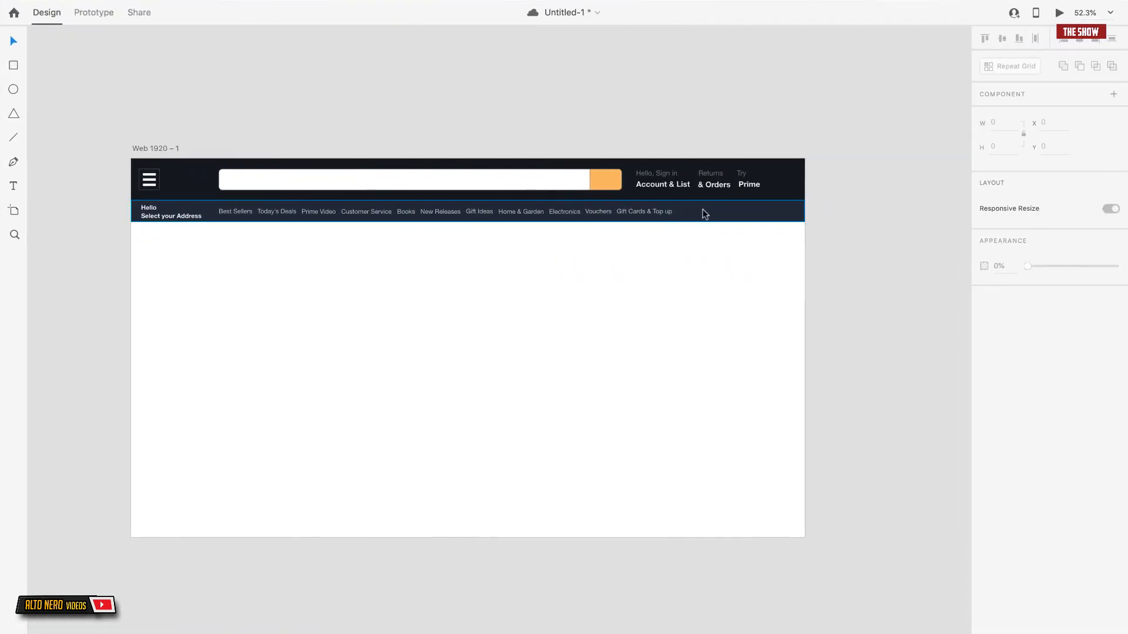
# Switch to Chrome and examine the layout of the Amazon homepage's content sections below the header.
pyautogui.hotkey('ctrl', 'Left')
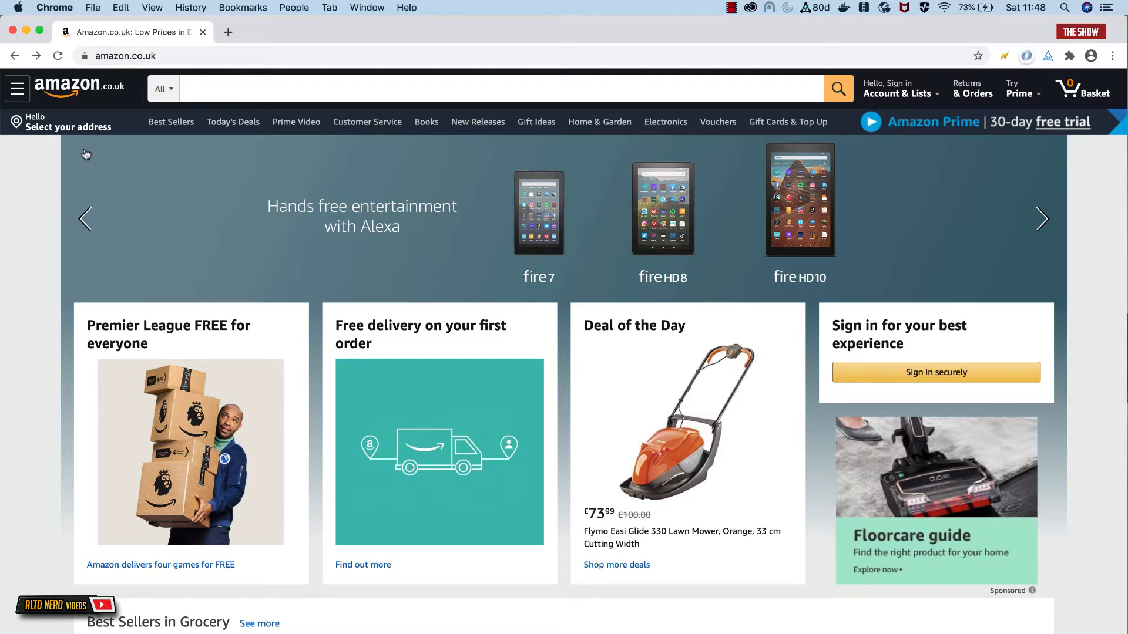
pyautogui.scroll(-15, 85, 154)
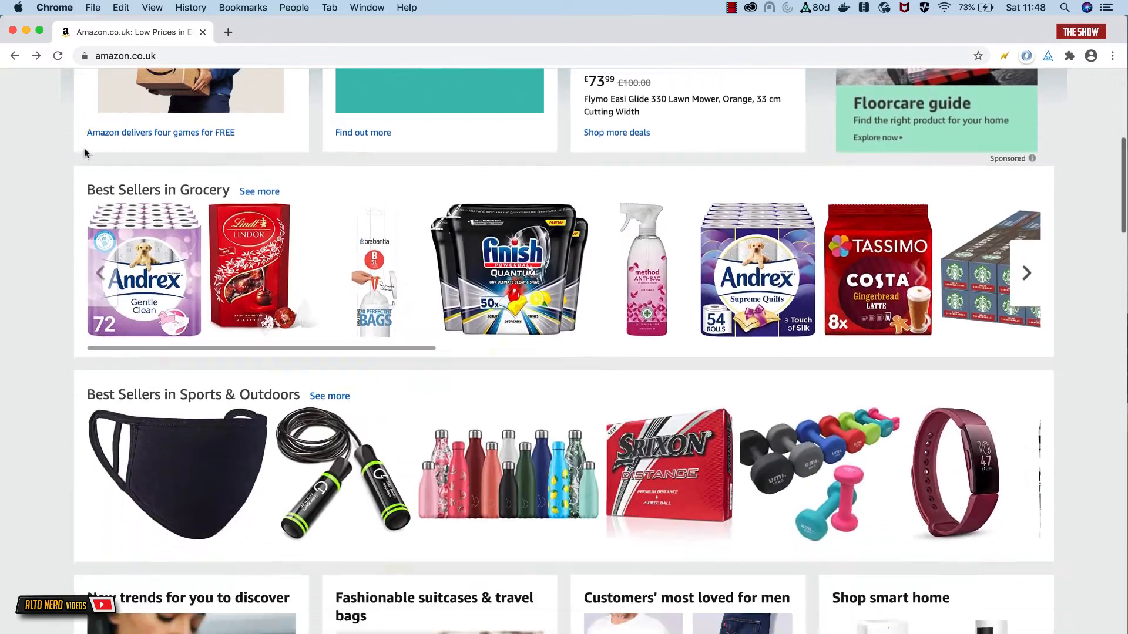
pyautogui.scroll(-10, 86, 154)
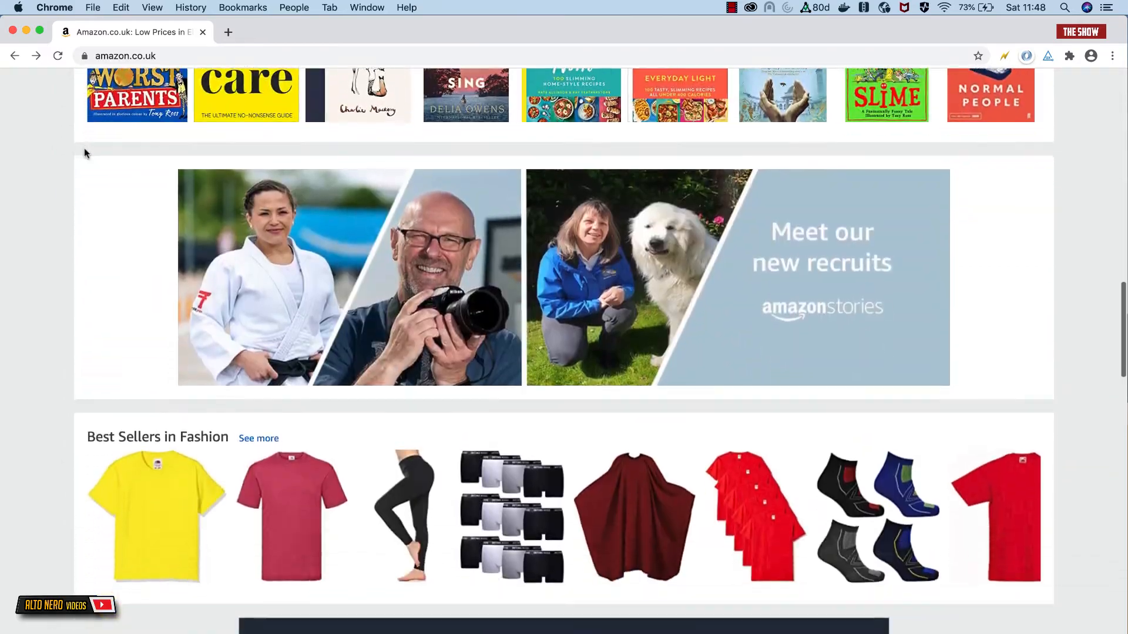
pyautogui.scroll(8, 85, 153)
pyautogui.scroll(10, 84, 153)
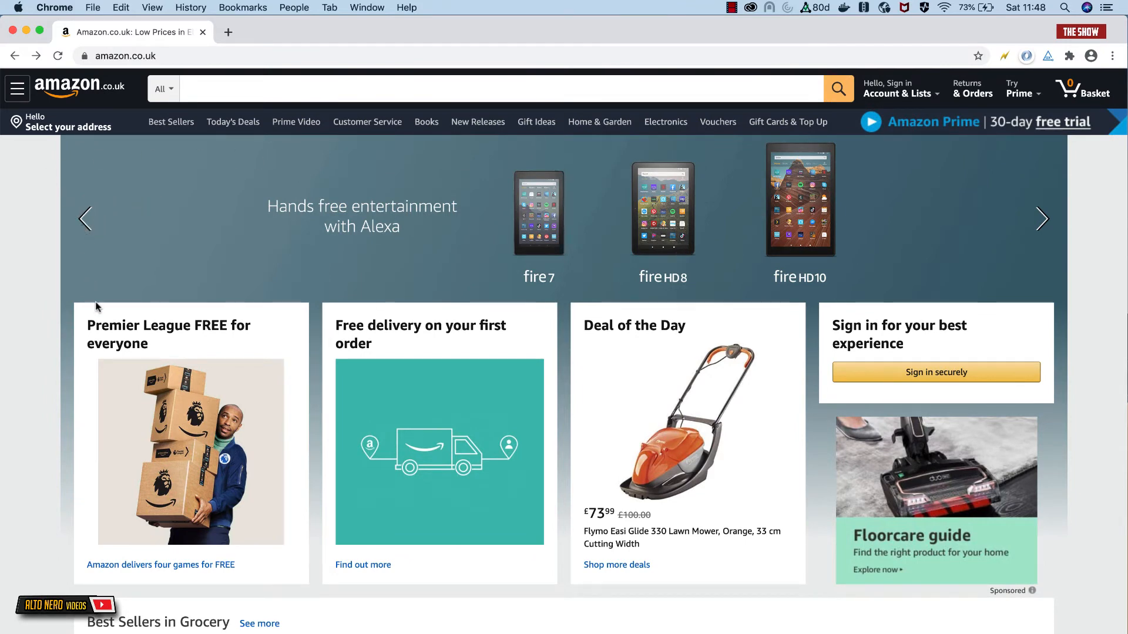
# Go backwards through the homepage's banner carousel slides and review how the banner and product cards are arranged.
pyautogui.click(80, 220)
pyautogui.click(81, 220)
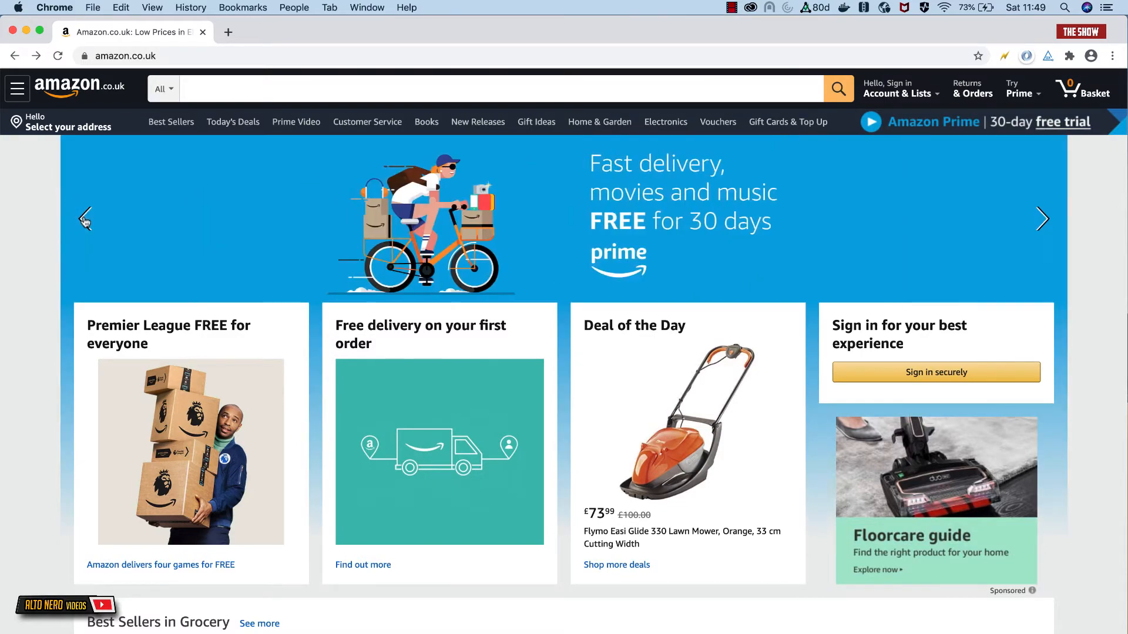
pyautogui.click(83, 221)
pyautogui.click(83, 220)
pyautogui.click(83, 220)
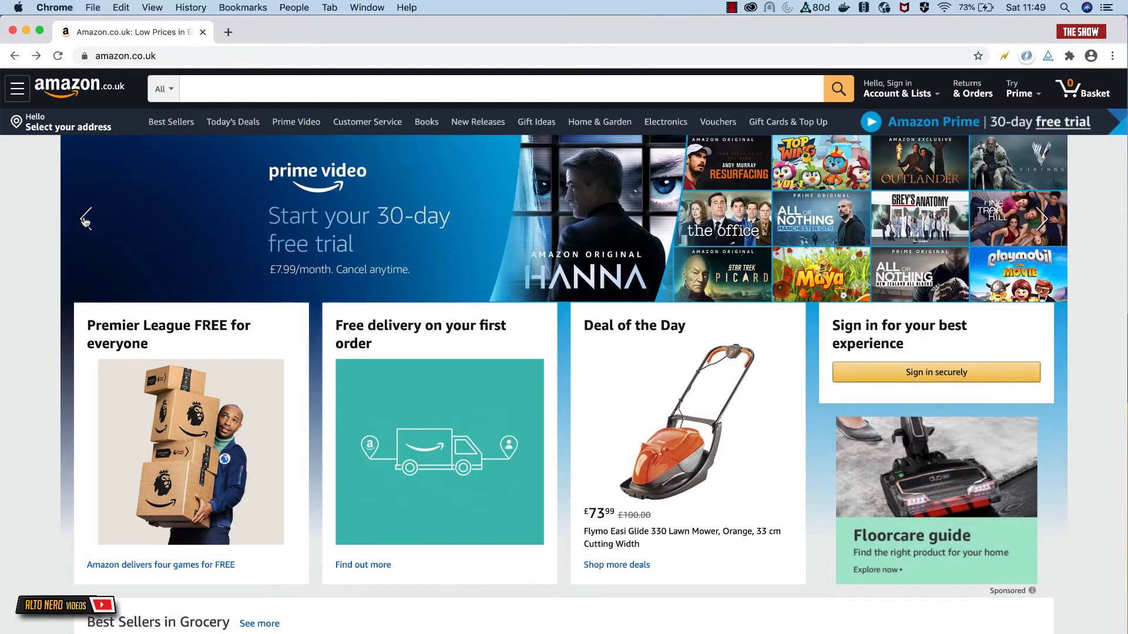
pyautogui.click(83, 220)
pyautogui.click(84, 221)
pyautogui.click(83, 220)
pyautogui.click(84, 220)
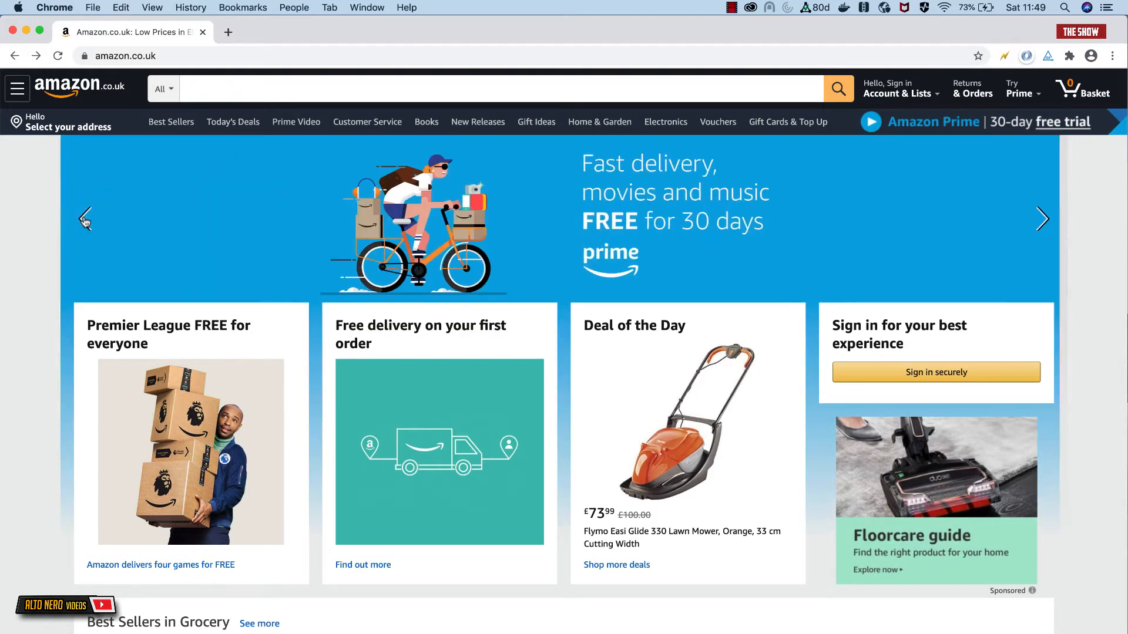
pyautogui.click(84, 221)
pyautogui.click(83, 221)
pyautogui.click(84, 220)
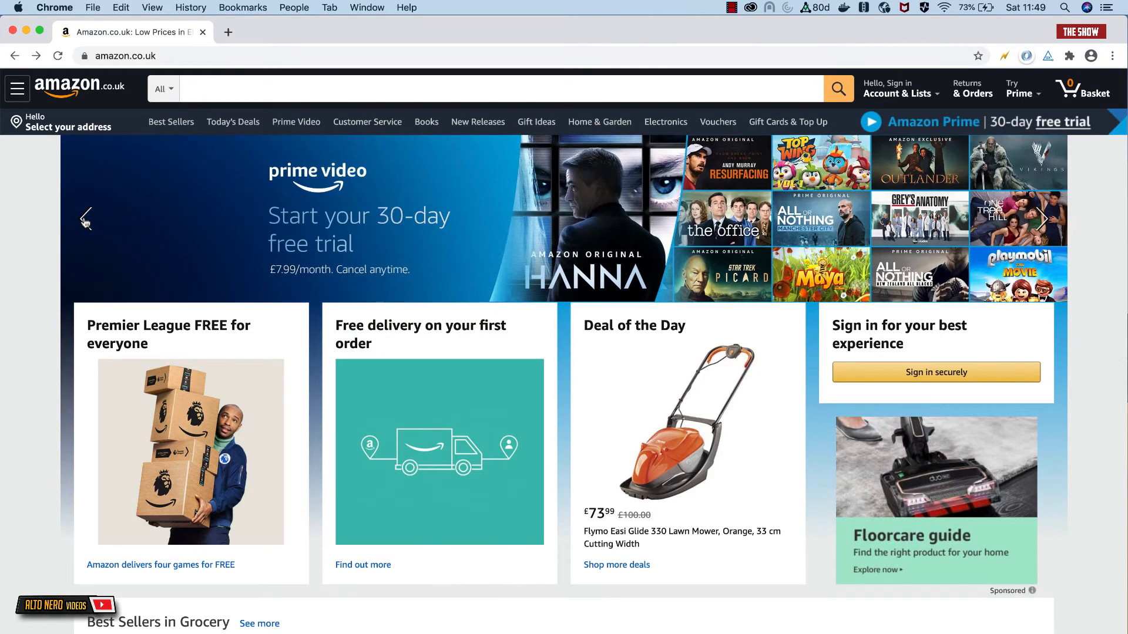
pyautogui.click(83, 220)
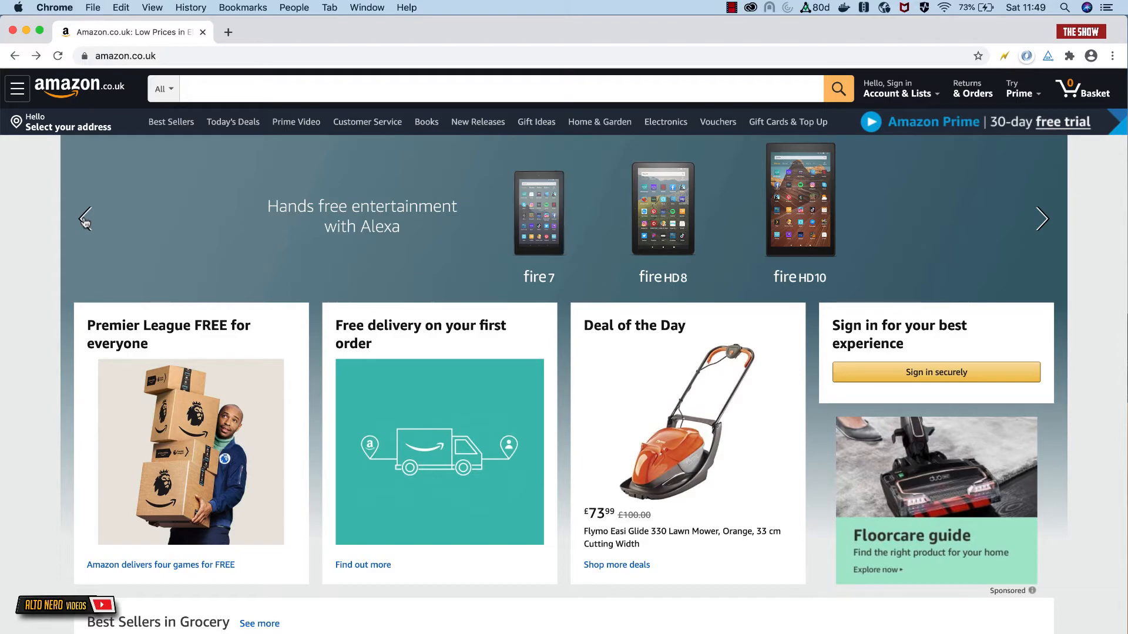
pyautogui.scroll(-15, 85, 221)
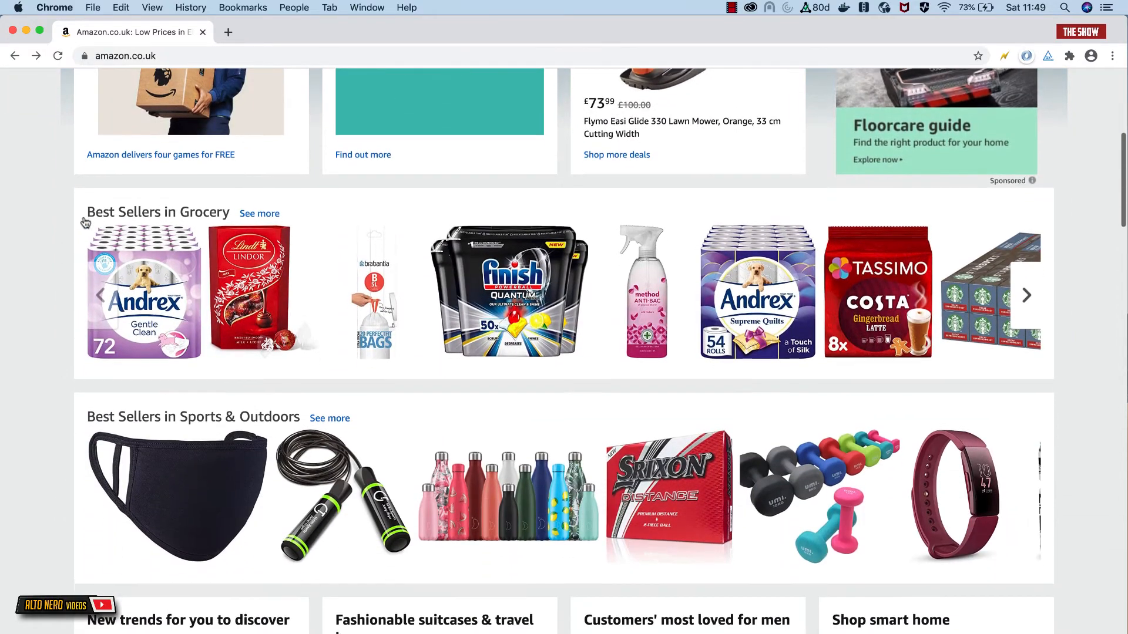
pyautogui.scroll(12, 86, 221)
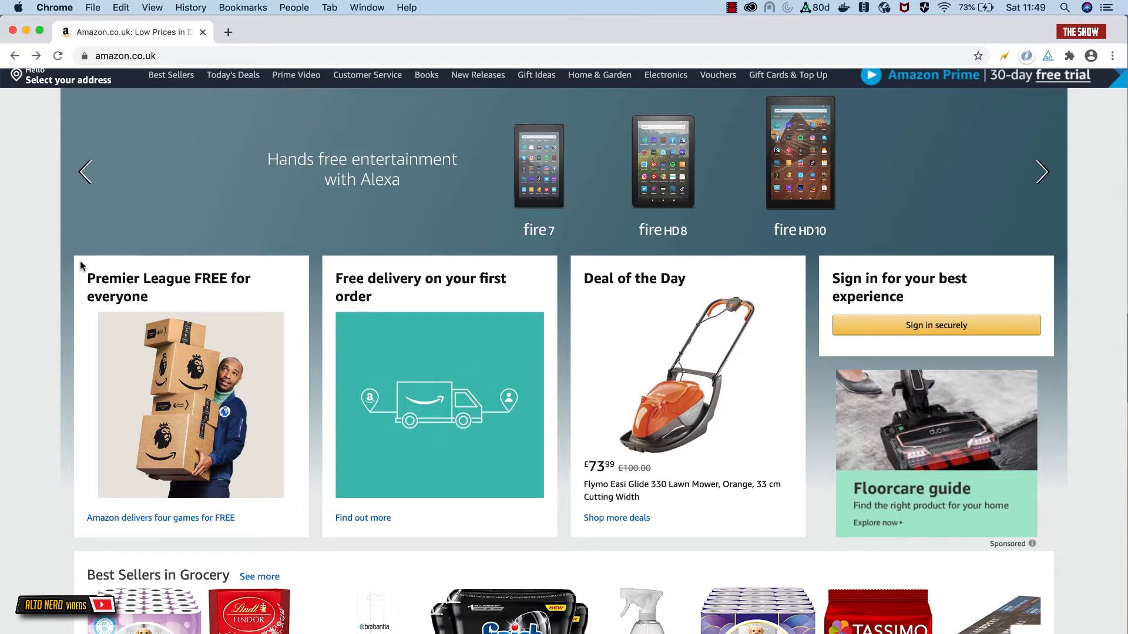
pyautogui.hotkey('ctrl', 'Right')
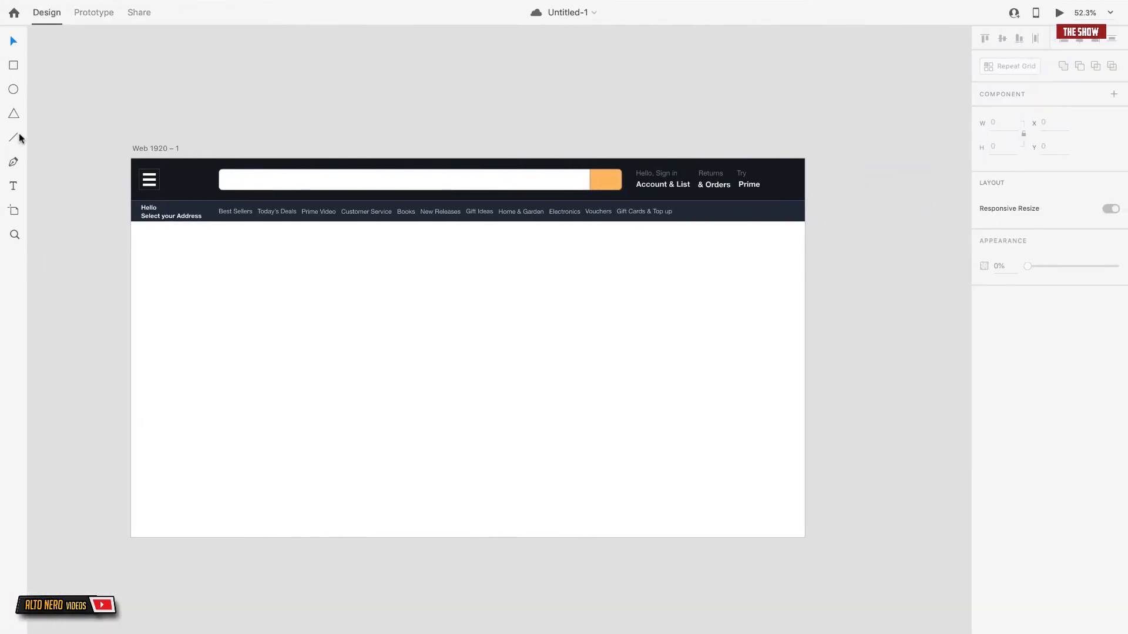
pyautogui.click(14, 67)
pyautogui.hotkey('ctrl', 'Left')
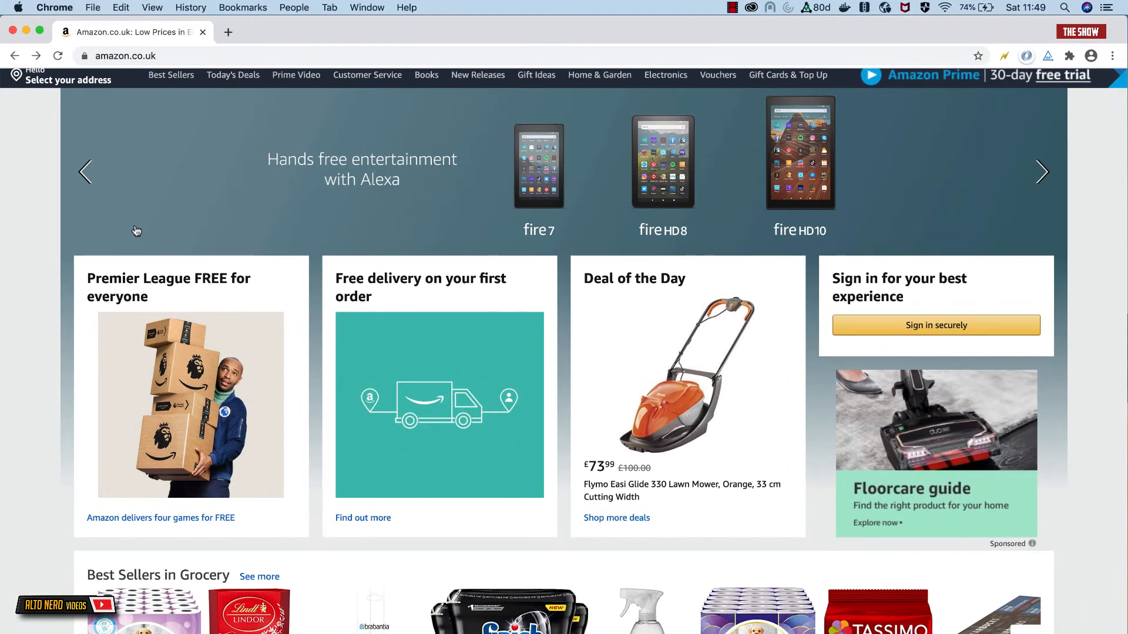
pyautogui.hotkey('ctrl', 'Right')
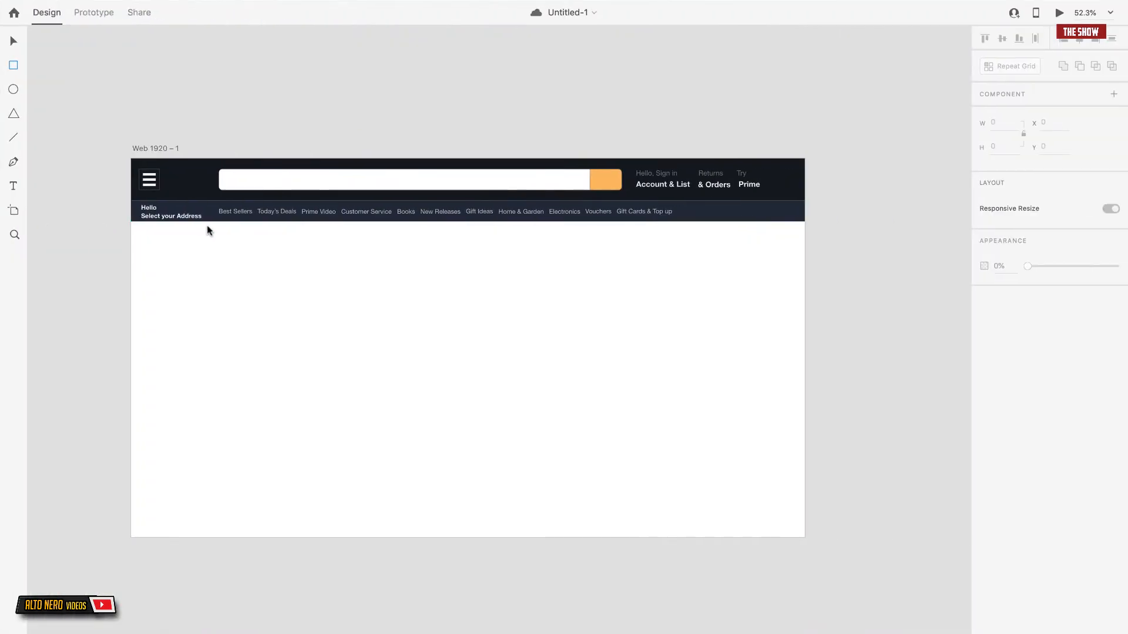
# Switch to the Amazon page, open Digital Colour Meter and sample the page's light grey background colour.
pyautogui.hotkey('ctrl', 'Left')
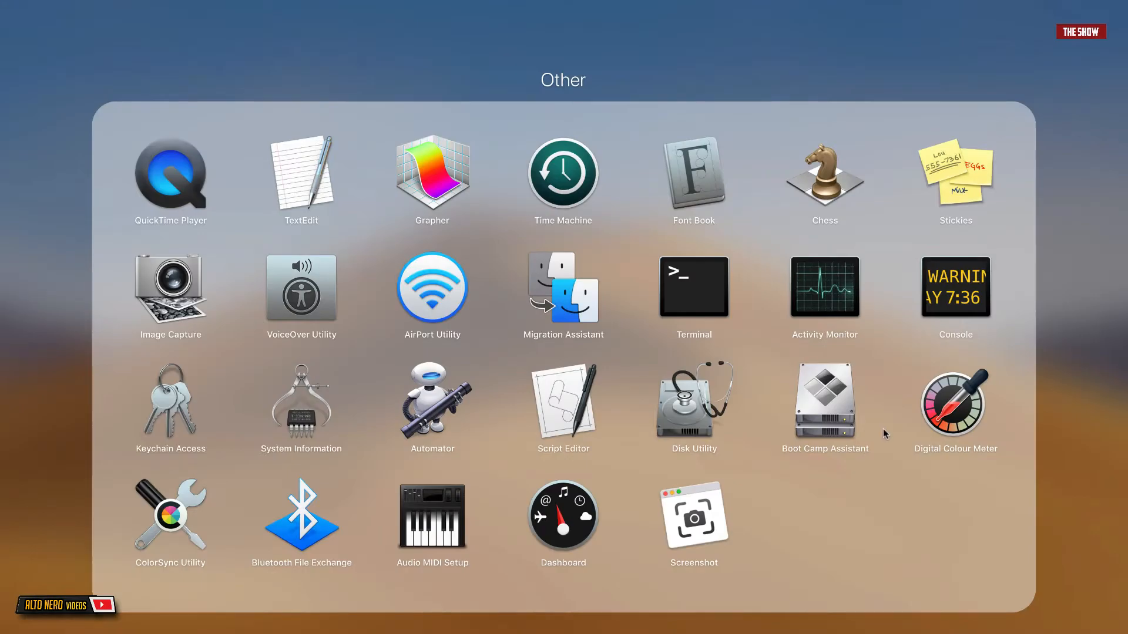
pyautogui.click(952, 405)
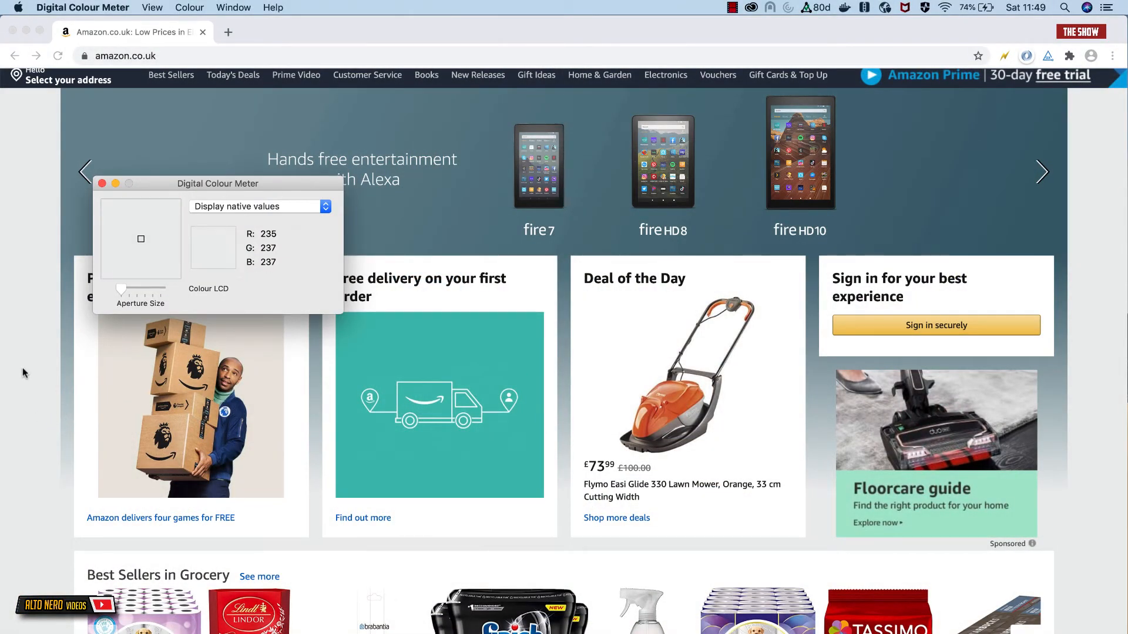
# Return to Adobe XD and set the artboard's fill to RGB 235, 237, 237.
pyautogui.hotkey('ctrl', 'Right')
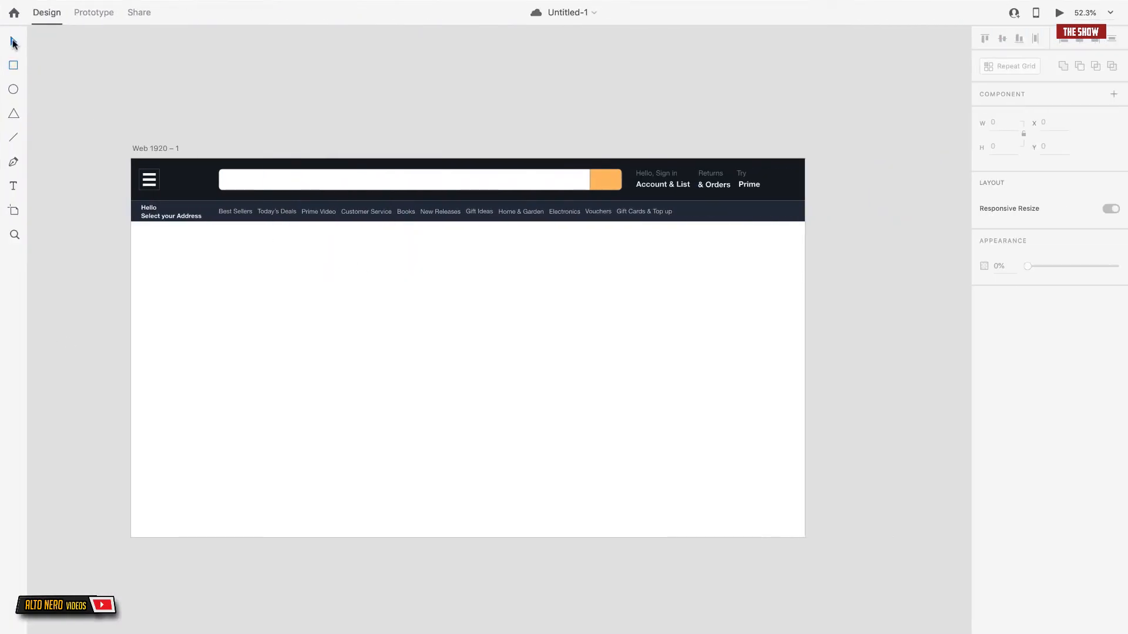
pyautogui.click(13, 42)
pyautogui.click(364, 335)
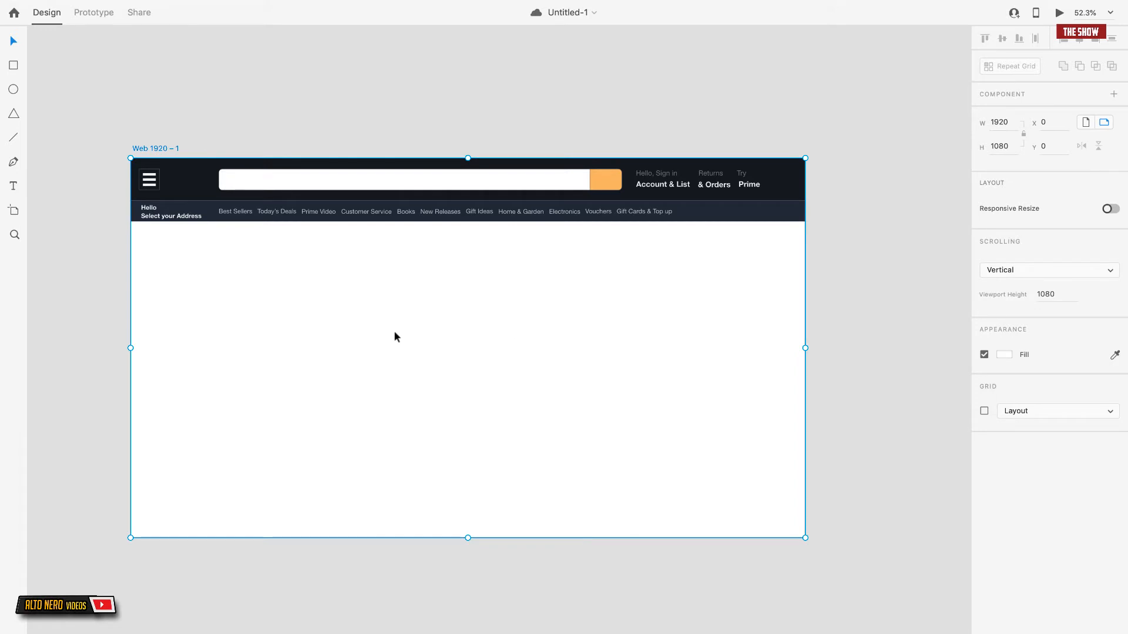
pyautogui.click(1005, 355)
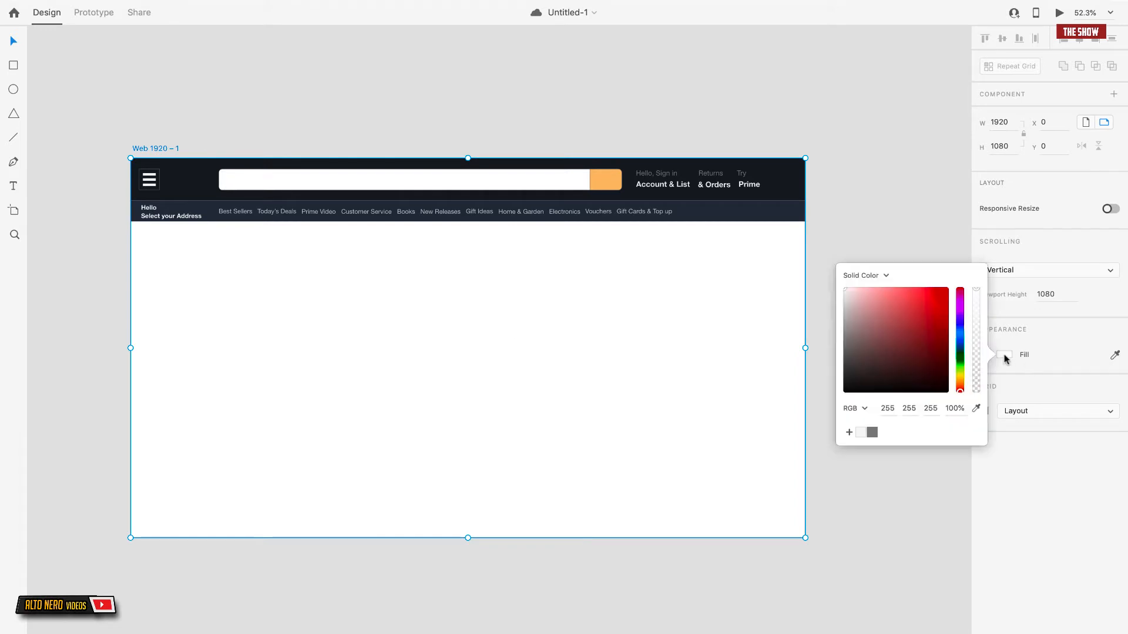
pyautogui.click(892, 405)
pyautogui.write('235')
pyautogui.press('Tab')
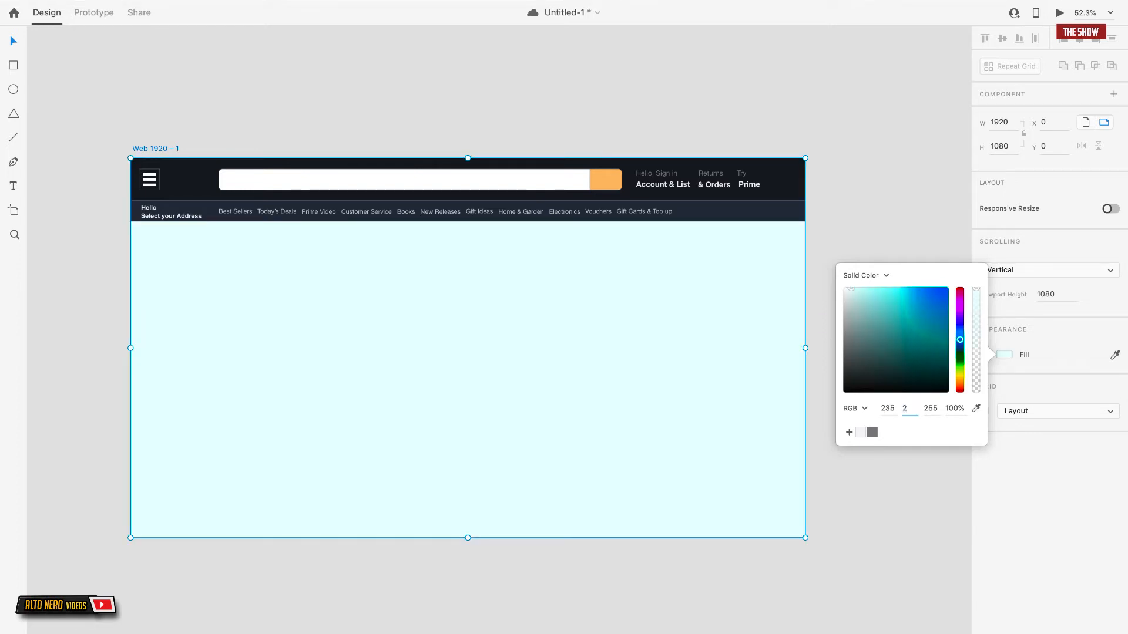
pyautogui.click(934, 408)
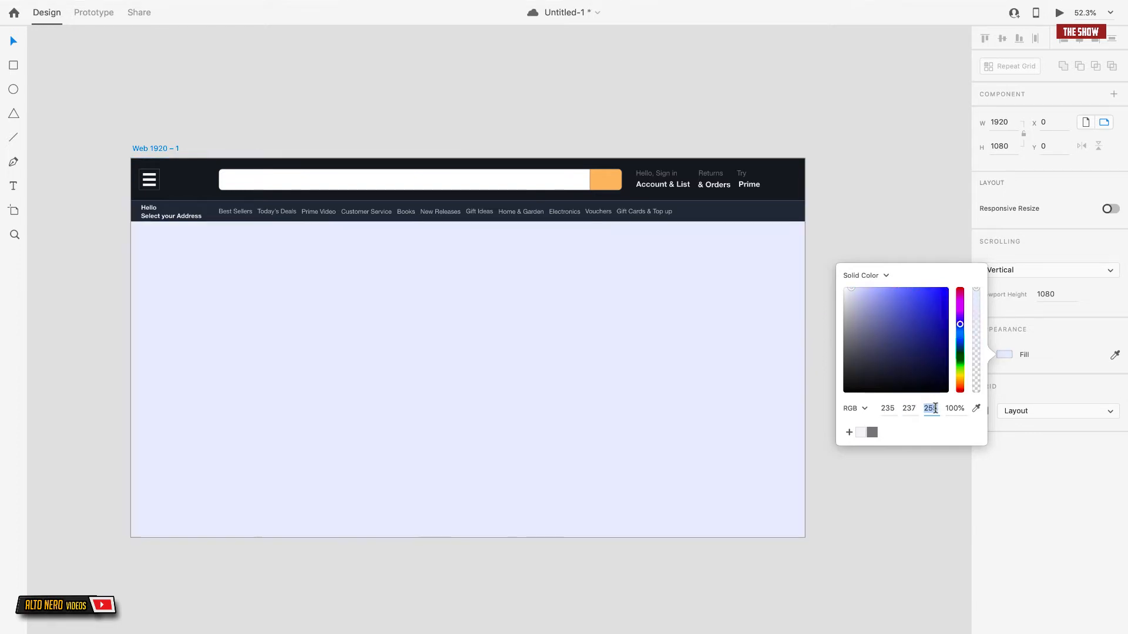
pyautogui.write('237')
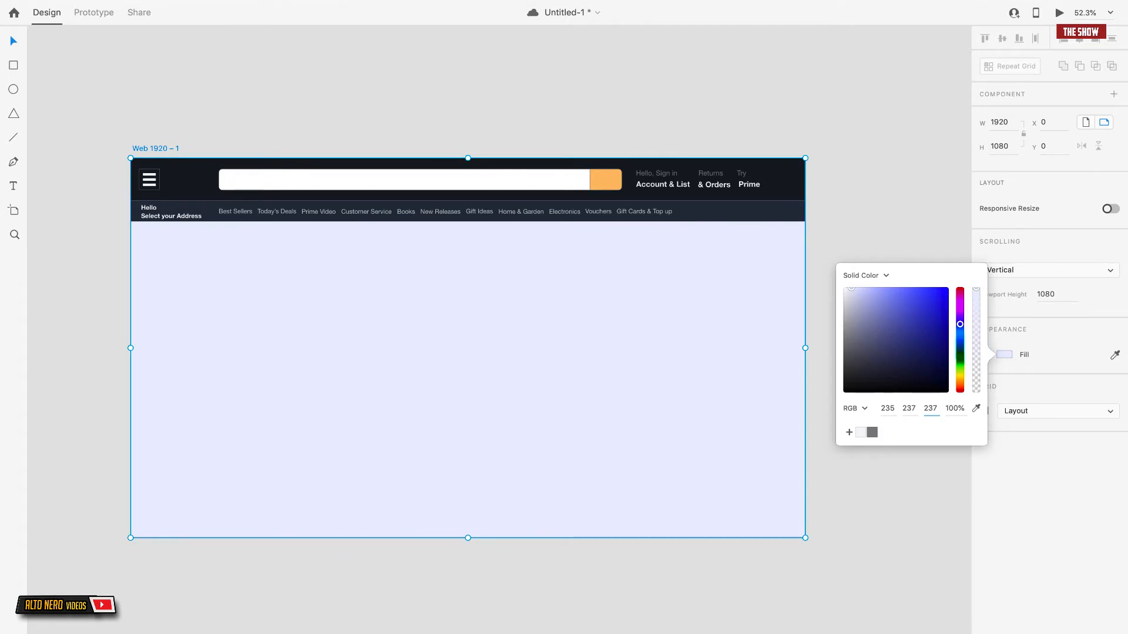
pyautogui.press('Return')
pyautogui.click(862, 199)
# Switch to the Amazon page, close Digital Colour Meter and examine the homepage's sections from the banner down to the footer.
pyautogui.hotkey('ctrl', 'Left')
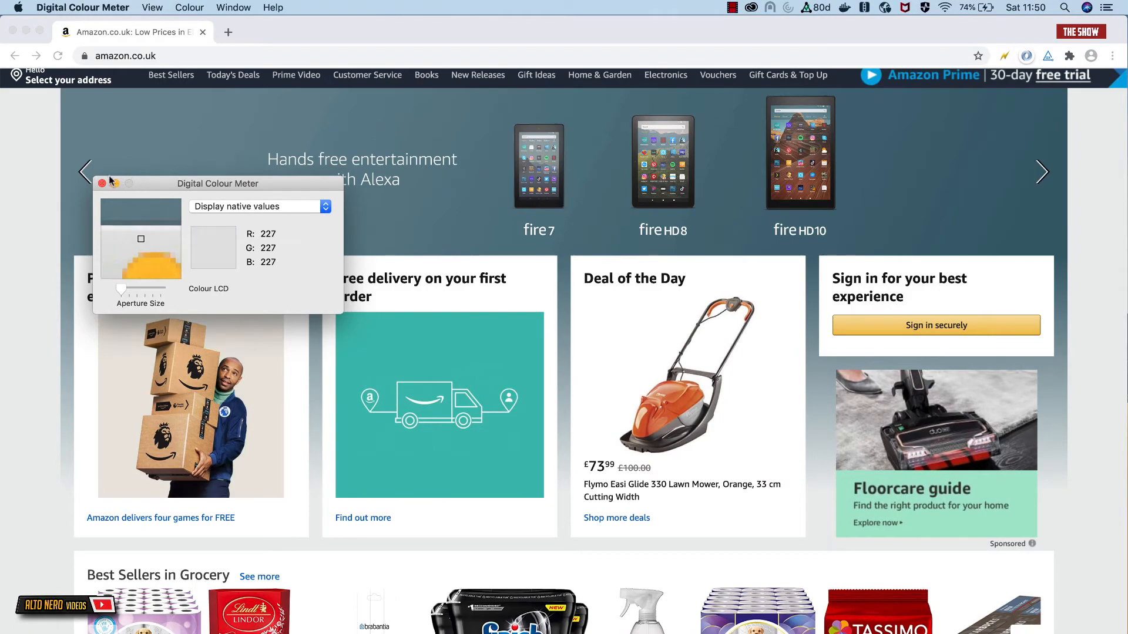
pyautogui.click(102, 183)
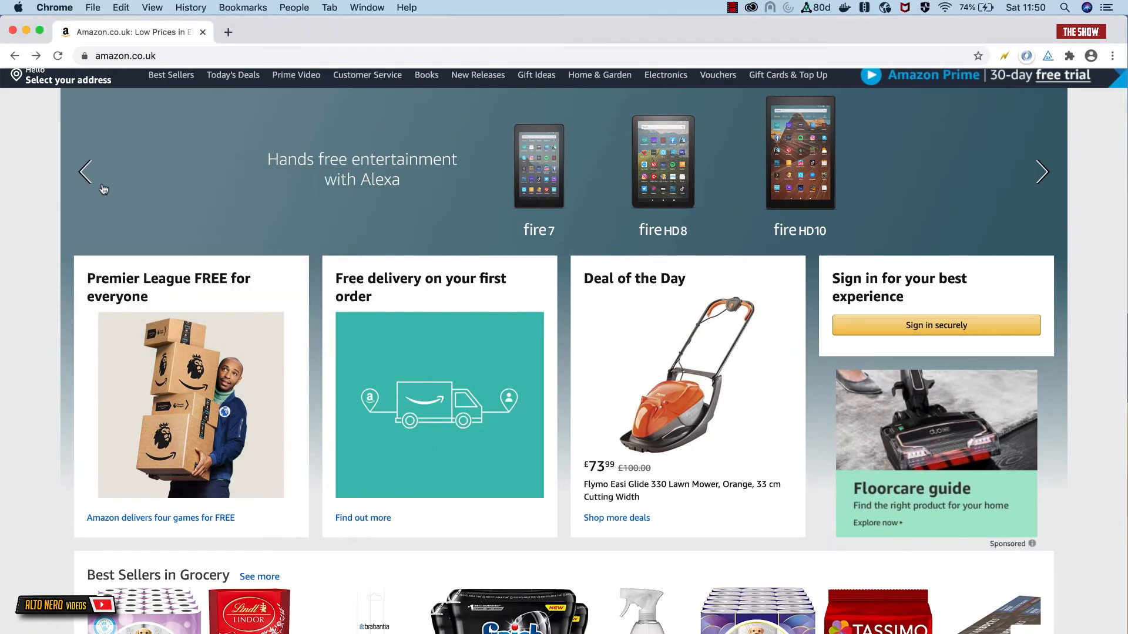
pyautogui.scroll(-4, 38, 166)
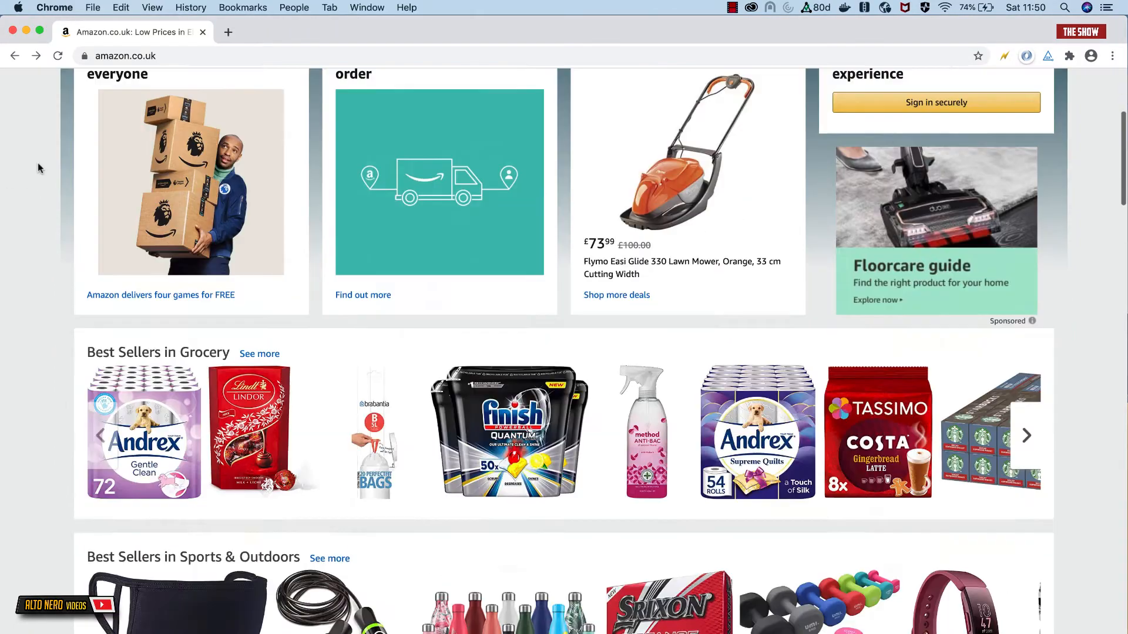
pyautogui.scroll(-20, 37, 164)
pyautogui.scroll(8, 38, 164)
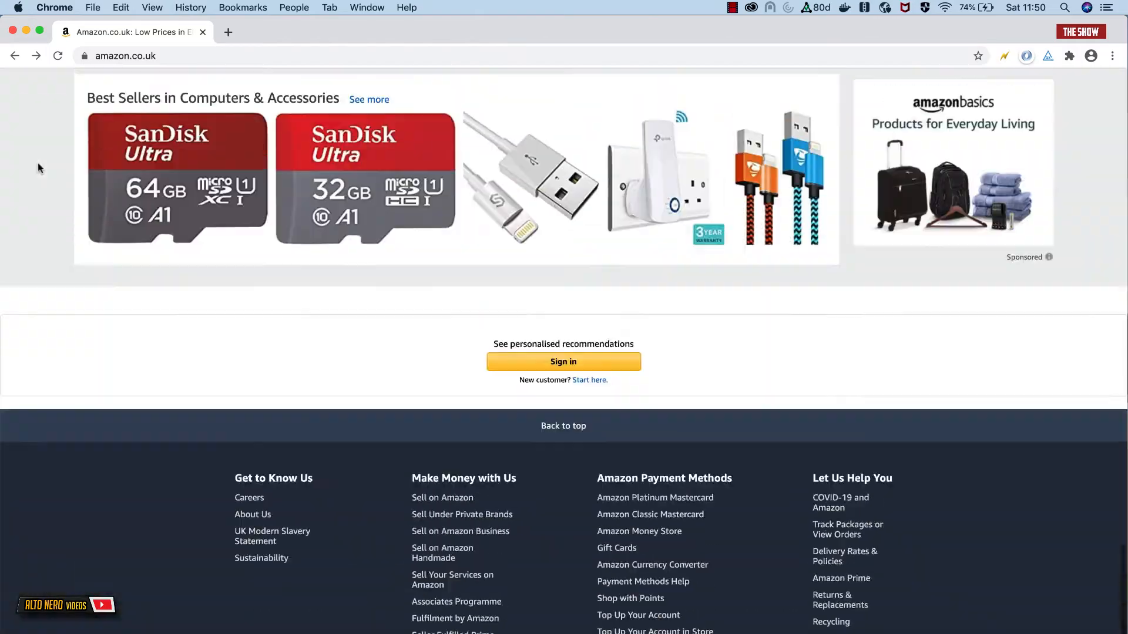
pyautogui.scroll(20, 38, 164)
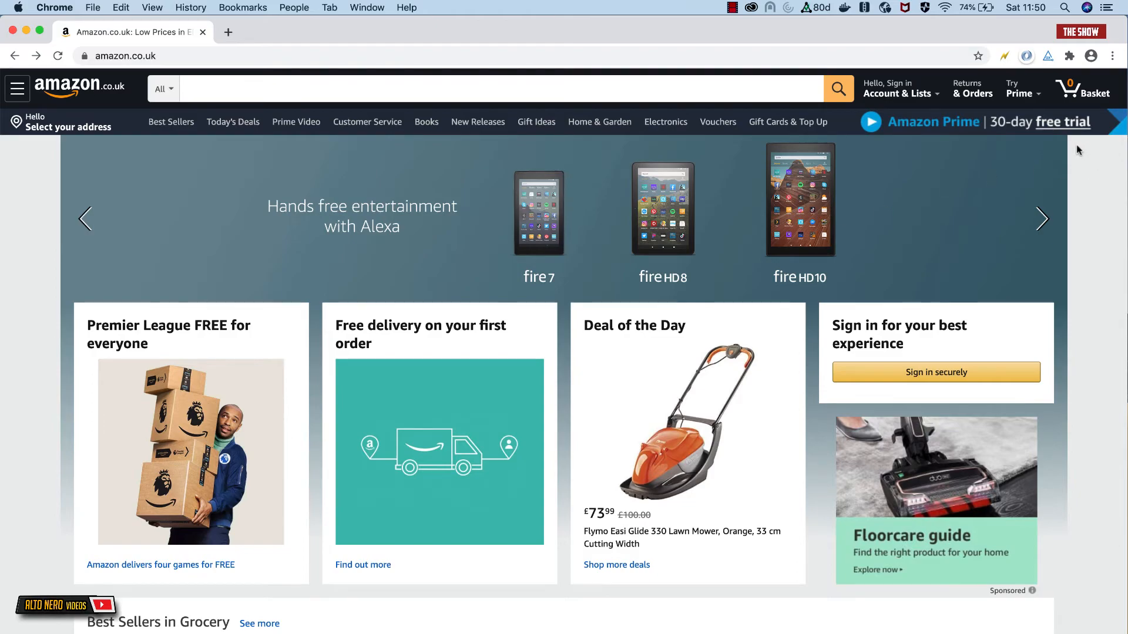
pyautogui.scroll(-15, 1081, 373)
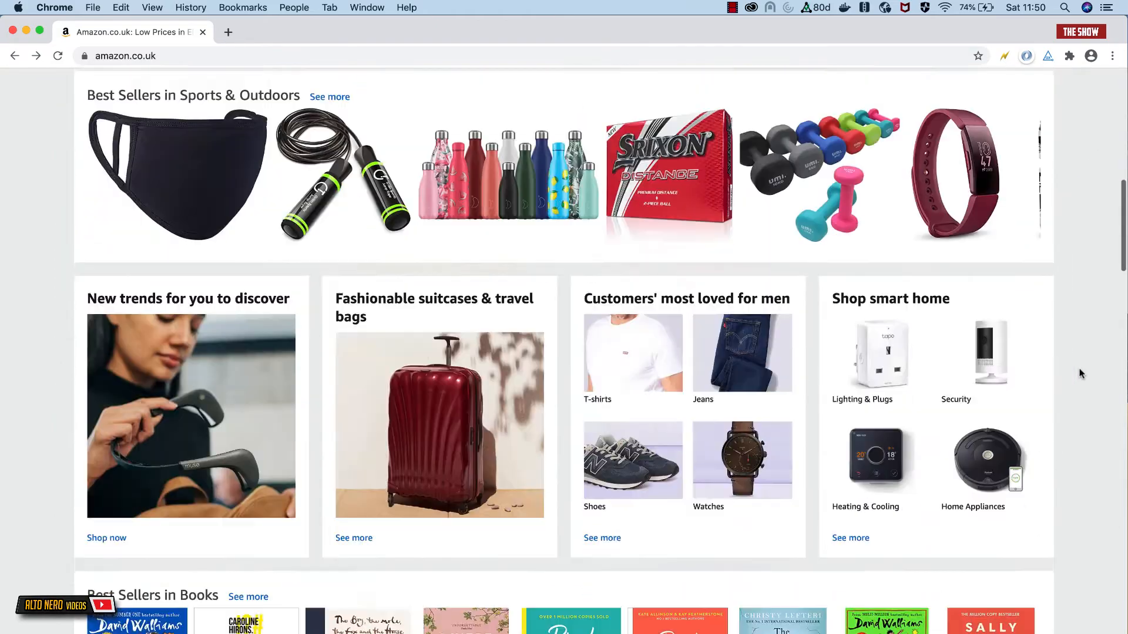
pyautogui.scroll(6, 1081, 373)
pyautogui.scroll(10, 1080, 374)
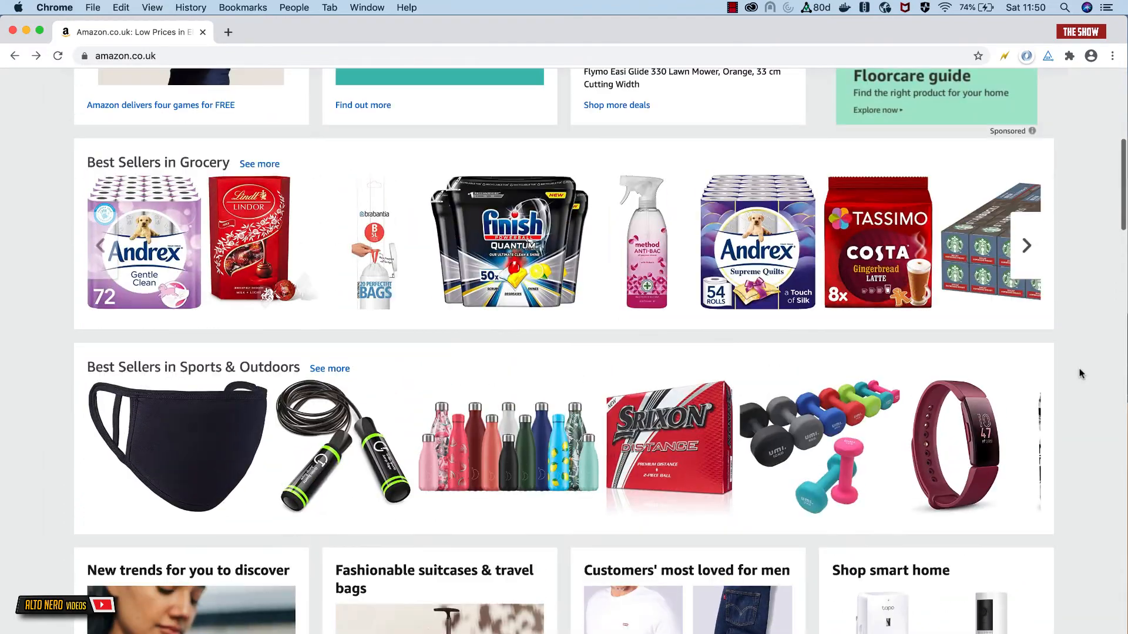
pyautogui.scroll(-1, 1080, 374)
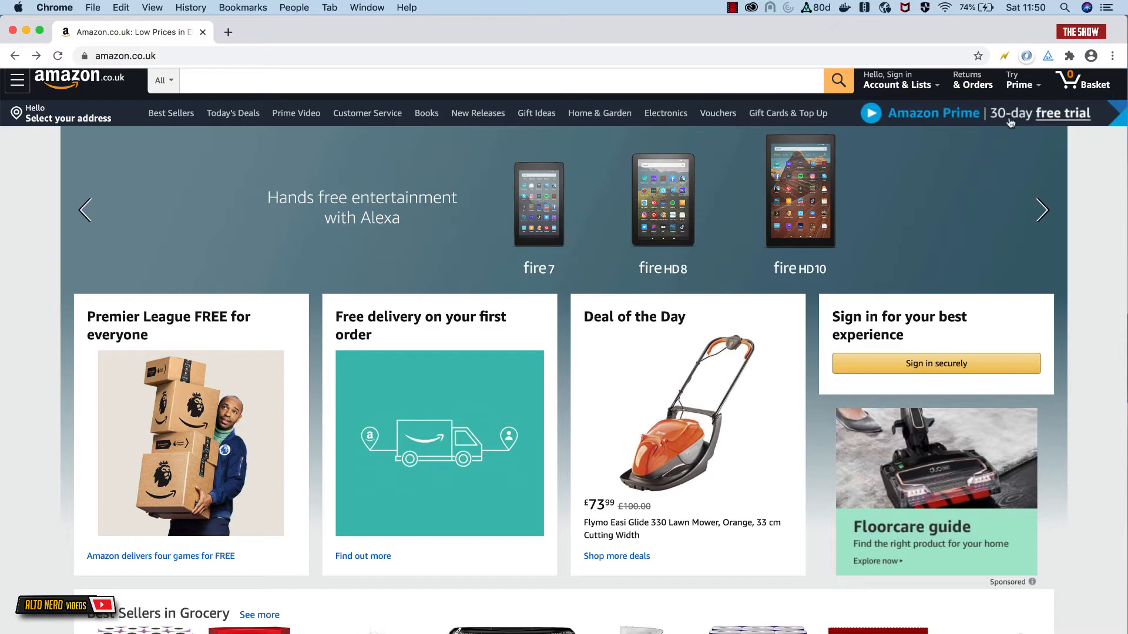
# Browse forwards and backwards through the homepage's banner carousel slides to examine how each banner fills the area behind the cards.
pyautogui.click(1043, 211)
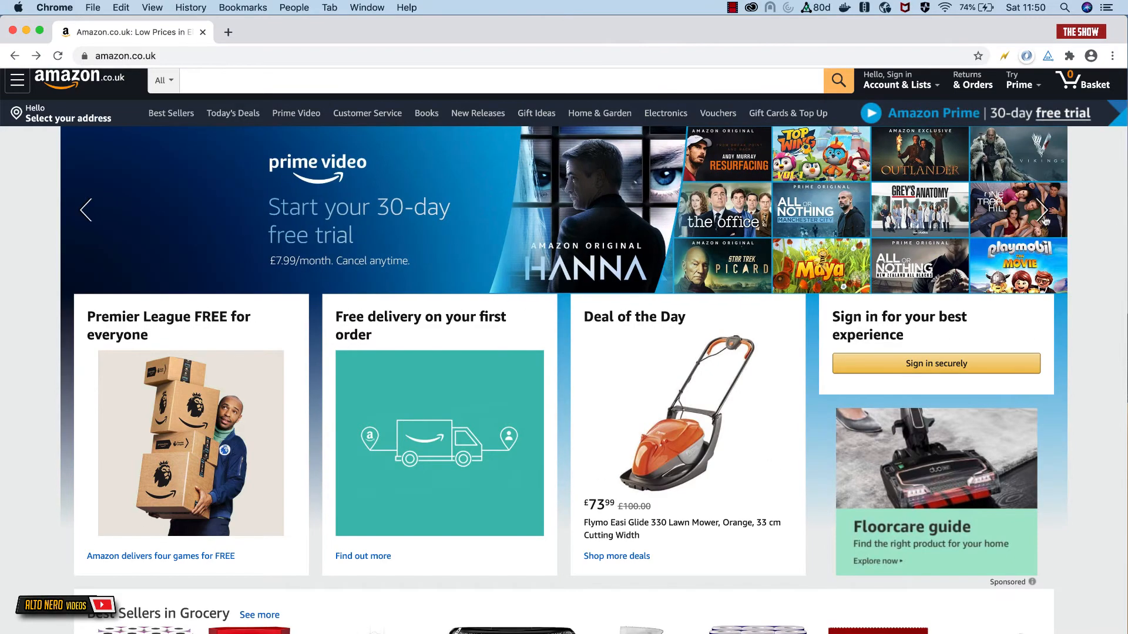
pyautogui.click(1044, 212)
pyautogui.click(1044, 212)
pyautogui.click(1044, 217)
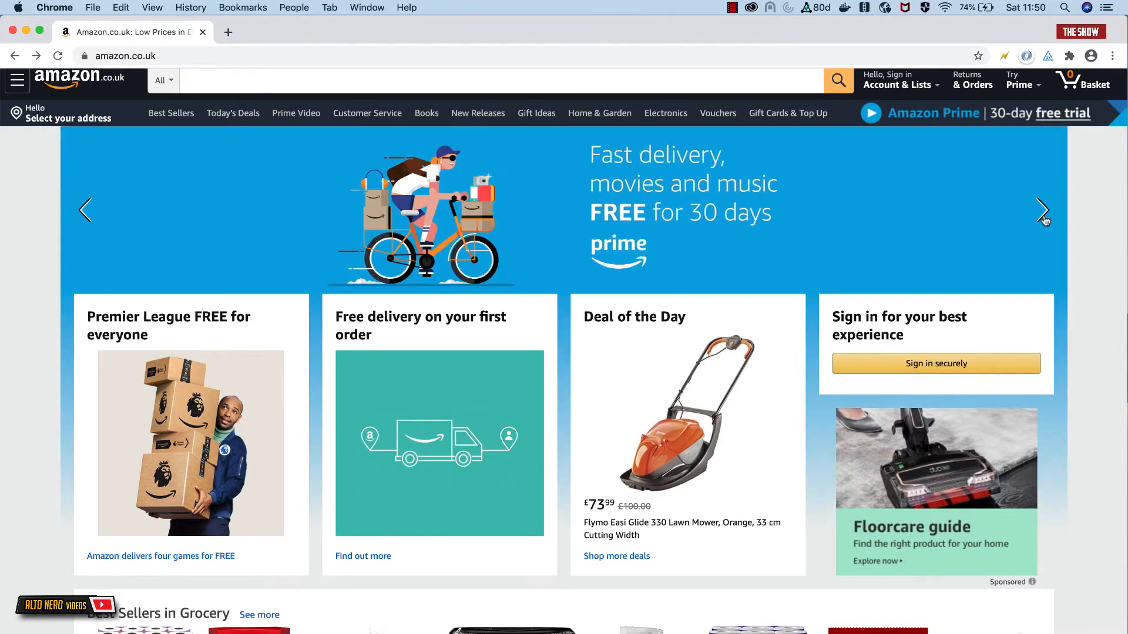
pyautogui.click(1044, 217)
pyautogui.click(1044, 217)
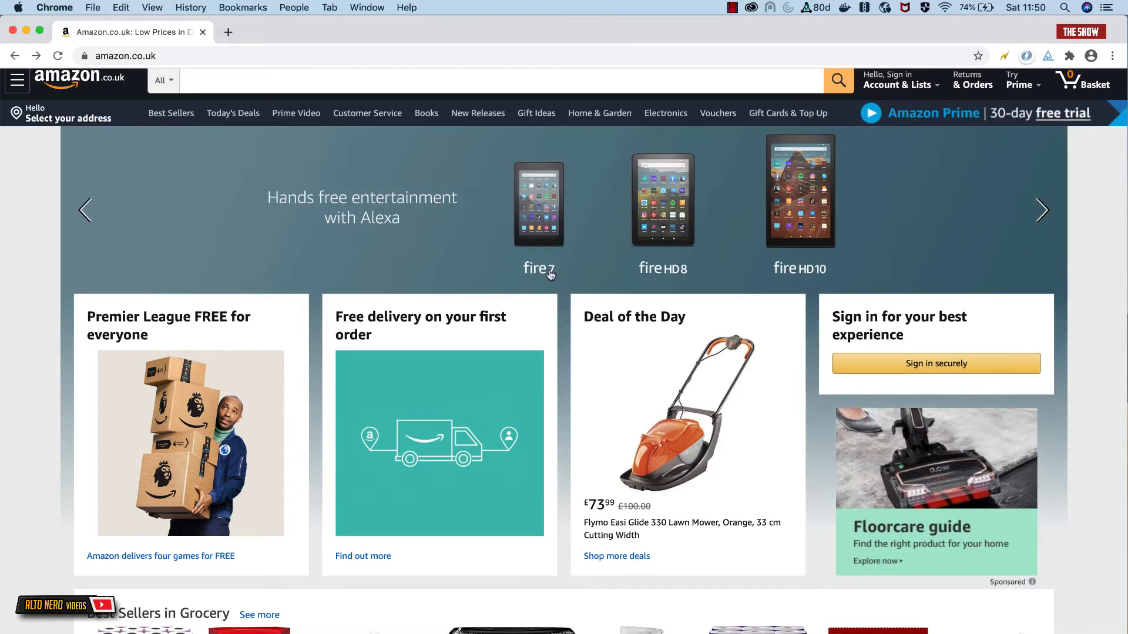
pyautogui.click(87, 215)
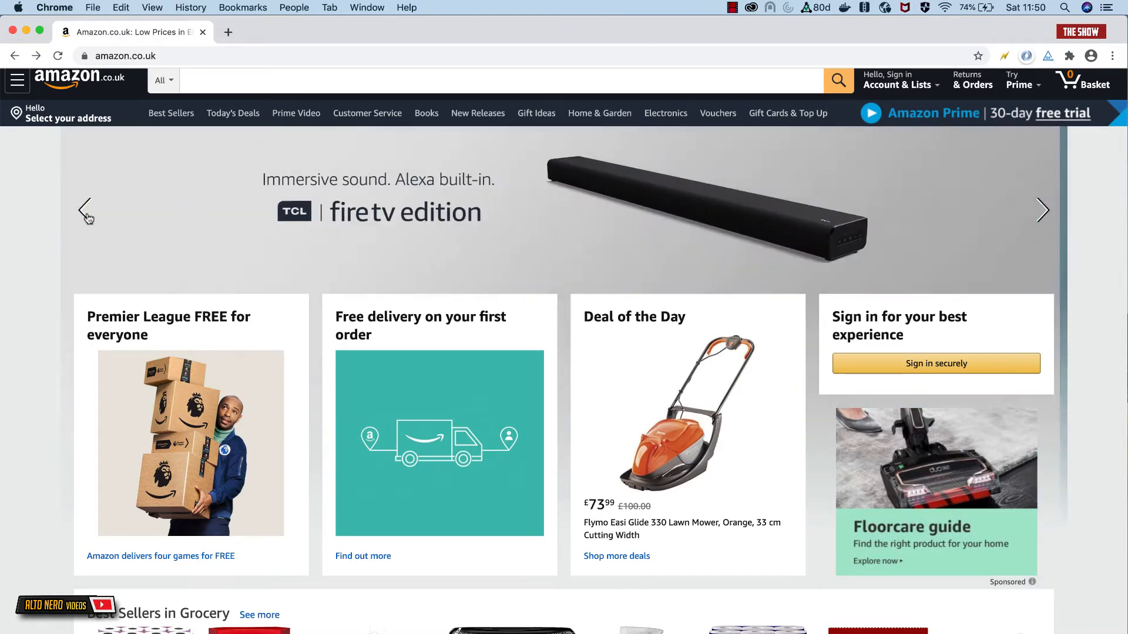
pyautogui.click(86, 215)
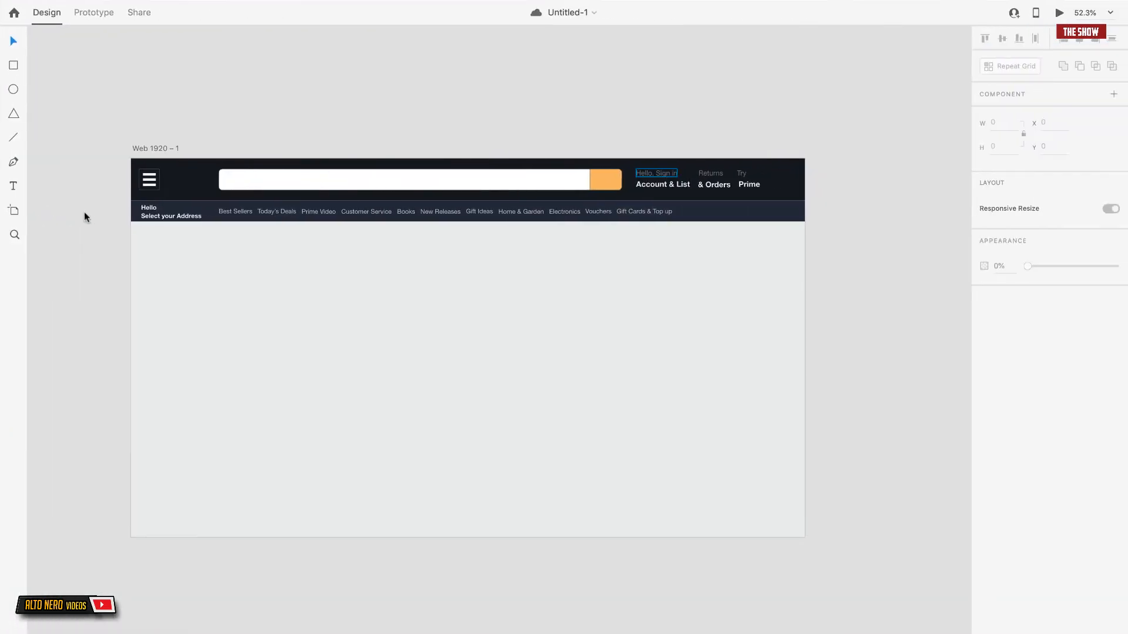
# Draw a borderless banner rectangle about 1748 × 417 directly below the navigation bar, starting at X 82, Y 180.
pyautogui.click(13, 66)
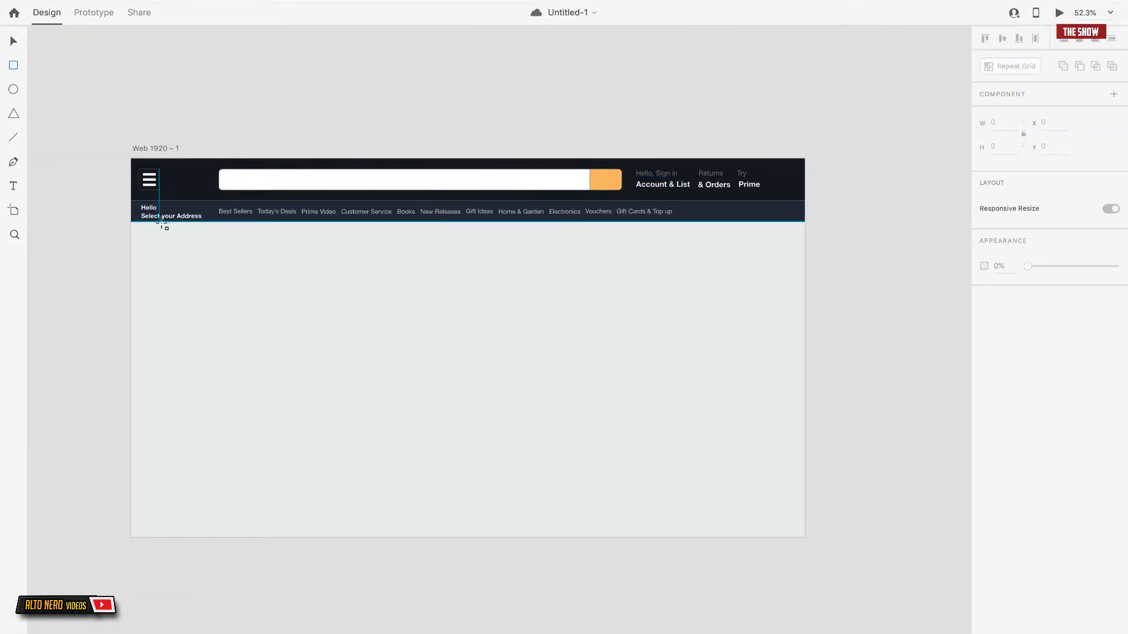
pyautogui.moveTo(160, 223); pyautogui.dragTo(710, 462)
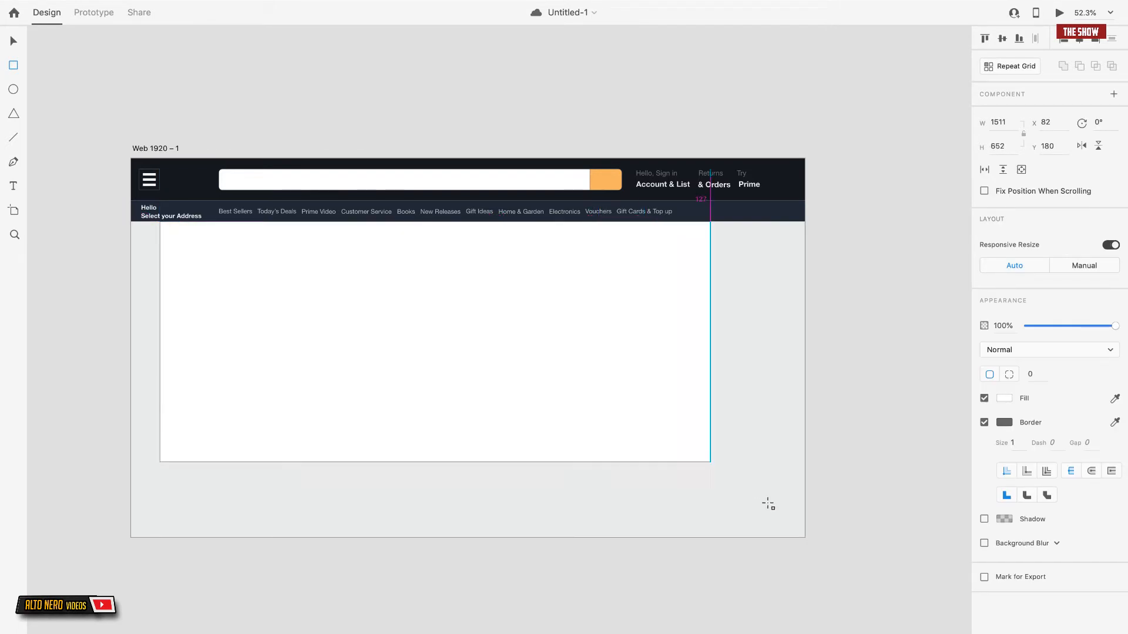
pyautogui.moveTo(768, 504)
pyautogui.mouseDown()
pyautogui.moveTo(776, 511)
pyautogui.moveTo(763, 517)
pyautogui.moveTo(755, 421)
pyautogui.mouseUp()
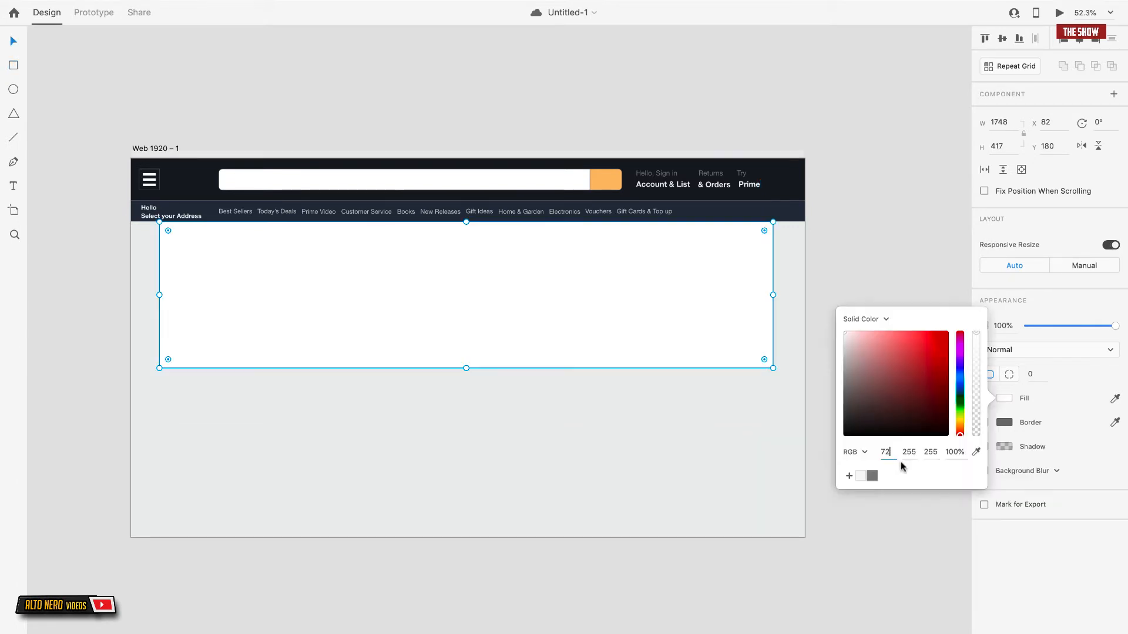
# Set the banner rectangle's fill to RGB 72, 166, 220.
pyautogui.click(911, 452)
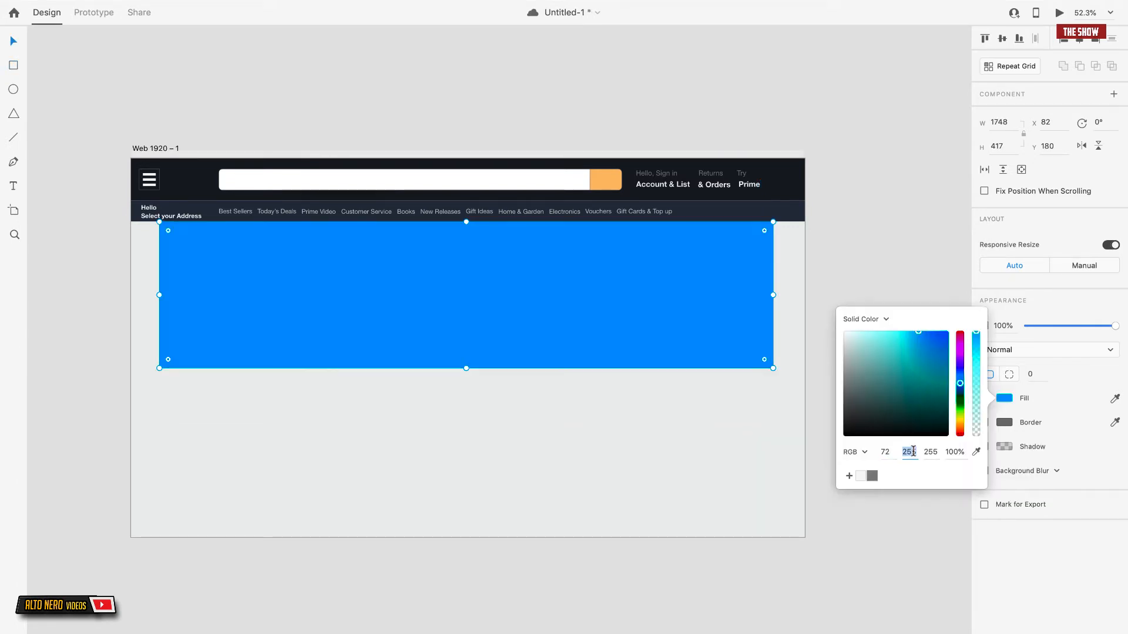
pyautogui.click(934, 452)
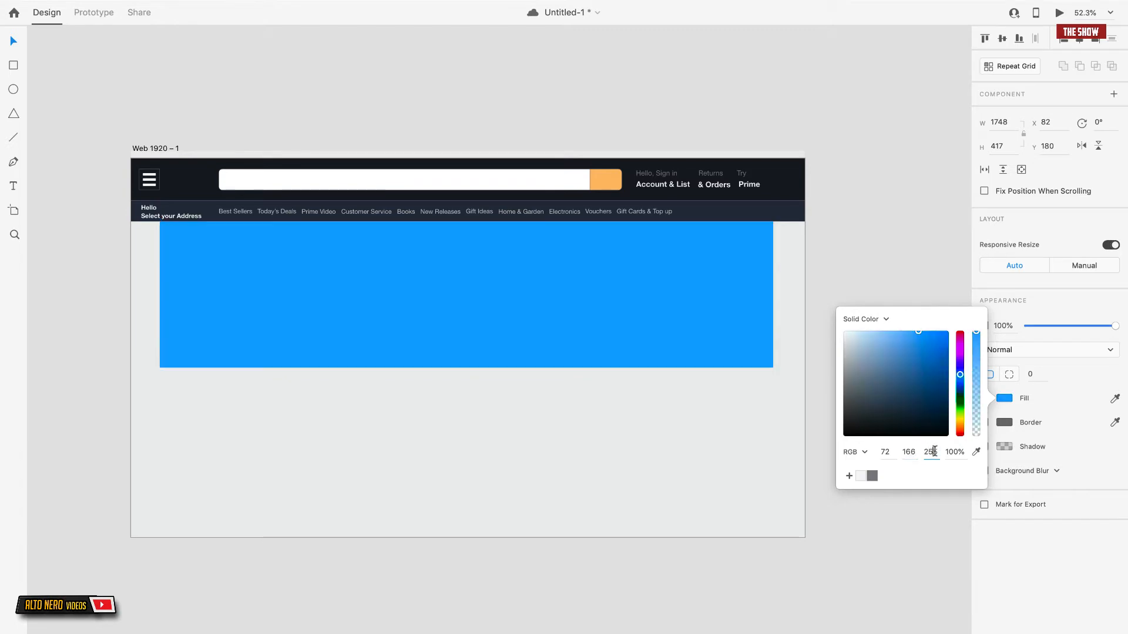
pyautogui.write('220')
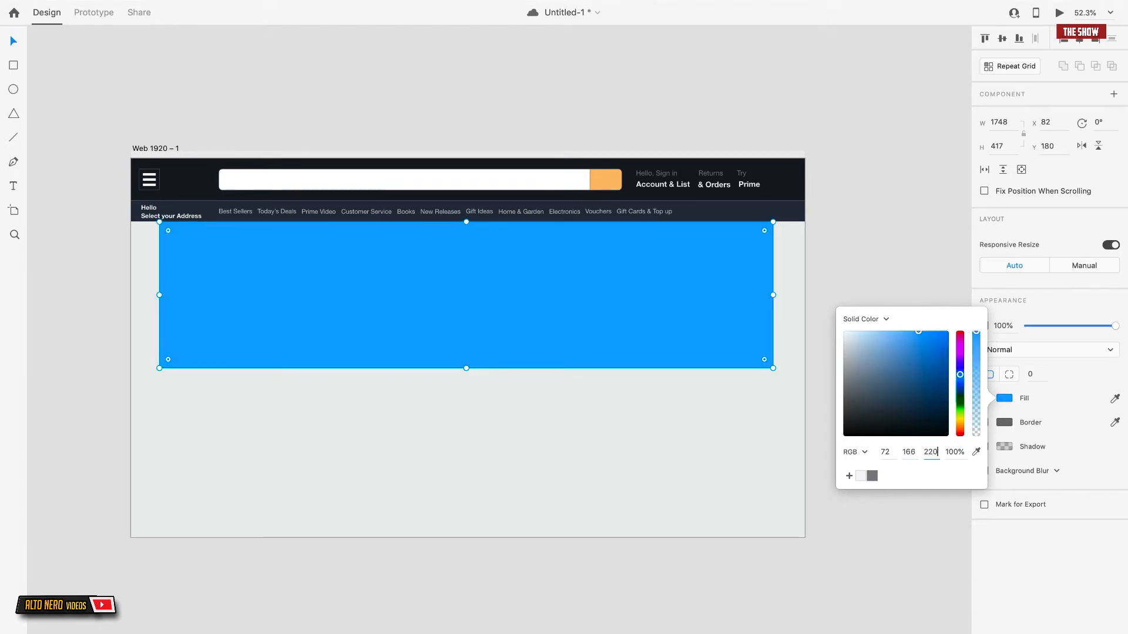
pyautogui.press('Return')
pyautogui.click(856, 231)
# Switch to the Amazon page, close Digital Colour Meter and check how the product cards overlap the banner.
pyautogui.hotkey('ctrl', 'Left')
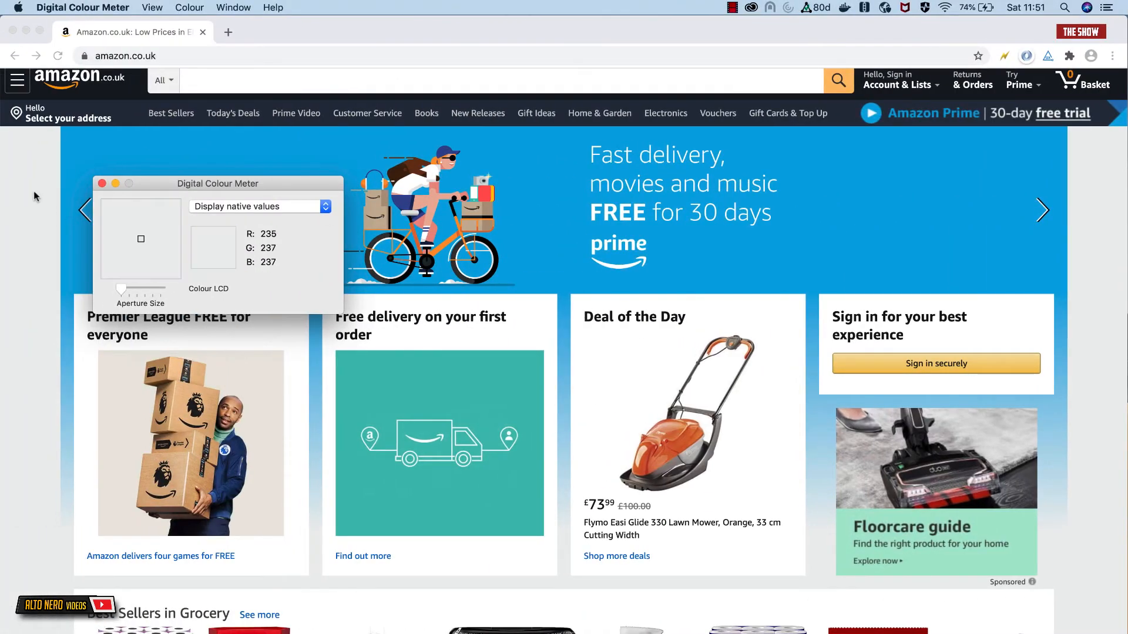
pyautogui.click(102, 184)
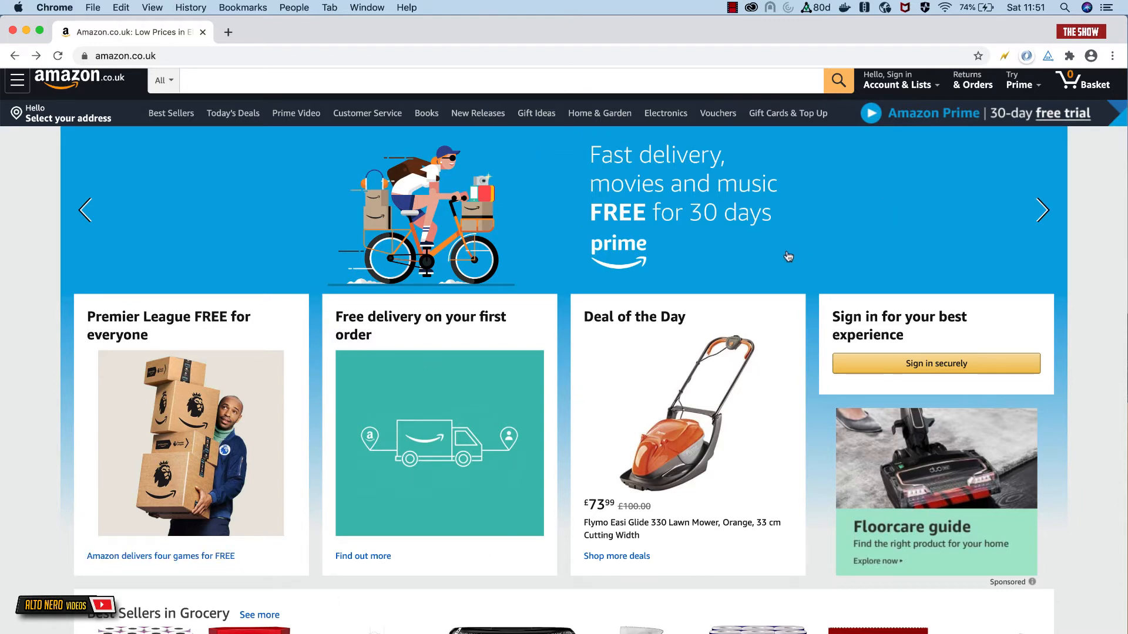
pyautogui.hotkey('ctrl', 'Right')
pyautogui.hotkey('ctrl', 'Left')
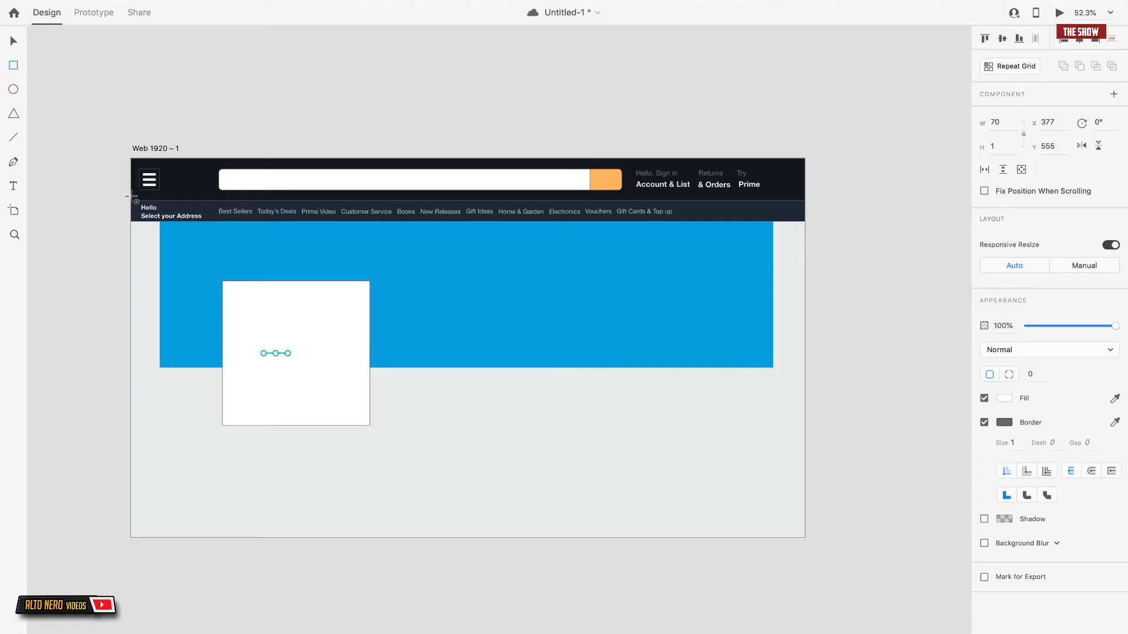
# Undo the stray thin rectangle and move the white card closer to the banner's left edge.
pyautogui.hotkey('ctrl', 'z')
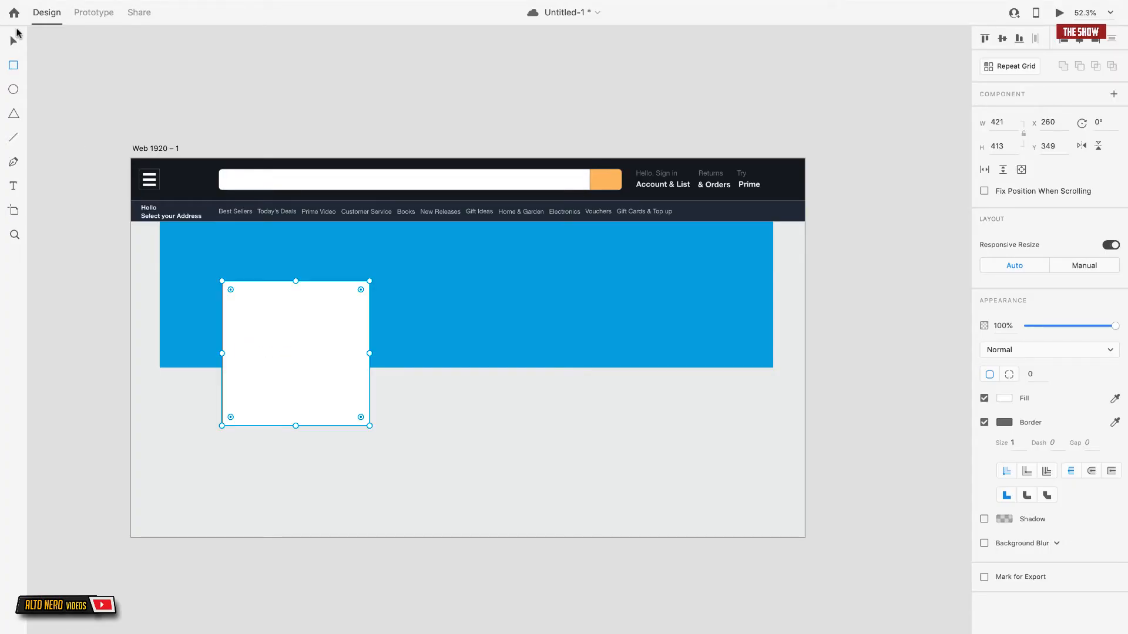
pyautogui.click(14, 41)
pyautogui.moveTo(291, 344); pyautogui.dragTo(246, 349)
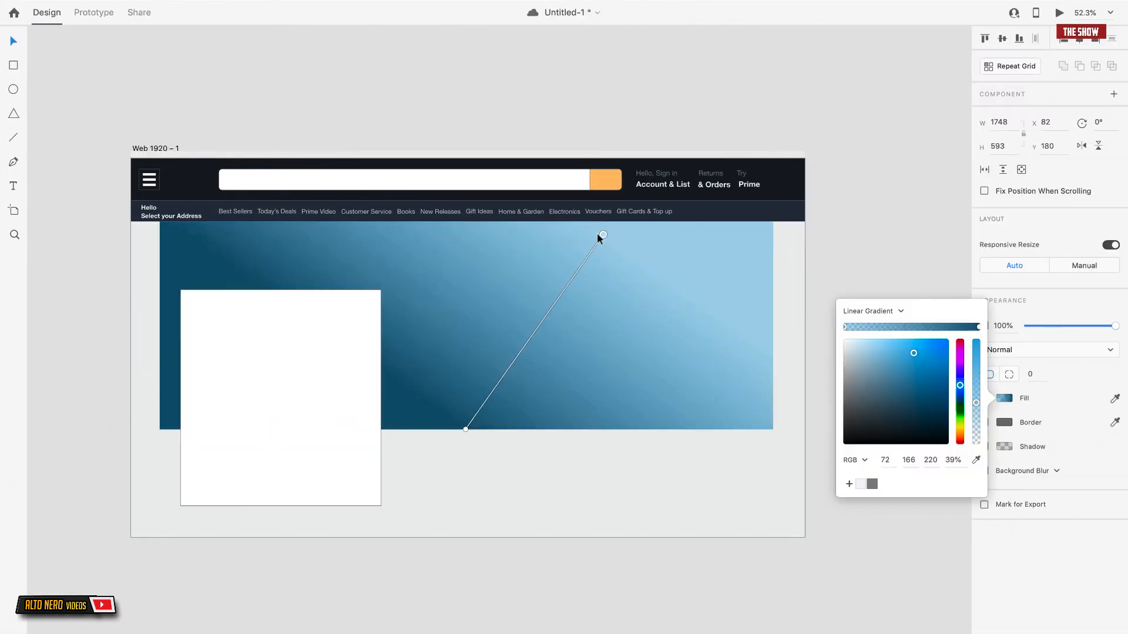
# Give the banner a radial gradient fill with a 0% opacity inner stop, centred near its lower left and reaching past its right edge.
pyautogui.moveTo(596, 237); pyautogui.dragTo(588, 234)
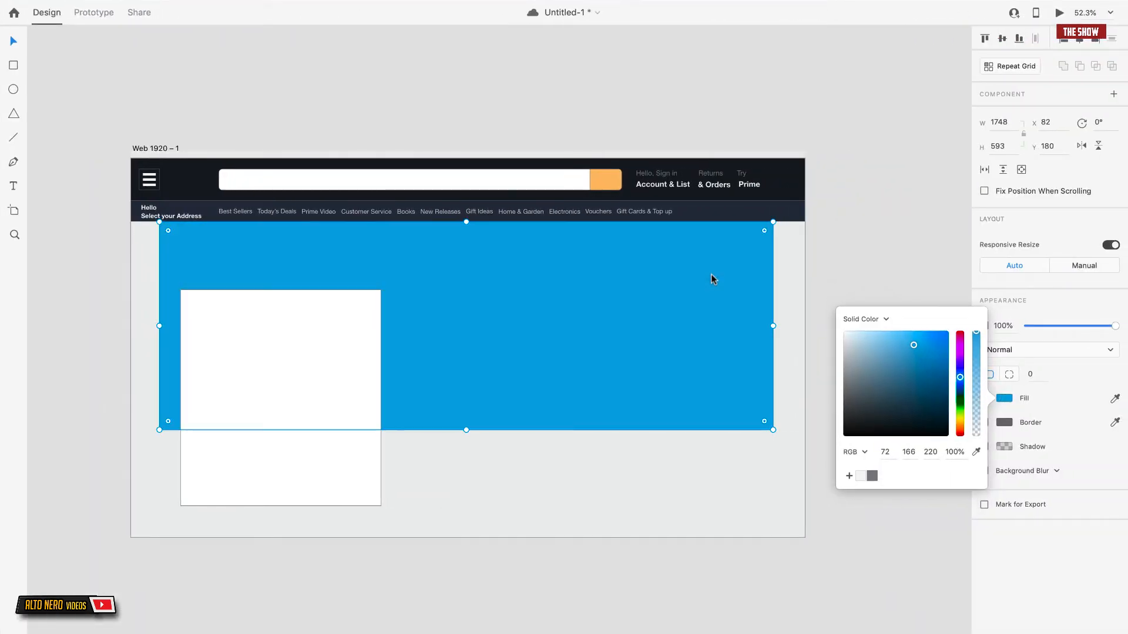
pyautogui.click(878, 320)
pyautogui.click(874, 340)
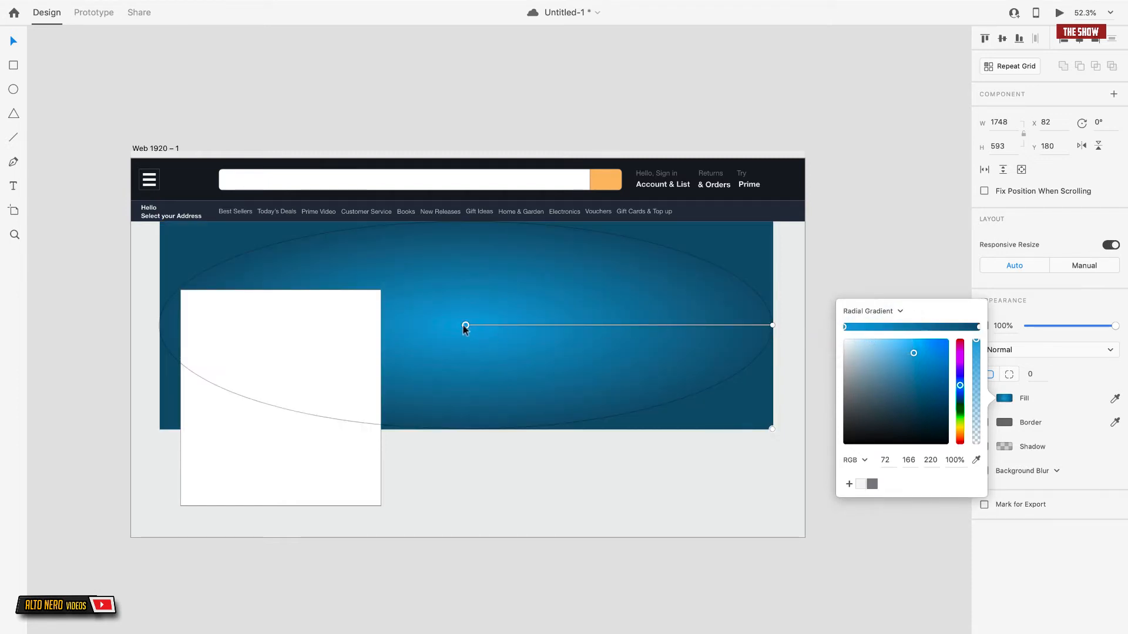
pyautogui.moveTo(464, 326); pyautogui.dragTo(504, 288)
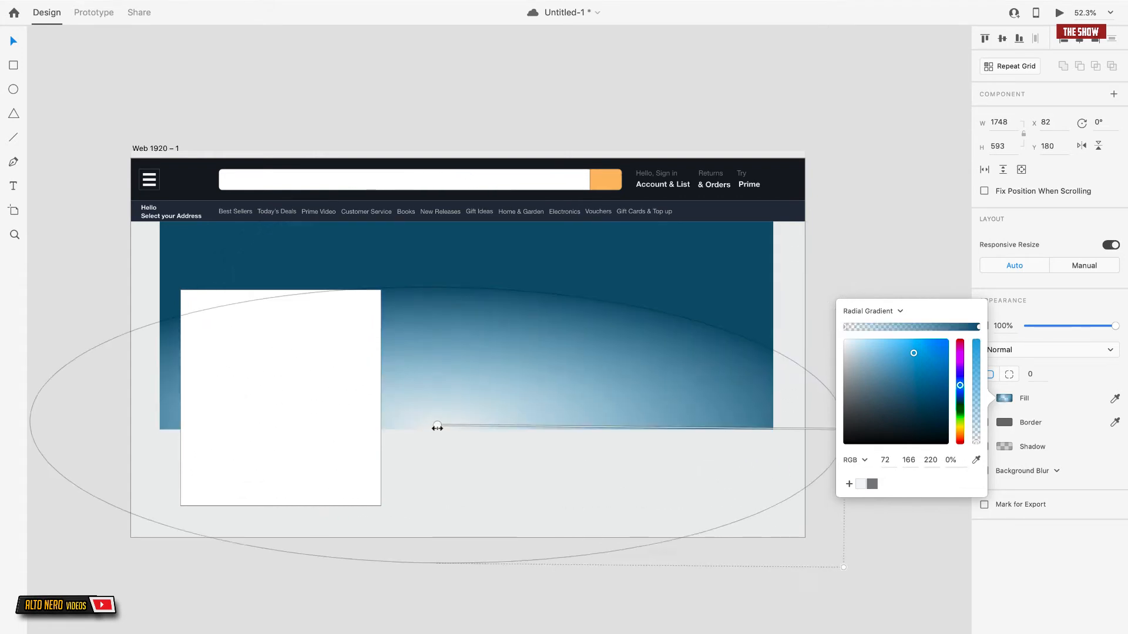
pyautogui.moveTo(438, 428); pyautogui.dragTo(241, 418)
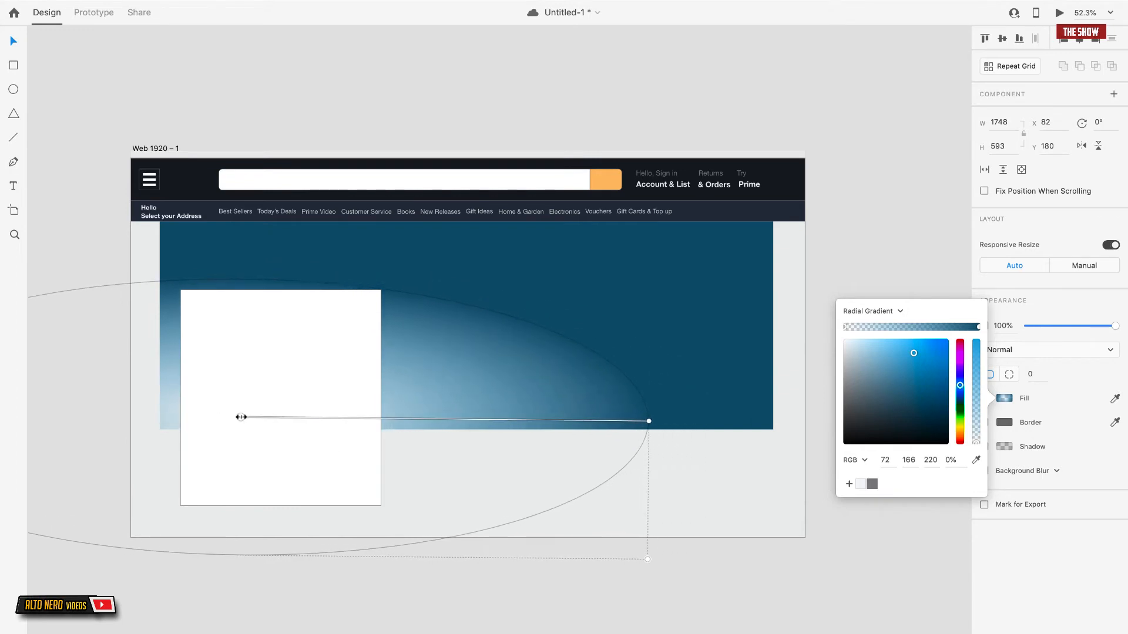
pyautogui.moveTo(649, 423); pyautogui.dragTo(832, 418)
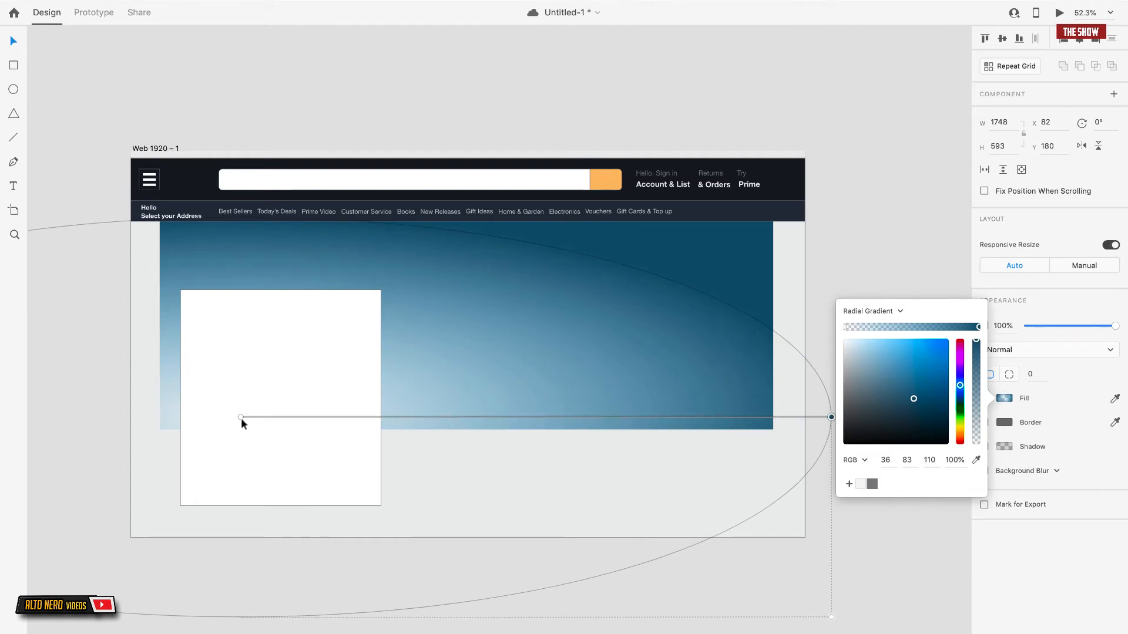
# Move the centre of the banner's radial gradient closer to the banner's left edge.
pyautogui.moveTo(241, 418); pyautogui.dragTo(187, 418)
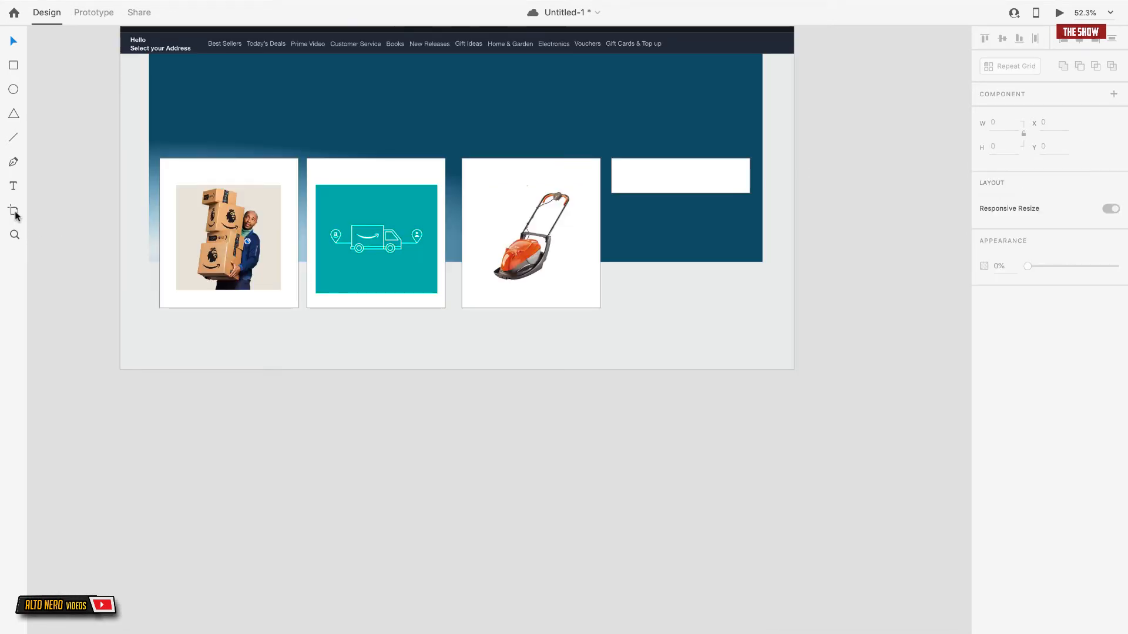
# Zoom in on the product cards and compare their images and layout with the live Amazon page.
pyautogui.click(193, 202)
pyautogui.scroll(2, 194, 202)
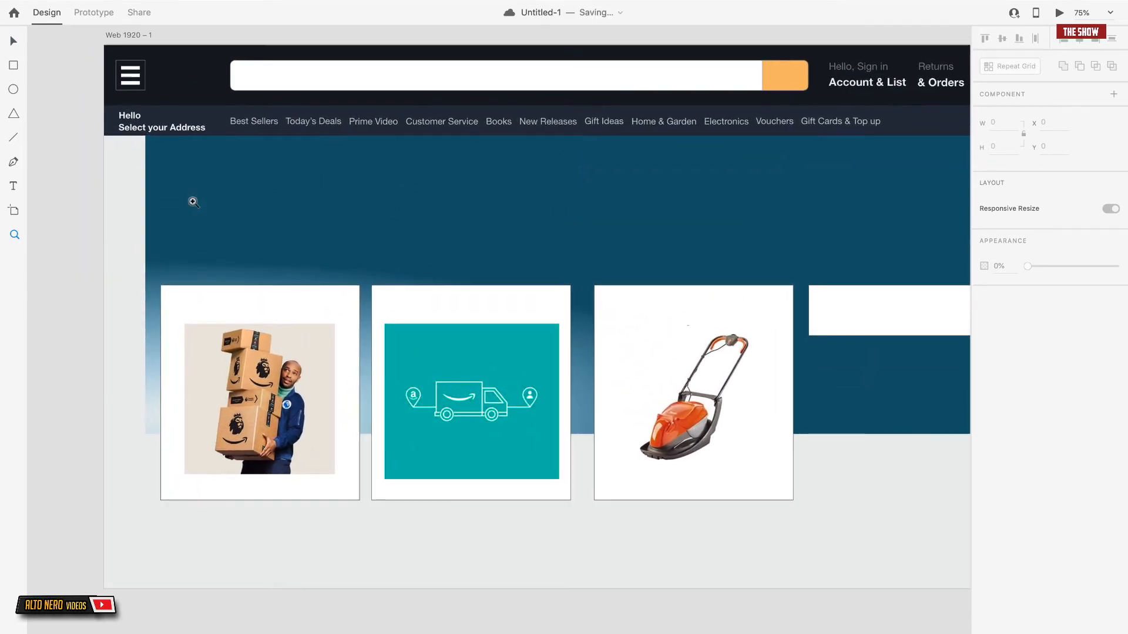
pyautogui.click(60, 209)
pyautogui.scroll(-2, 60, 209)
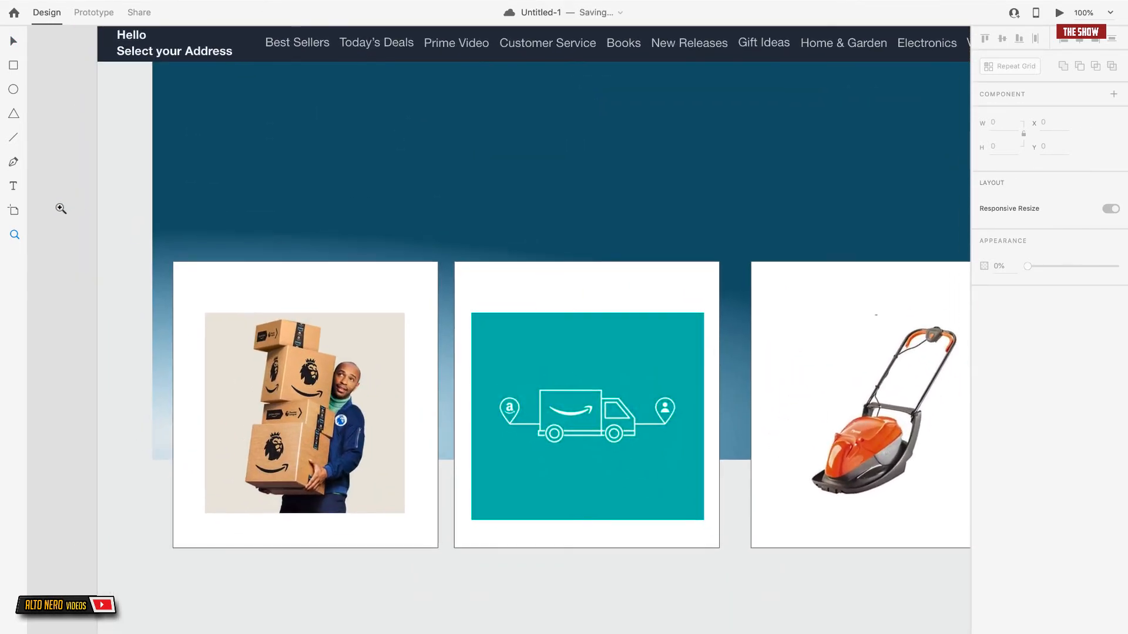
pyautogui.click(13, 43)
pyautogui.hotkey('ctrl', 'Left')
pyautogui.hotkey('ctrl', 'Right')
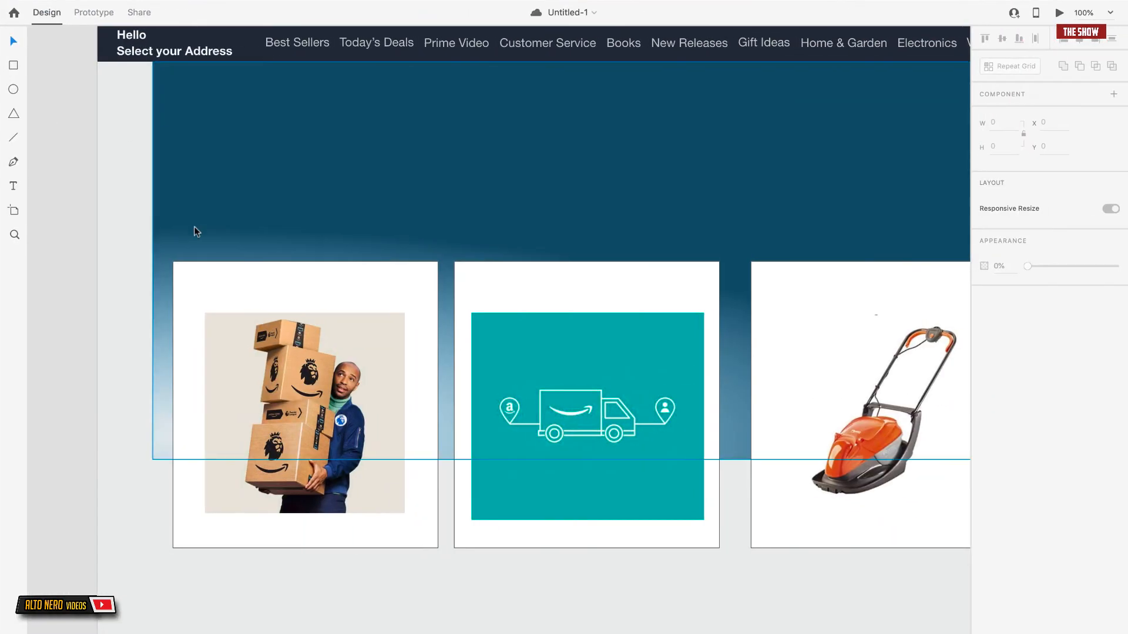
pyautogui.click(300, 393)
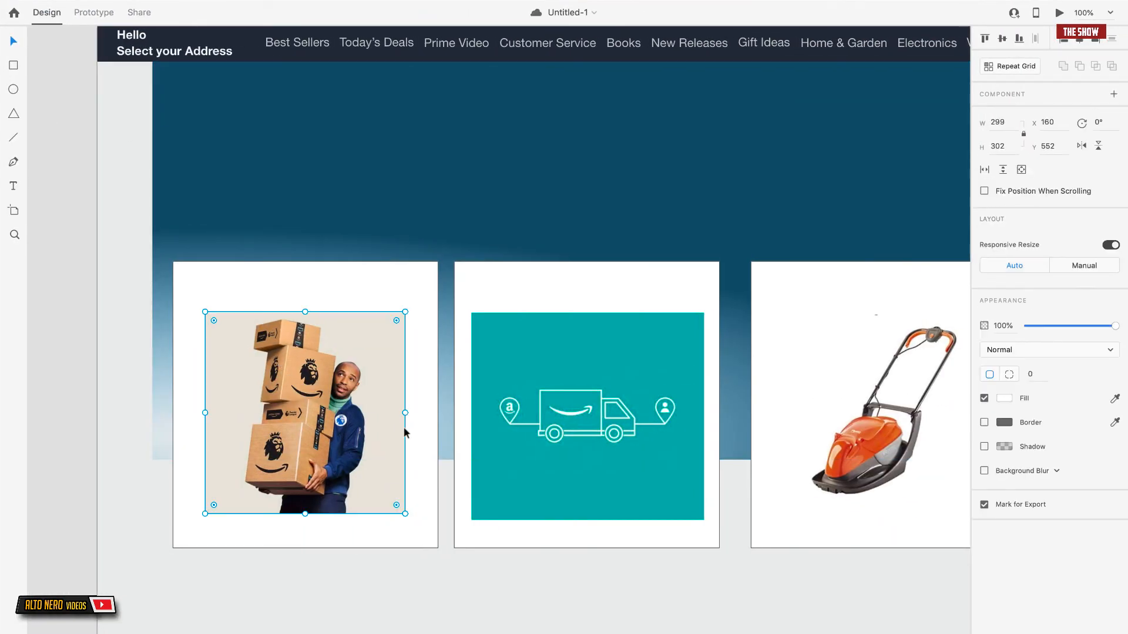
pyautogui.hotkey('ctrl', 'Left')
pyautogui.hotkey('ctrl', 'Right')
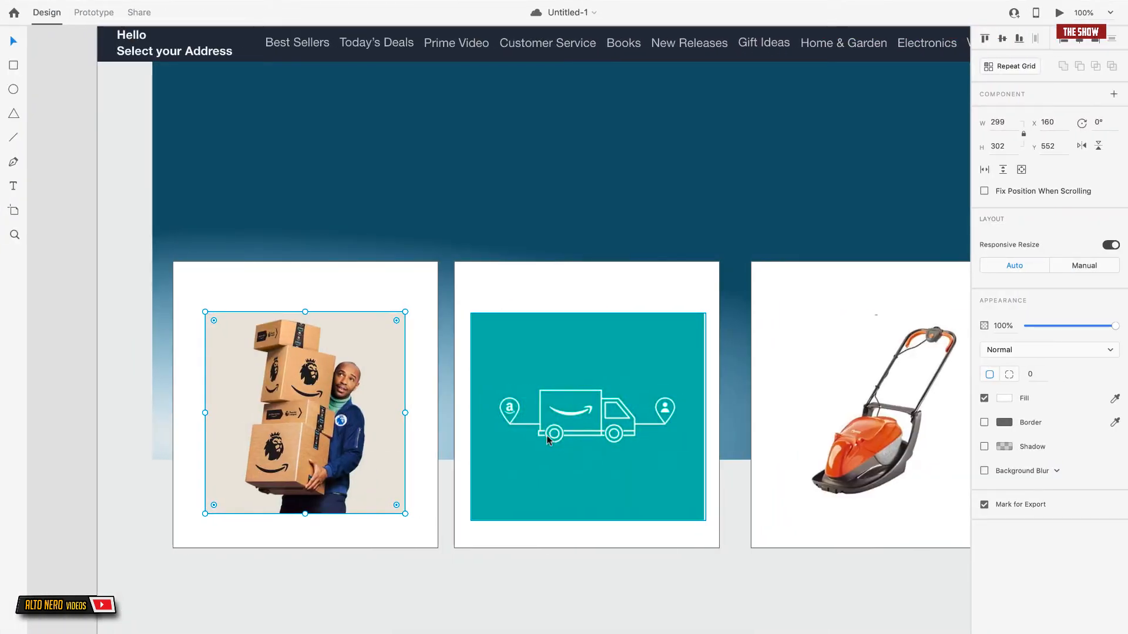
pyautogui.click(118, 373)
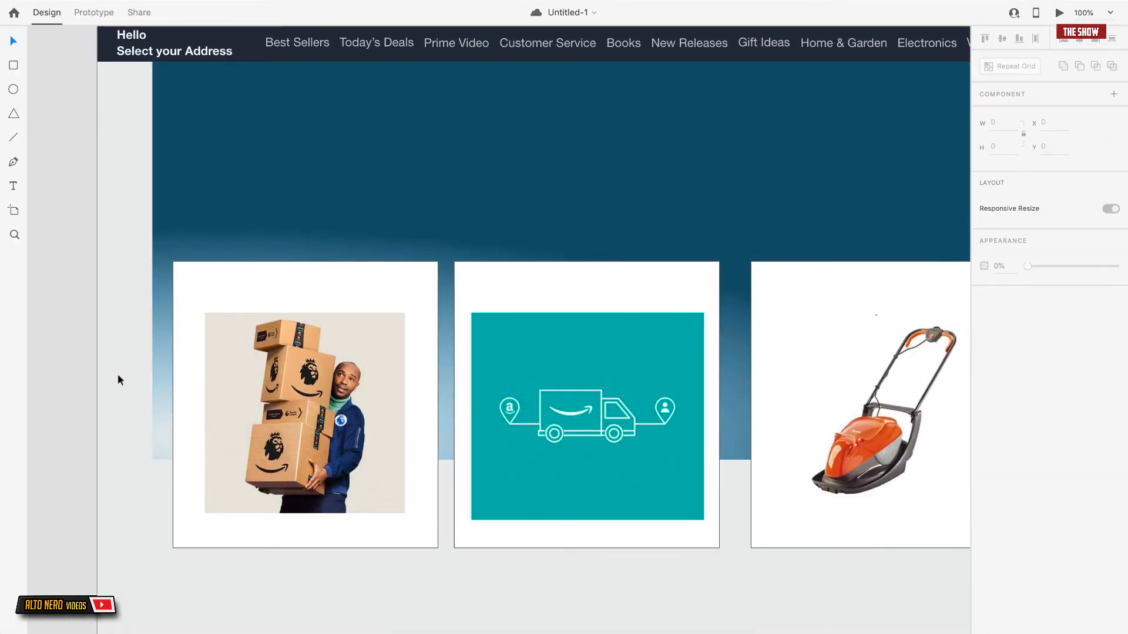
# Add the near-black bold heading "Premier League Free for everyone" above the first card's image, in Helvetica Neue at size 18.
pyautogui.click(13, 187)
pyautogui.click(223, 294)
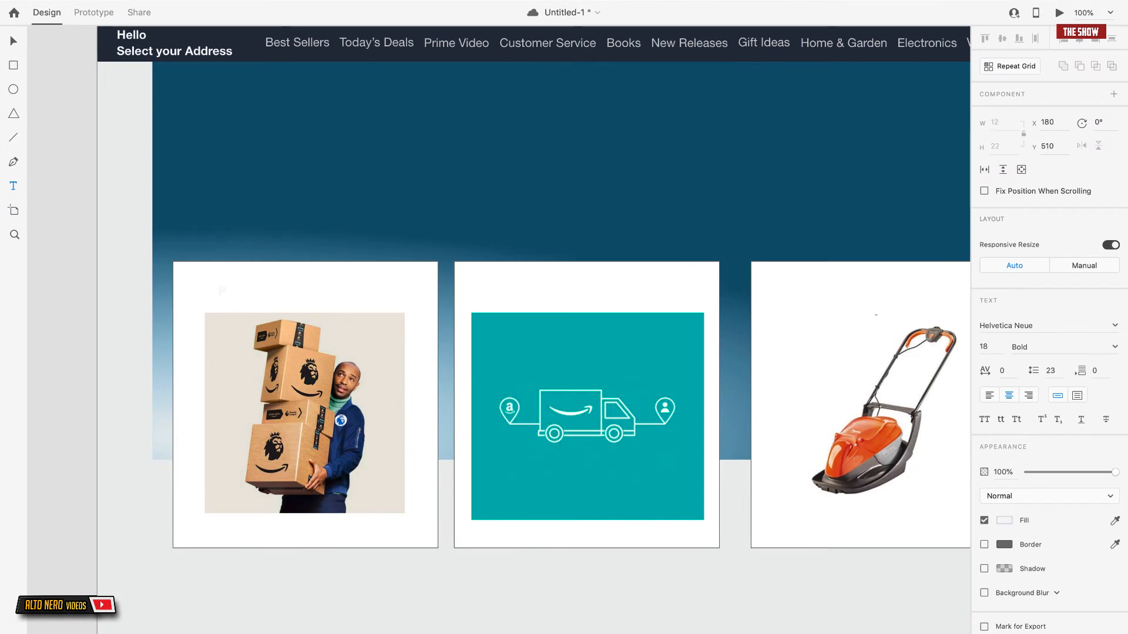
pyautogui.click(1003, 521)
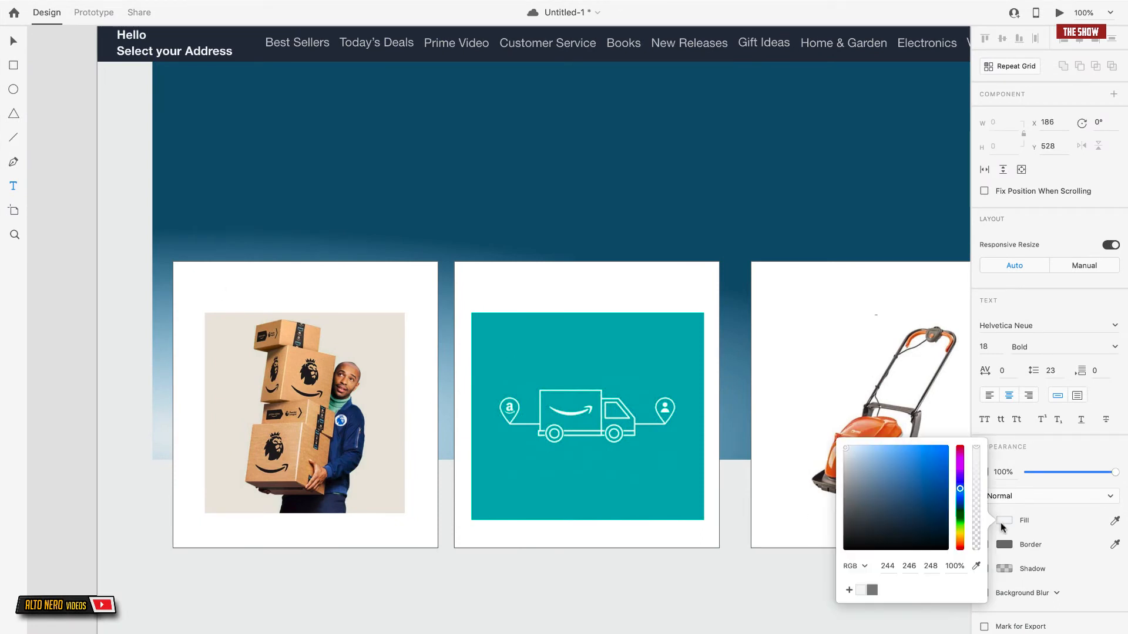
pyautogui.click(847, 546)
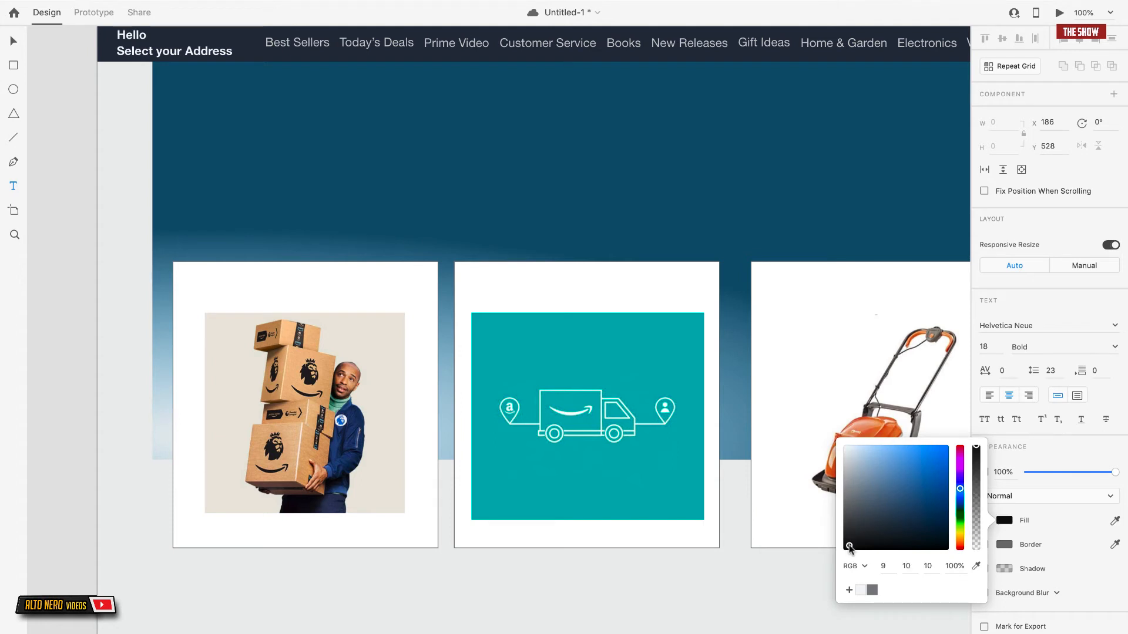
pyautogui.click(740, 578)
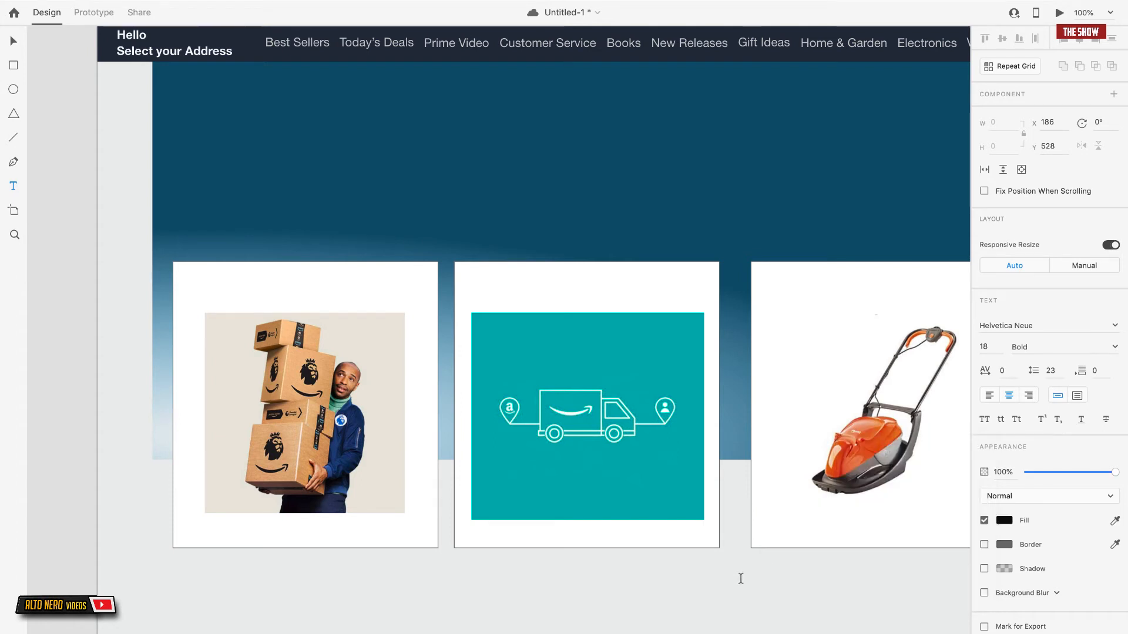
pyautogui.click(209, 286)
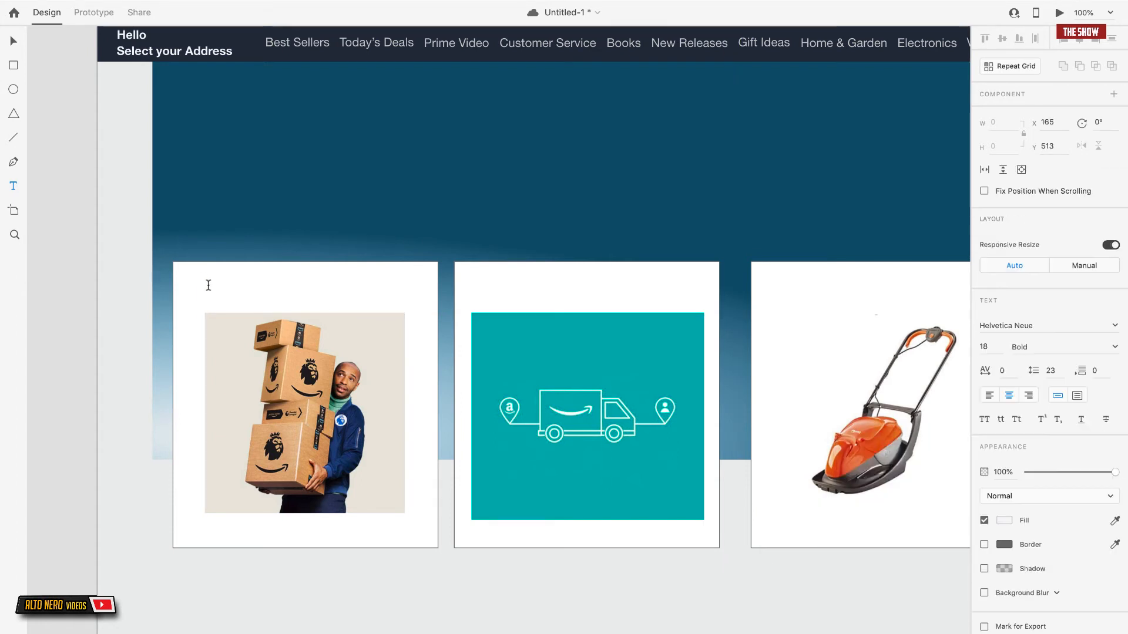
pyautogui.write('P')
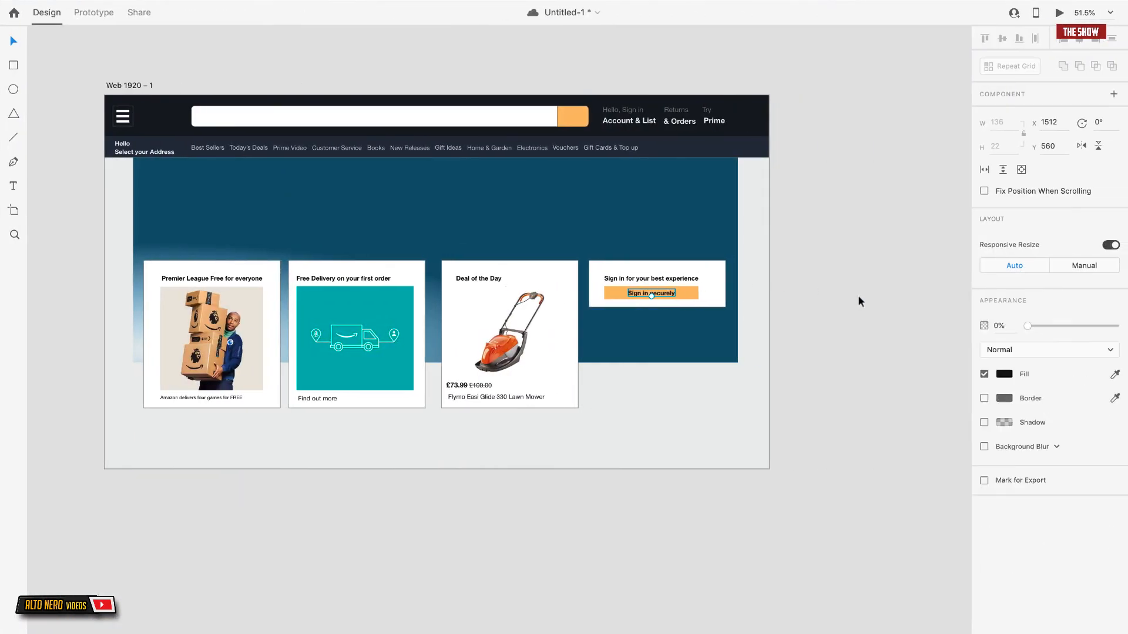
pyautogui.click(858, 300)
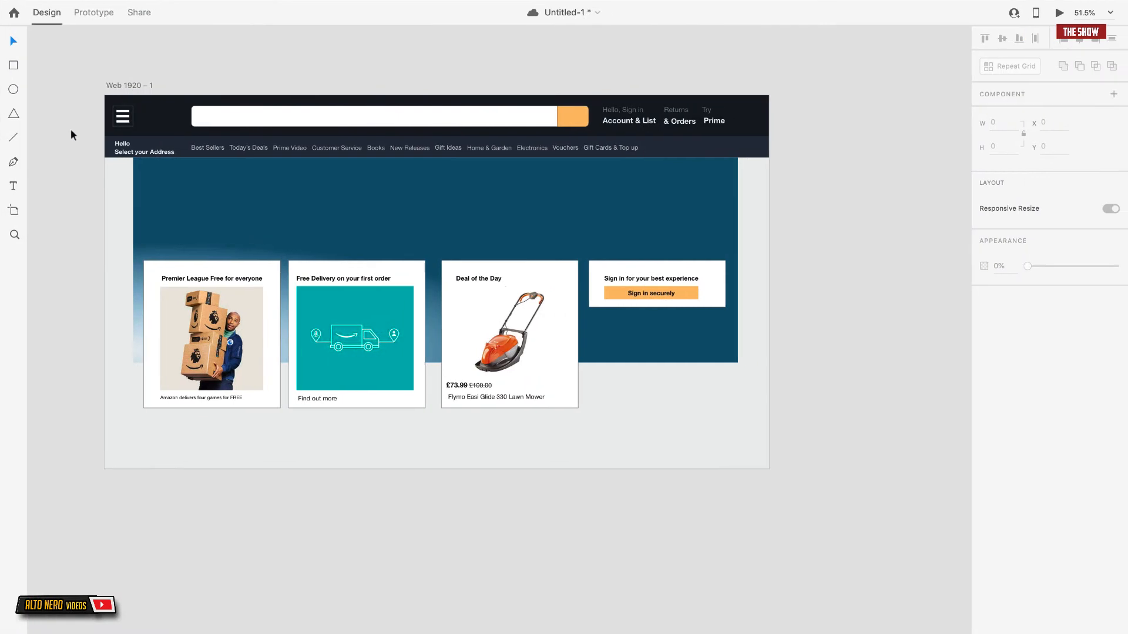
pyautogui.click(13, 115)
pyautogui.moveTo(171, 193); pyautogui.dragTo(146, 230)
pyautogui.press('Delete')
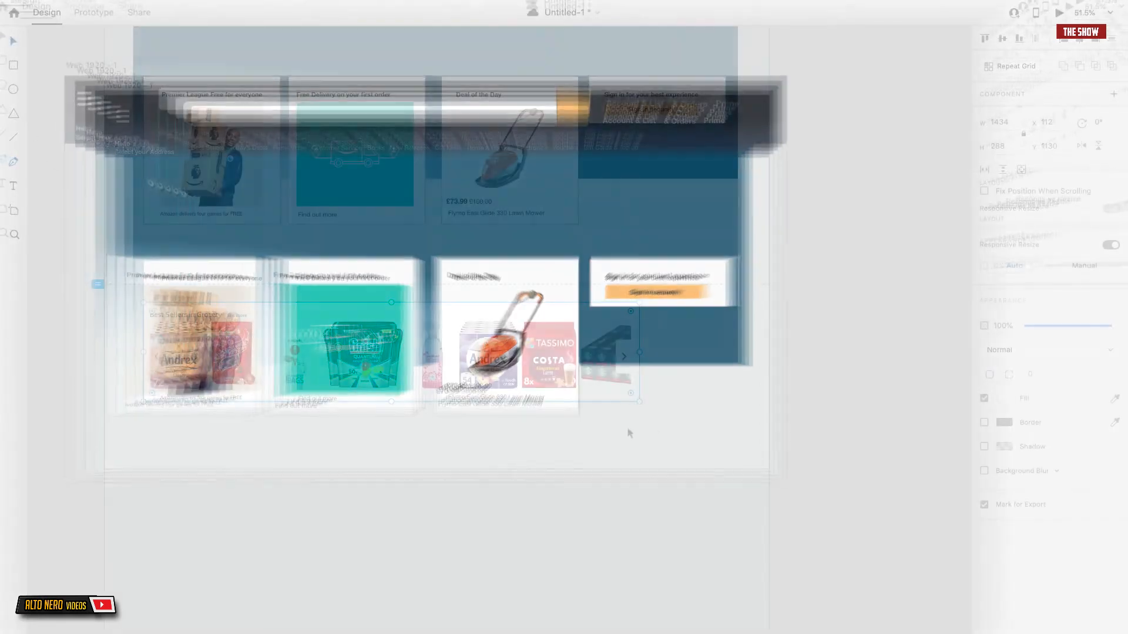
# Enlarge the "Best Sellers in Grocery" image to 1683 by 338 and place it just beneath the product cards, aligned with them.
pyautogui.moveTo(639, 402); pyautogui.dragTo(727, 441)
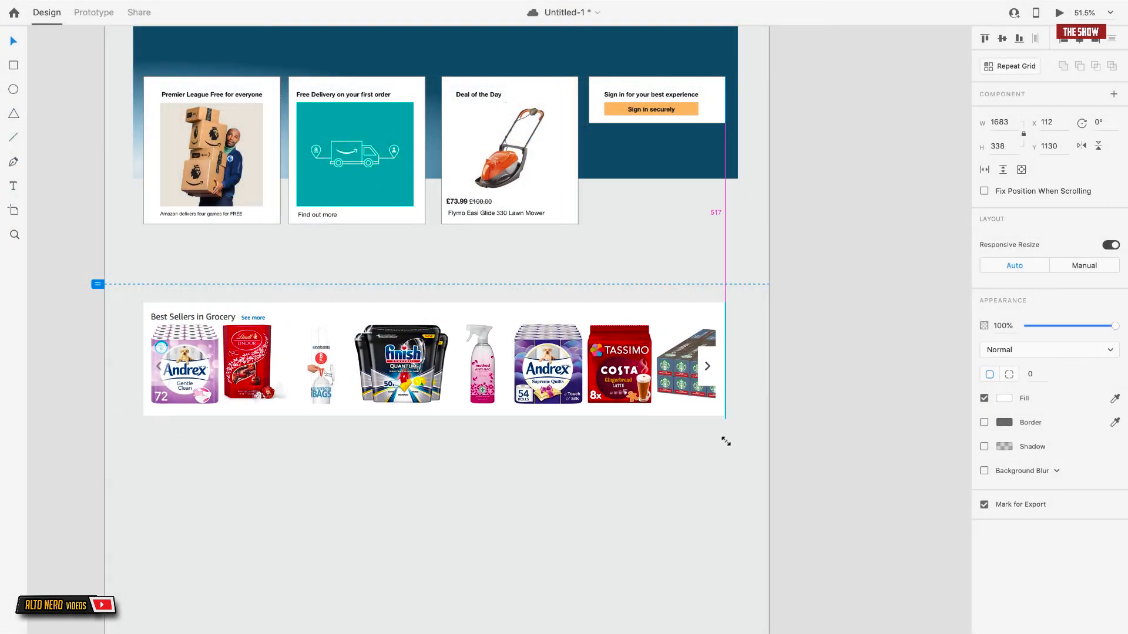
pyautogui.moveTo(408, 359); pyautogui.dragTo(402, 301)
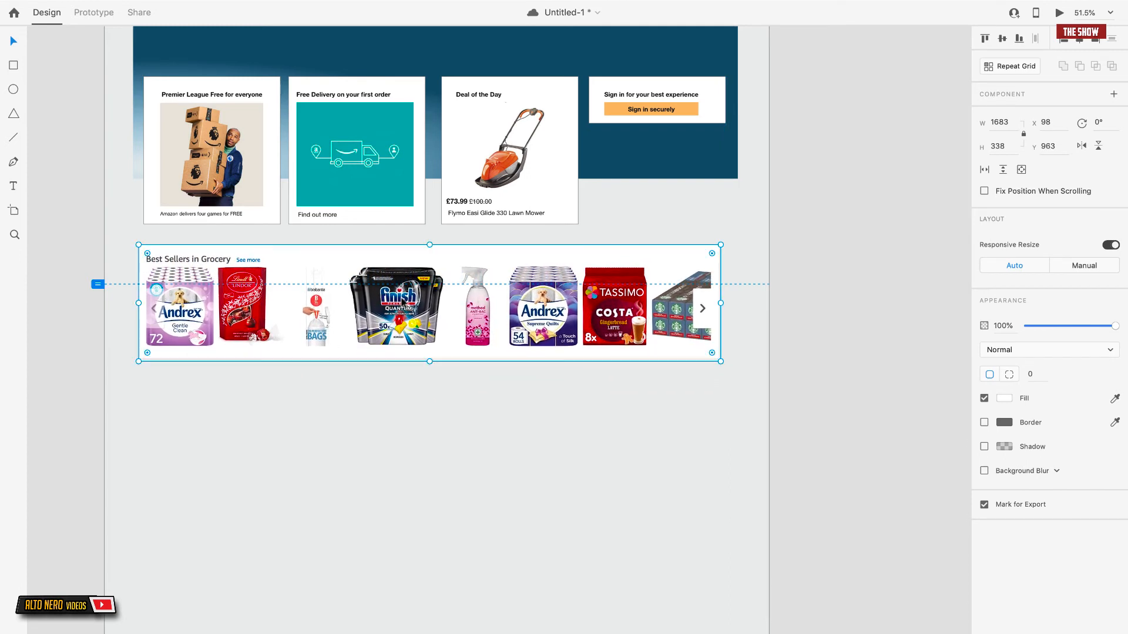
pyautogui.click(475, 481)
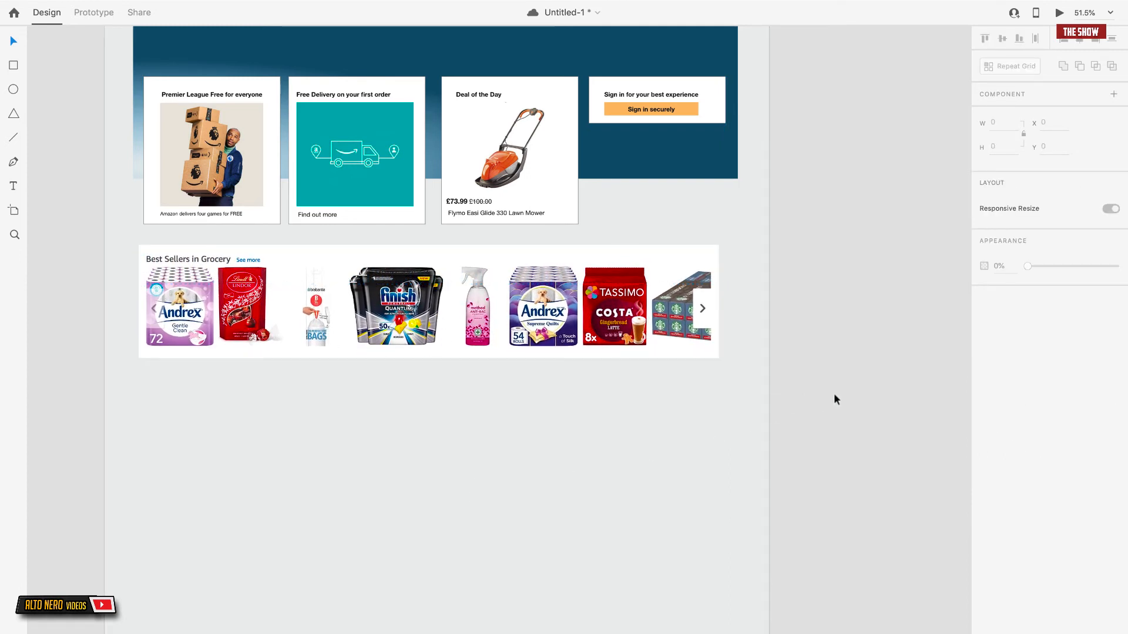
pyautogui.click(680, 317)
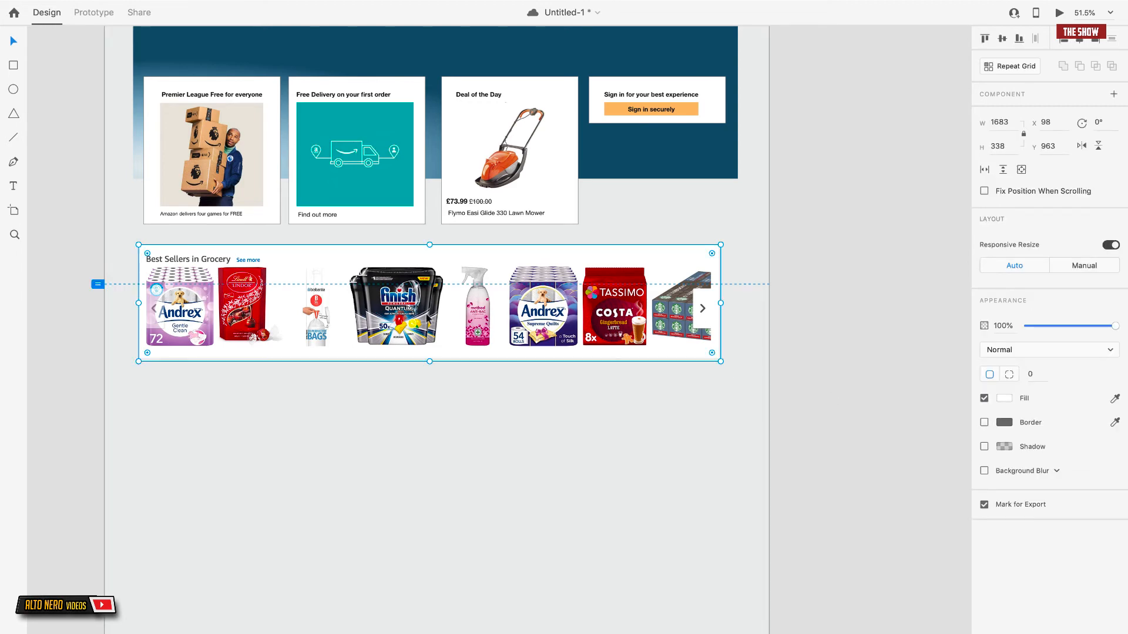
pyautogui.moveTo(428, 318); pyautogui.dragTo(433, 318)
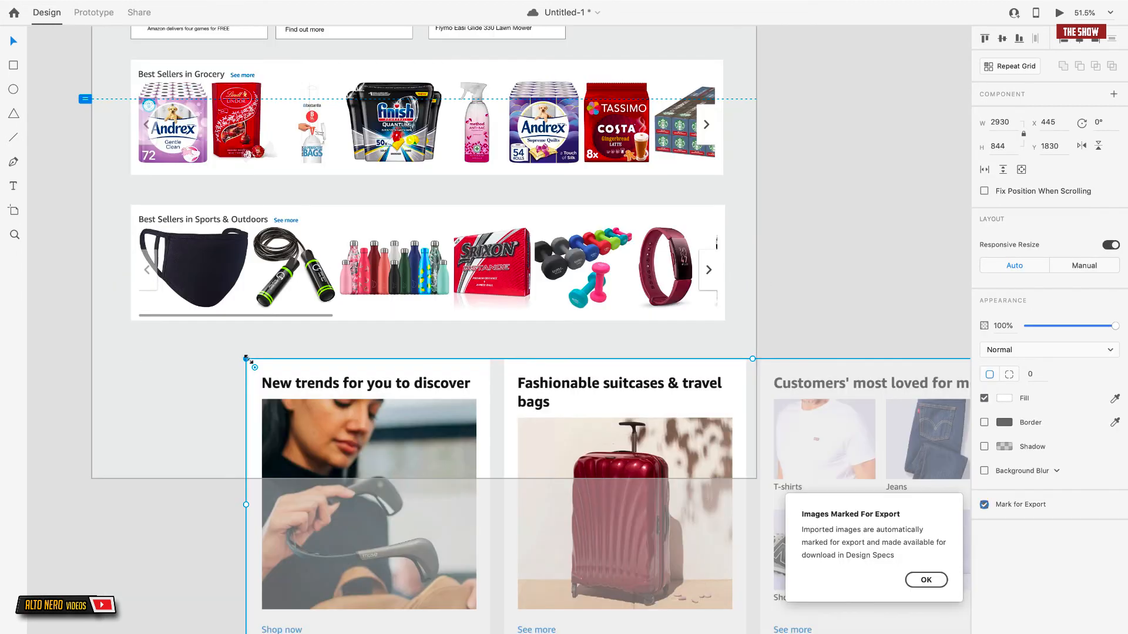
# Scale the "New trends for you to discover" image down to 1322 by 380 and place it under the Sports & Outdoors row at X 112.
pyautogui.moveTo(247, 359); pyautogui.dragTo(451, 497)
pyautogui.moveTo(735, 564); pyautogui.dragTo(155, 402)
pyautogui.moveTo(134, 333); pyautogui.dragTo(178, 379)
pyautogui.moveTo(353, 411); pyautogui.dragTo(198, 380)
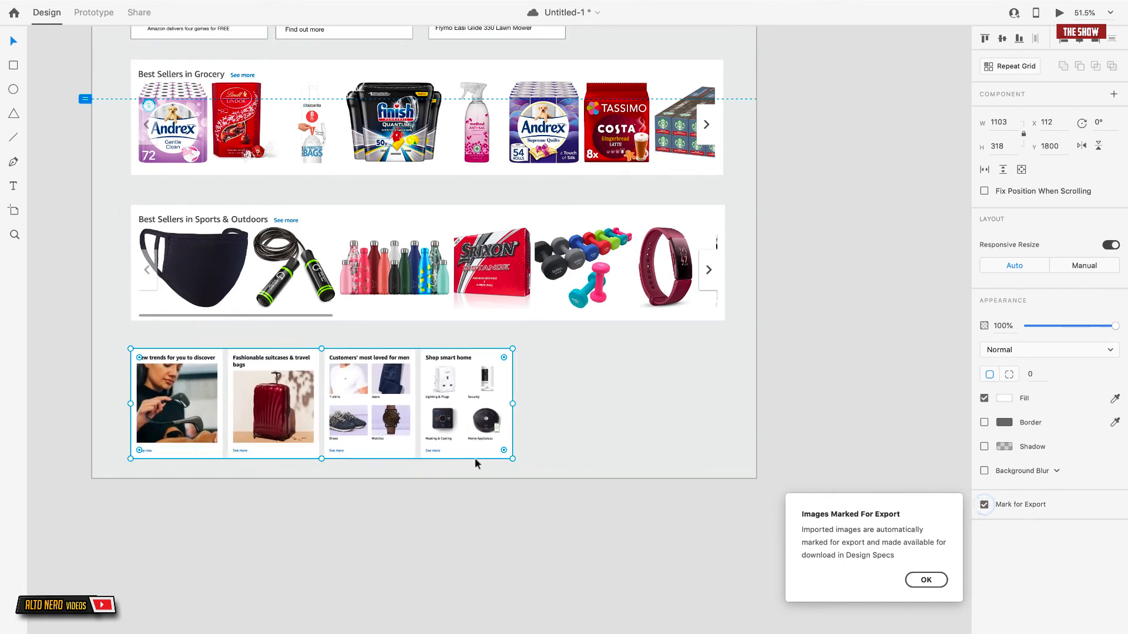
pyautogui.moveTo(513, 458); pyautogui.dragTo(662, 450)
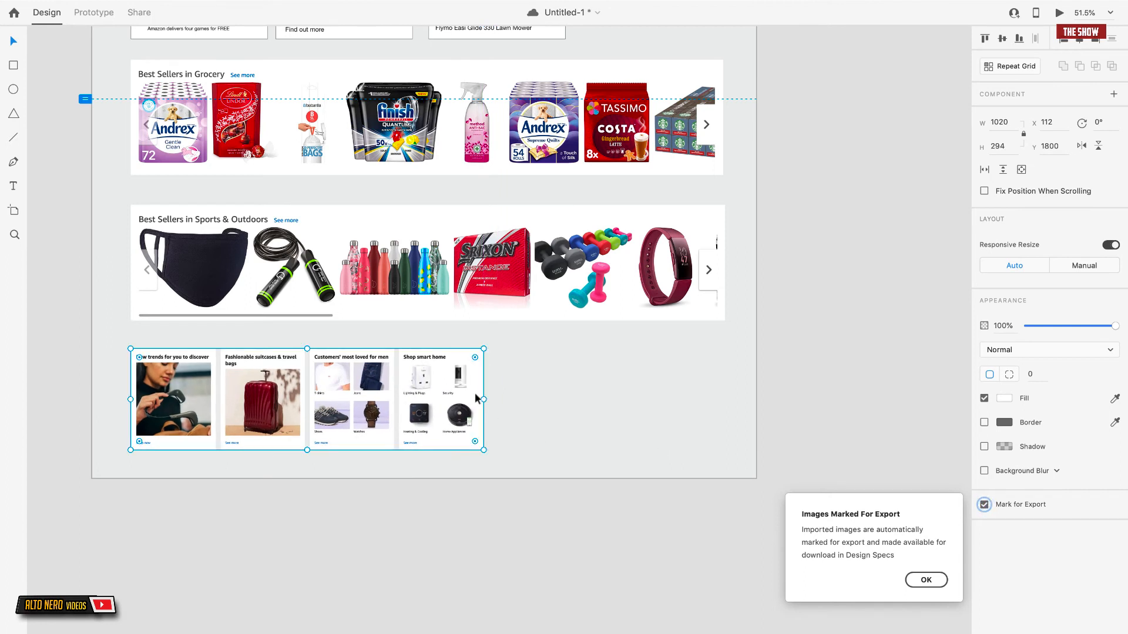
pyautogui.moveTo(483, 399); pyautogui.dragTo(587, 417)
# Tighten the vertical gaps by moving both Best Sellers rows and the "New trends" image up, with Grocery at Y 936 and "New trends" at Y 1683.
pyautogui.scroll(5, 587, 417)
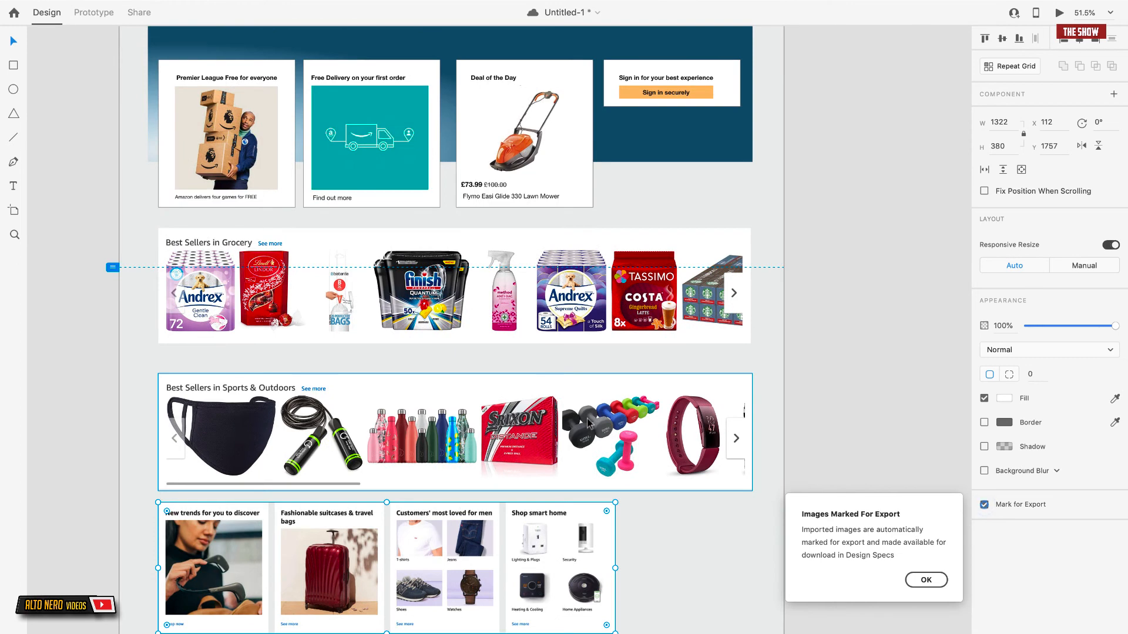
pyautogui.scroll(-2, 587, 418)
pyautogui.click(473, 372)
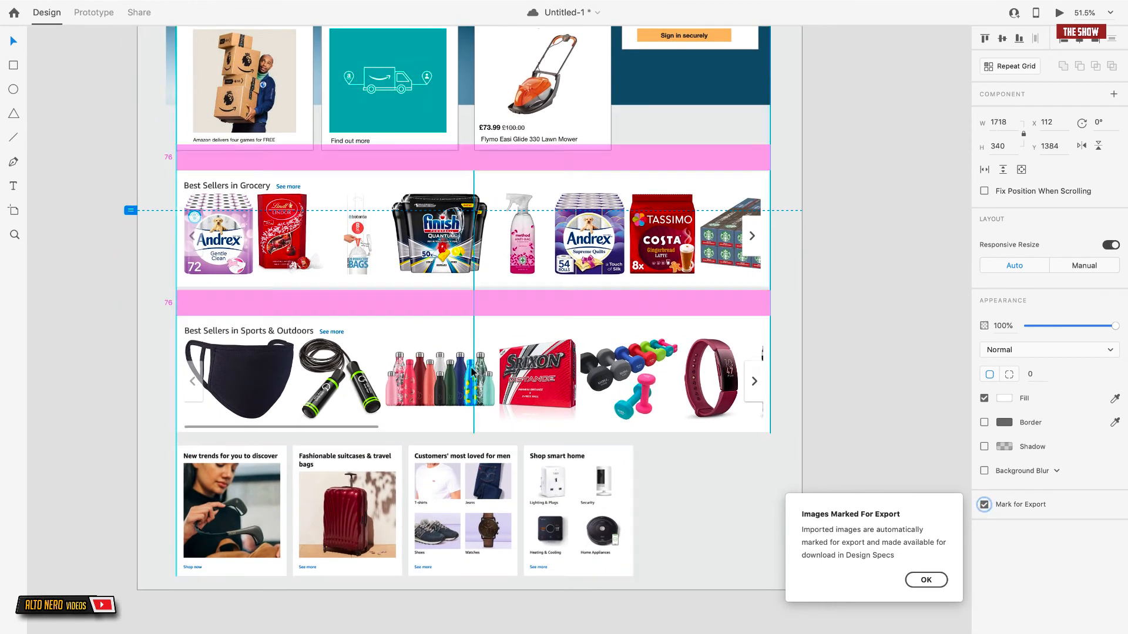
pyautogui.moveTo(473, 372); pyautogui.dragTo(473, 354)
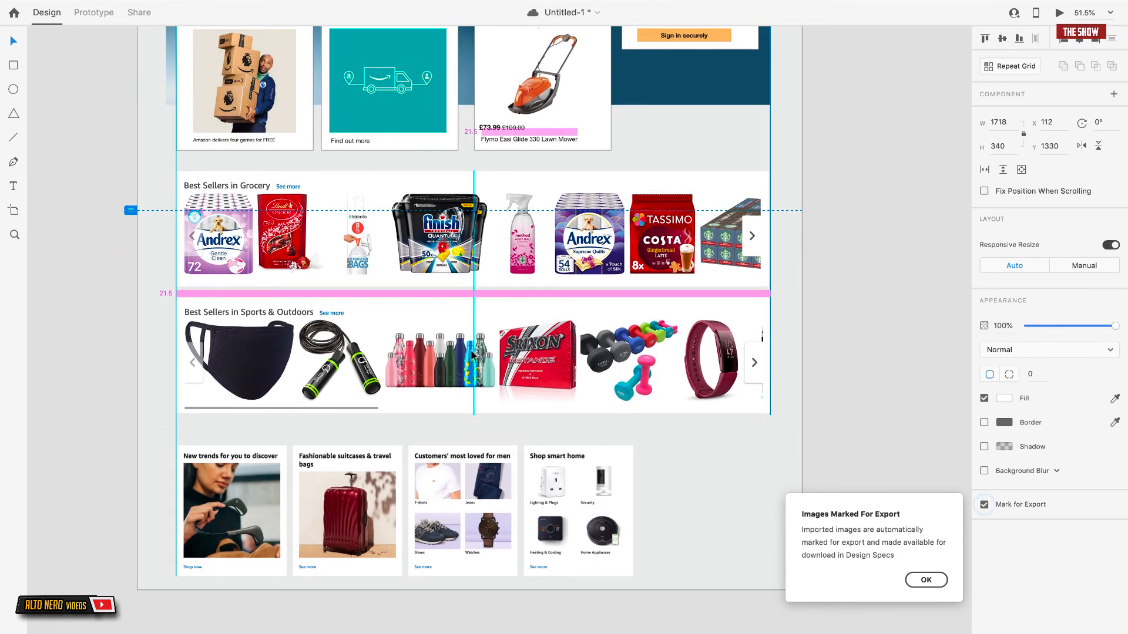
pyautogui.moveTo(467, 279); pyautogui.dragTo(465, 263)
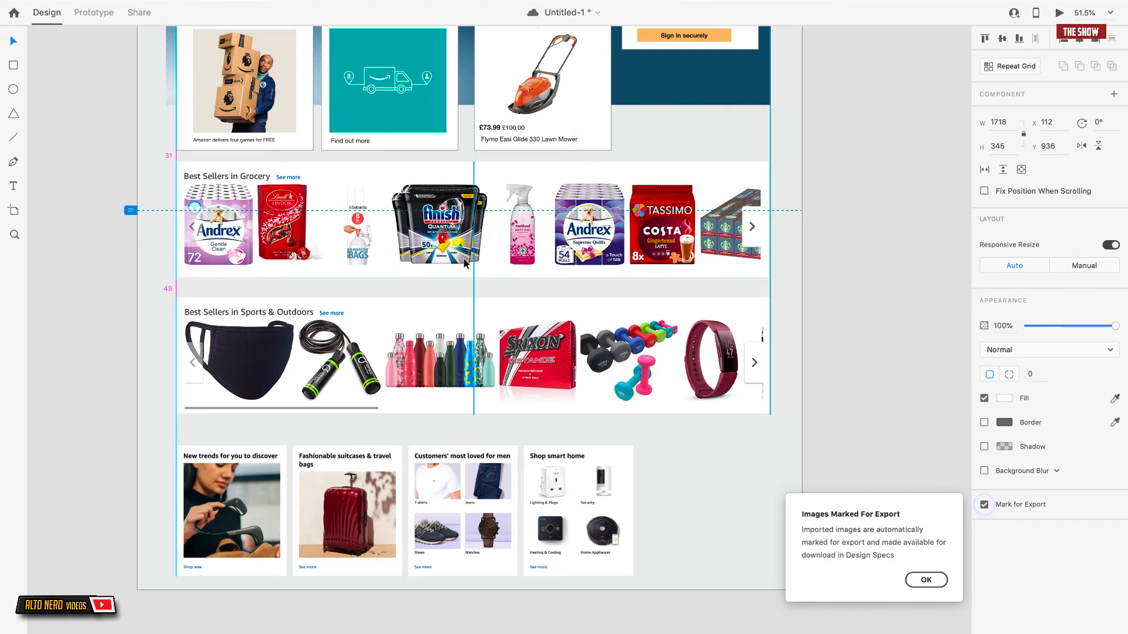
pyautogui.moveTo(456, 376); pyautogui.dragTo(453, 366)
pyautogui.moveTo(434, 497); pyautogui.dragTo(435, 476)
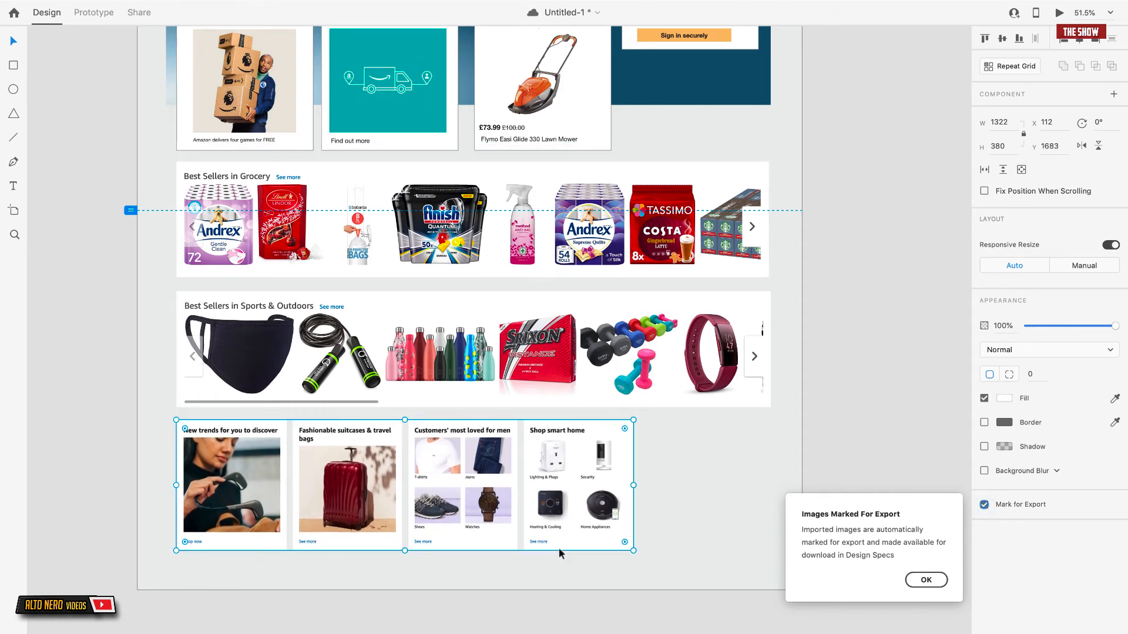
# Enlarge the "New trends" image to 1718 by 495 and place it at X 112, Y 1683 to match the rows above.
pyautogui.moveTo(633, 486); pyautogui.dragTo(727, 518)
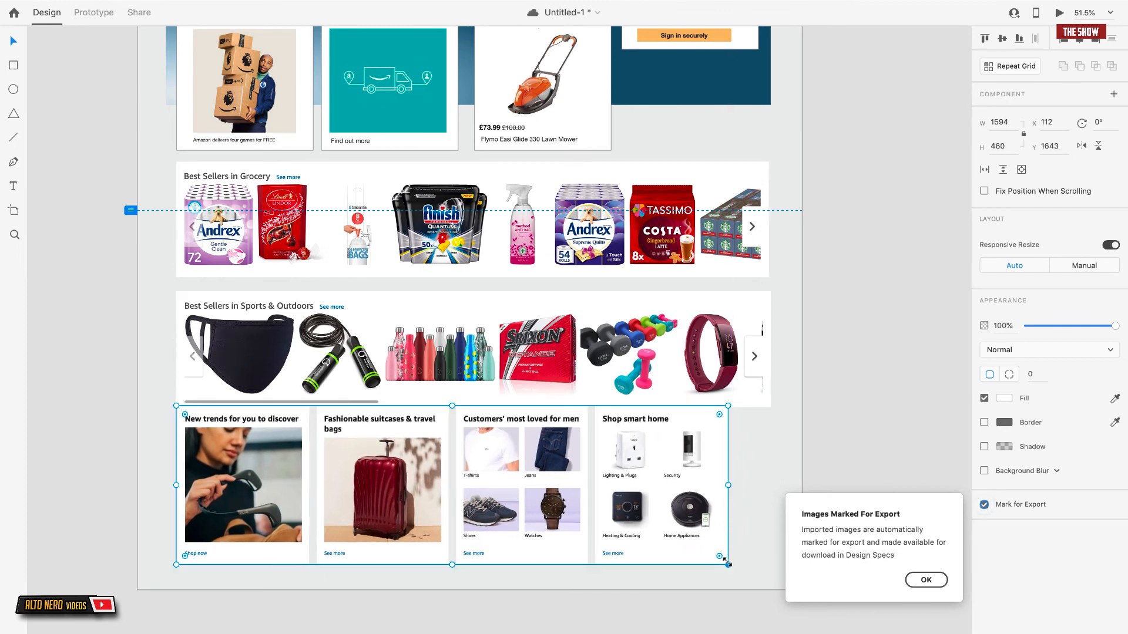
pyautogui.moveTo(728, 563); pyautogui.dragTo(770, 577)
pyautogui.moveTo(598, 477); pyautogui.dragTo(598, 489)
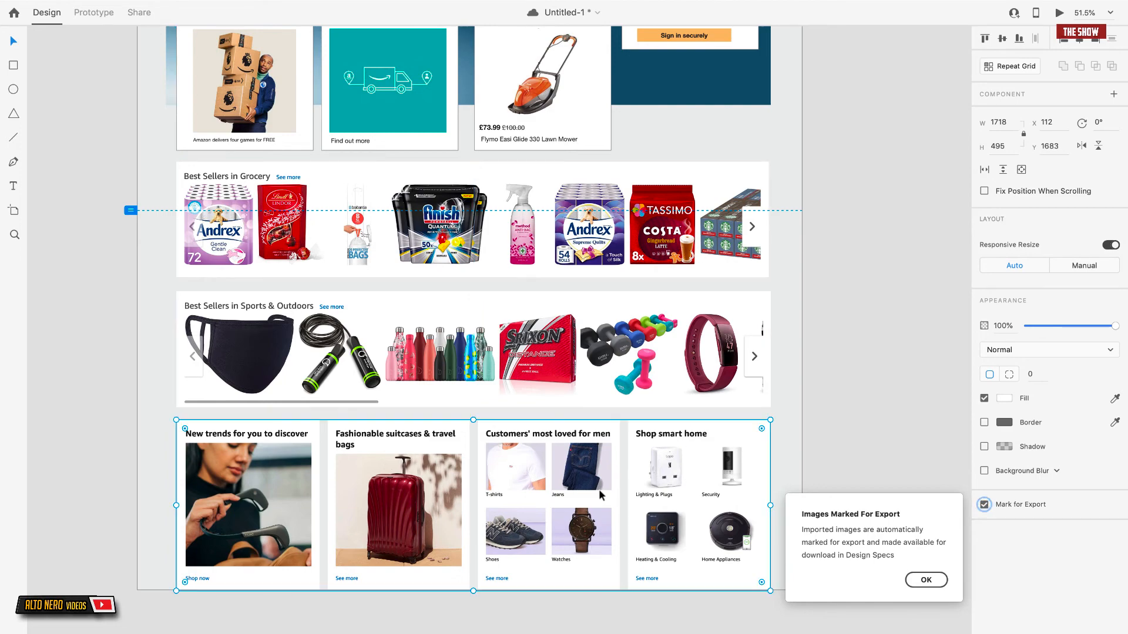
pyautogui.click(166, 565)
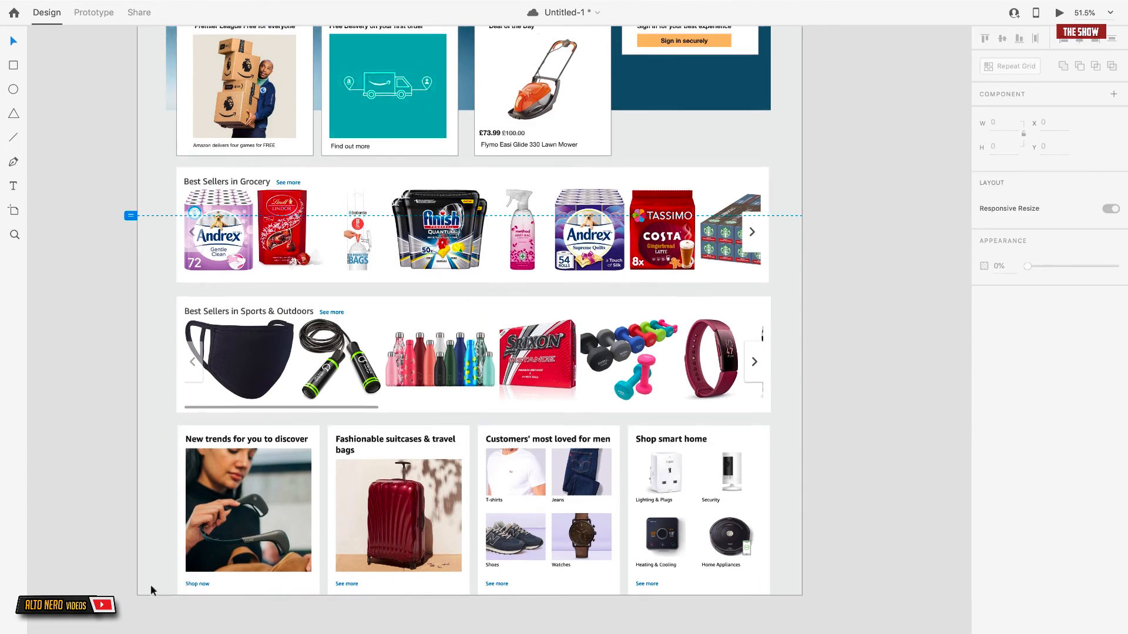
# Review the whole page and move the "New trends" image to X 1053, Y 1590, overlapping the Sports & Outdoors row.
pyautogui.scroll(10, 150, 584)
pyautogui.scroll(-3, 195, 347)
pyautogui.scroll(-10, 195, 347)
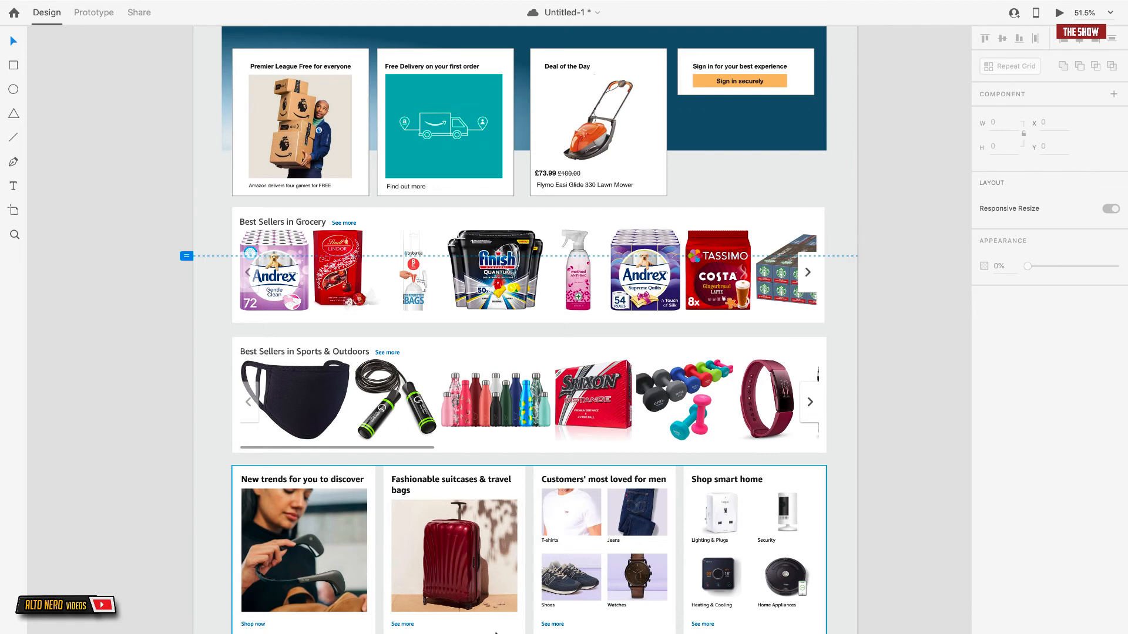
pyautogui.moveTo(492, 613); pyautogui.dragTo(818, 581)
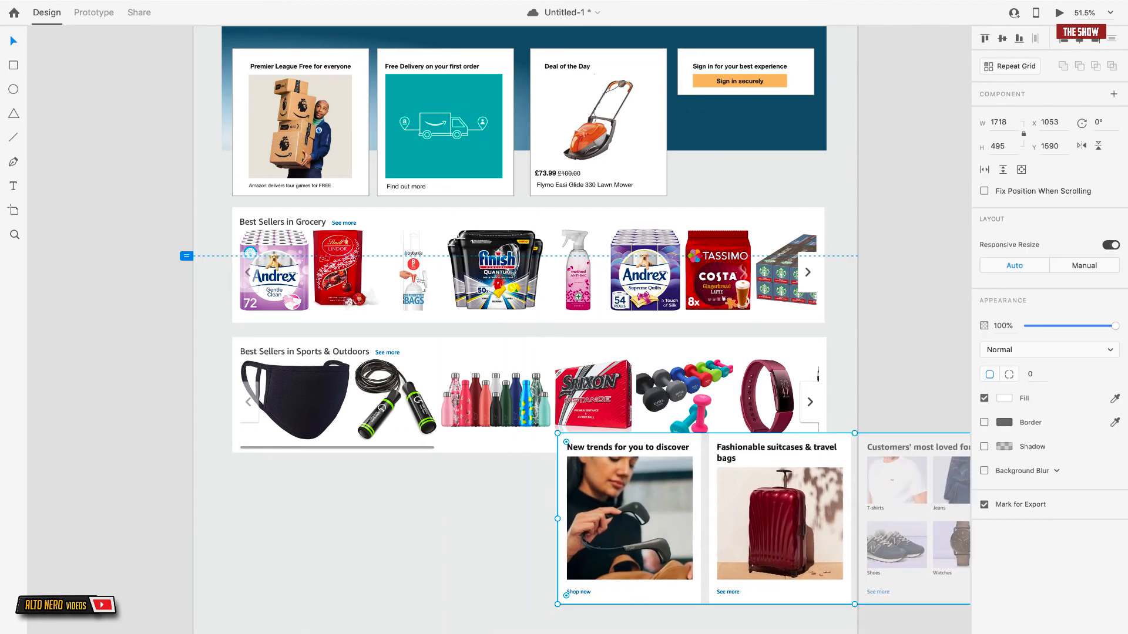
pyautogui.click(421, 609)
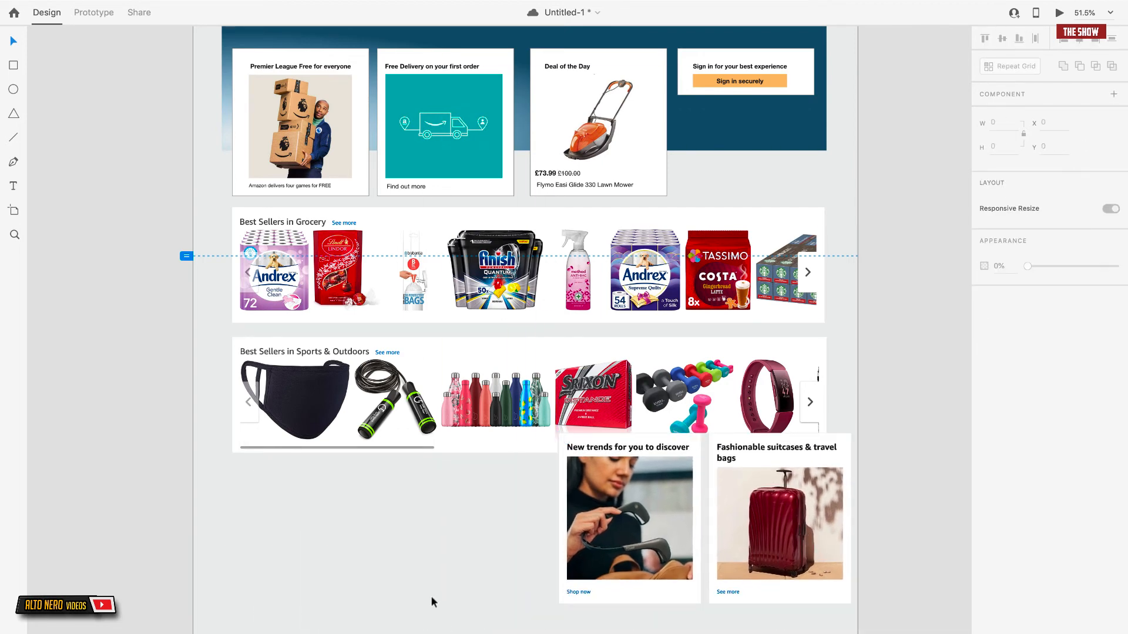
pyautogui.scroll(5, 207, 252)
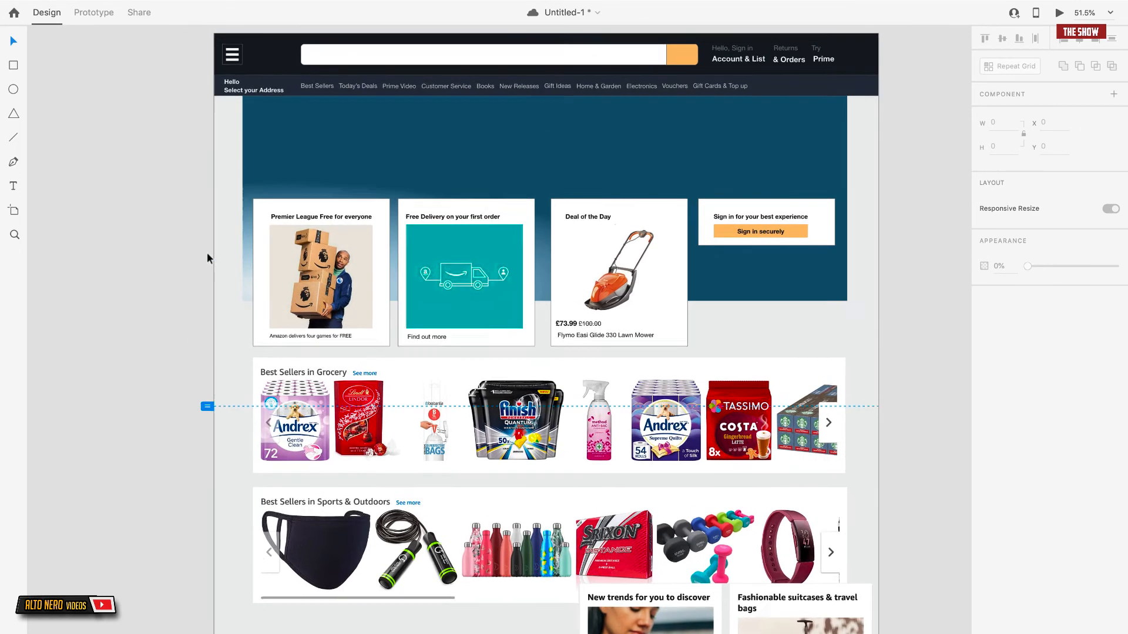
pyautogui.scroll(-5, 222, 248)
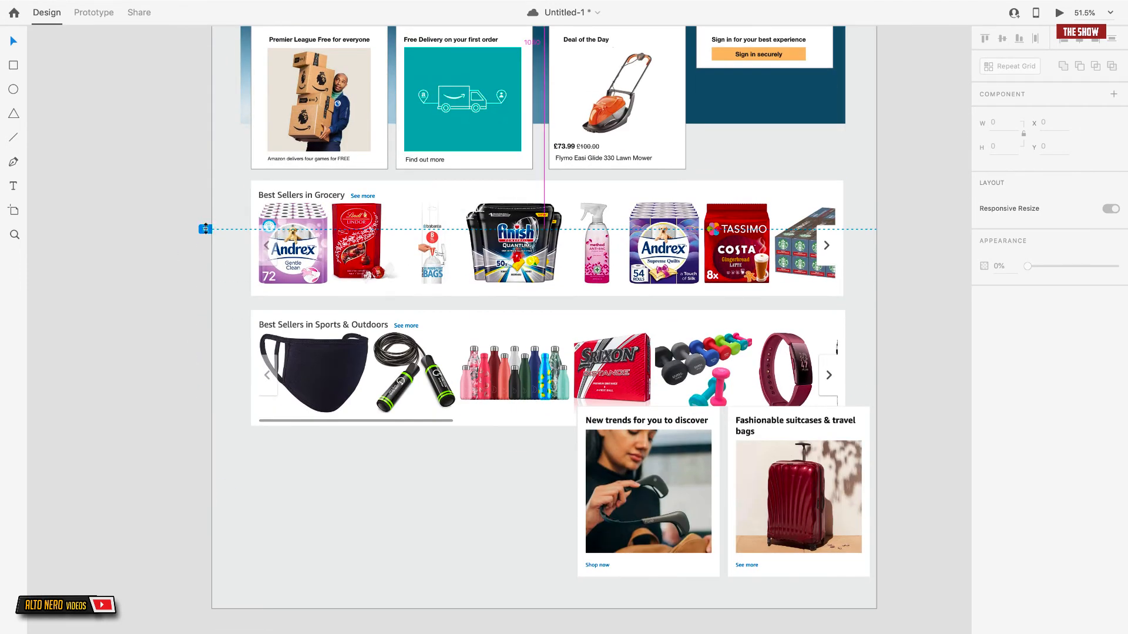
pyautogui.moveTo(205, 230); pyautogui.dragTo(205, 246)
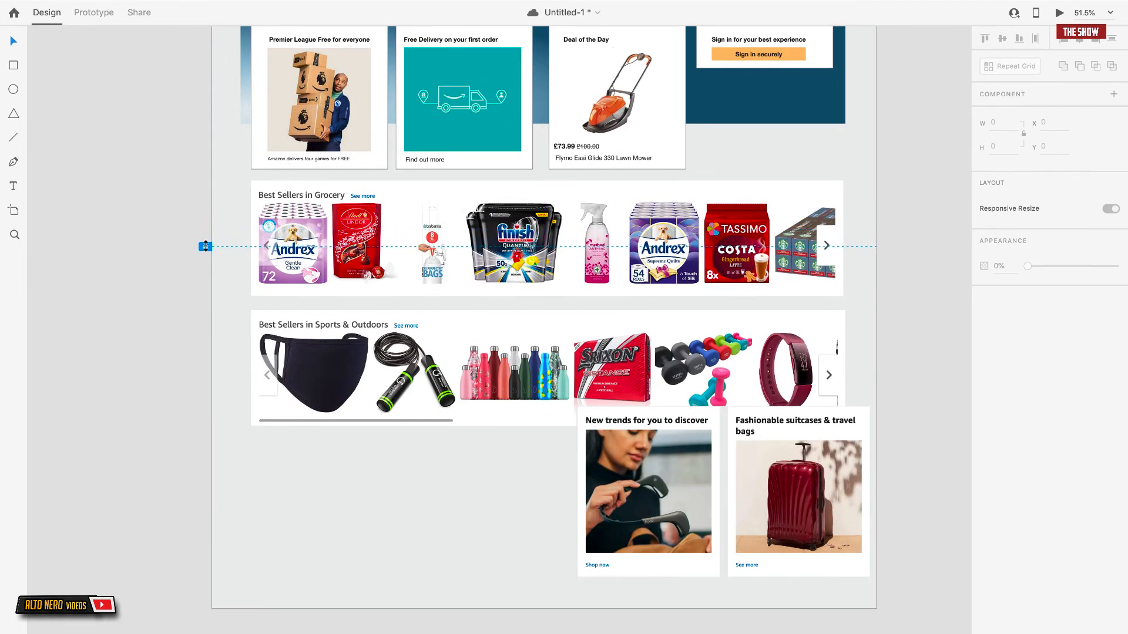
pyautogui.hotkey('ctrl', 'z')
pyautogui.click(415, 569)
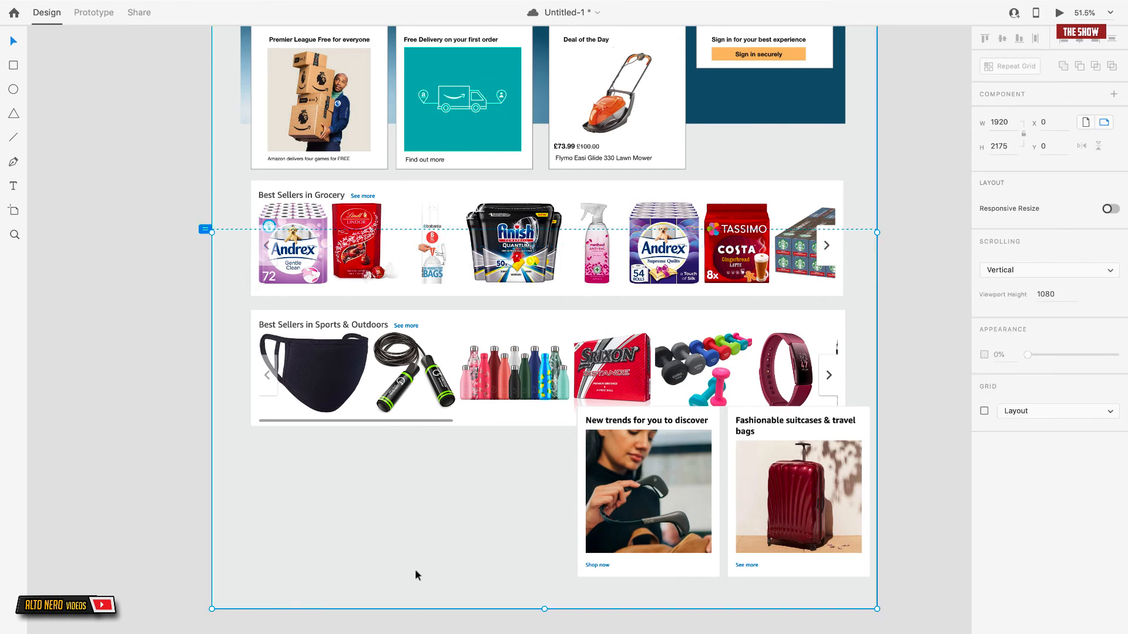
pyautogui.press('Escape')
# Extend the artboard downward and move the "New trends for you to discover" image back beneath the Sports & Outdoors row.
pyautogui.click(415, 571)
pyautogui.moveTo(544, 609); pyautogui.dragTo(549, 633)
pyautogui.moveTo(702, 485); pyautogui.dragTo(371, 518)
pyautogui.moveTo(265, 433); pyautogui.dragTo(267, 449)
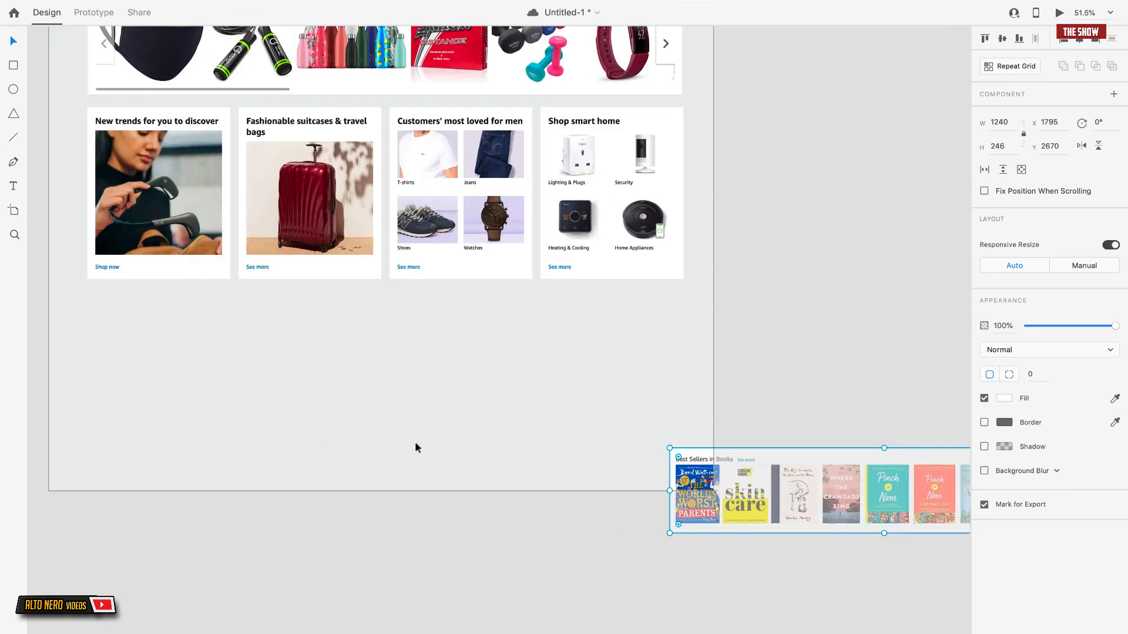
# Place the "Best Sellers in Books" image at X 107, Y 2213 below the category panels and enlarge it to the rows' width.
pyautogui.moveTo(681, 470); pyautogui.dragTo(98, 313)
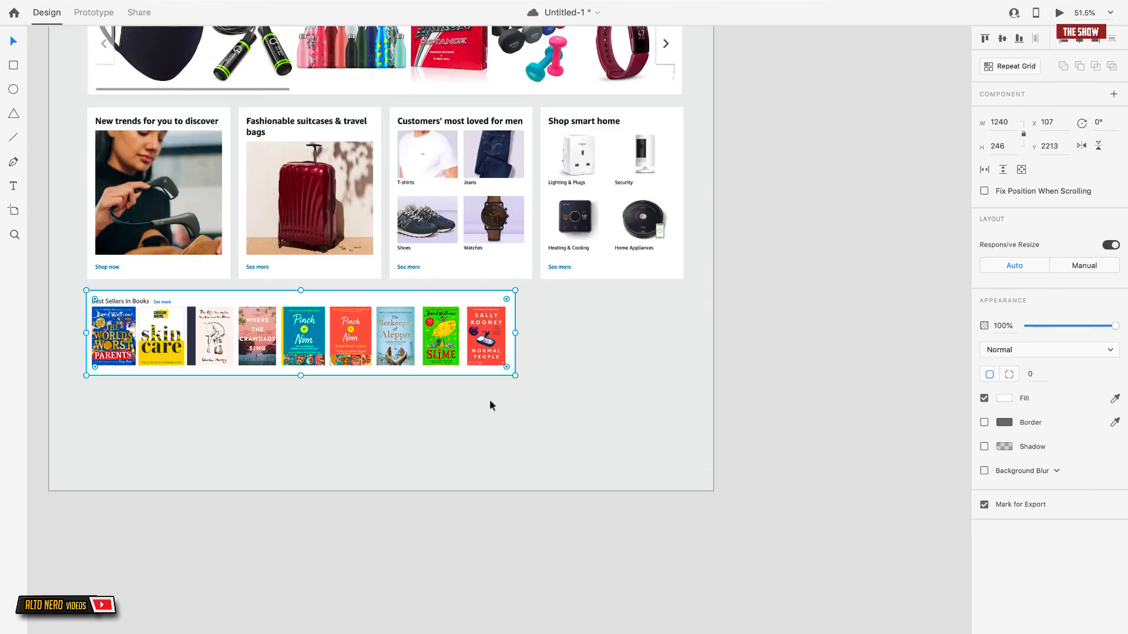
pyautogui.moveTo(515, 376); pyautogui.dragTo(682, 474)
# Resize the "New trends" category panels image to 1723 by 496 at X 107, Y 1683, in line with the neighbouring rows.
pyautogui.scroll(2, 421, 307)
pyautogui.hscroll(-1, 420, 307)
pyautogui.click(421, 286)
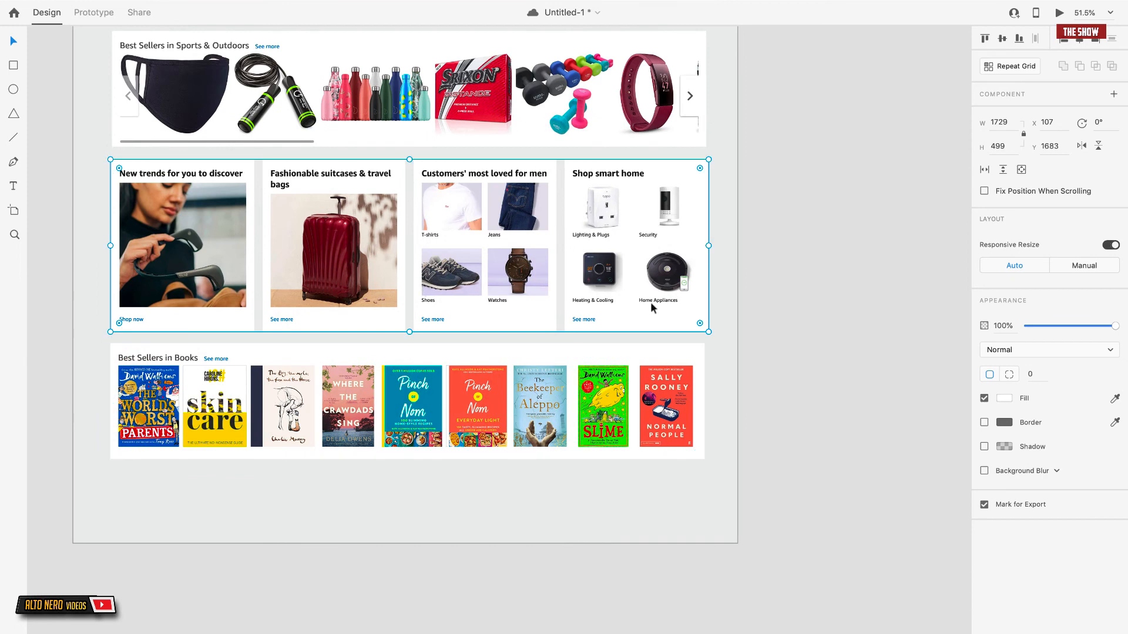
pyautogui.moveTo(707, 329); pyautogui.dragTo(792, 331)
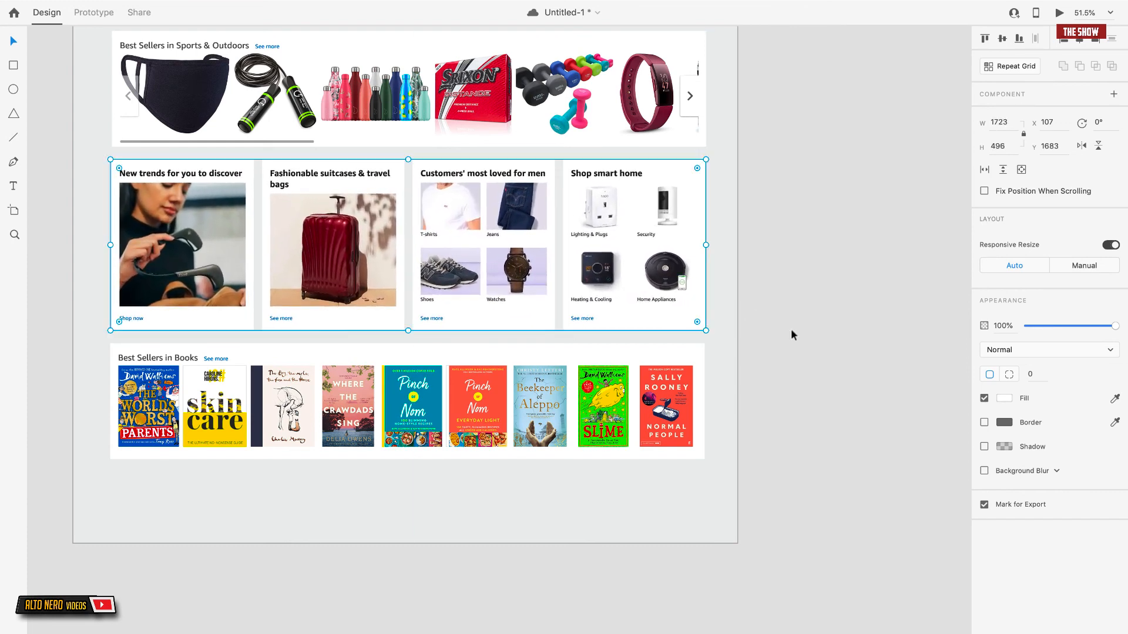
pyautogui.click(887, 301)
# Review the whole page from the header down to the Books row, checking the alignment and spacing of the sections.
pyautogui.scroll(5, 887, 305)
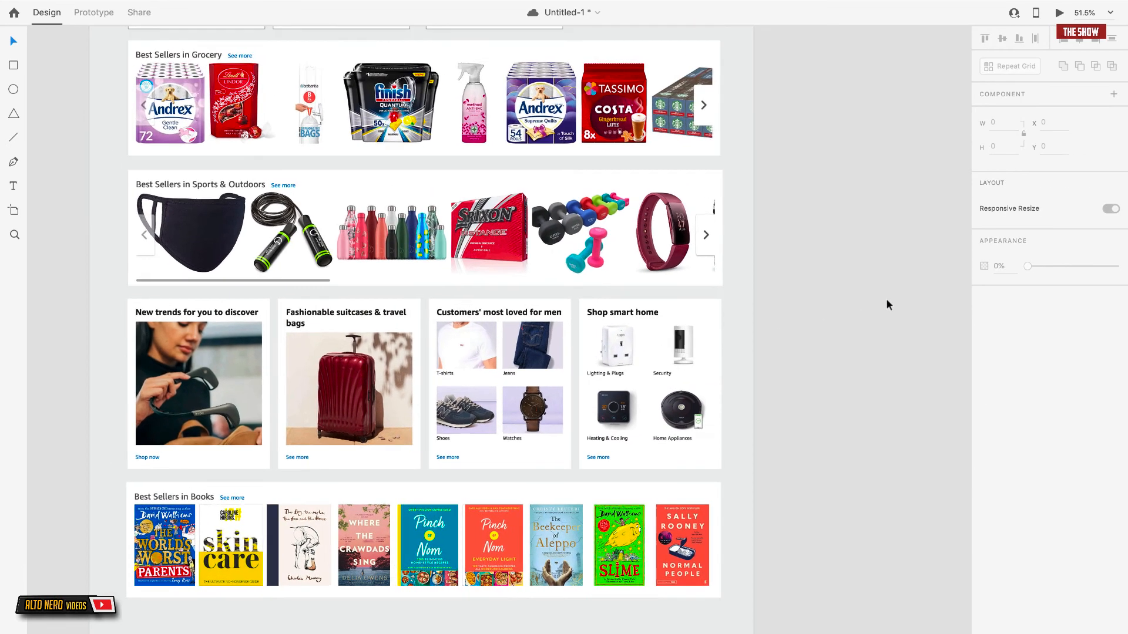
pyautogui.scroll(1, 887, 304)
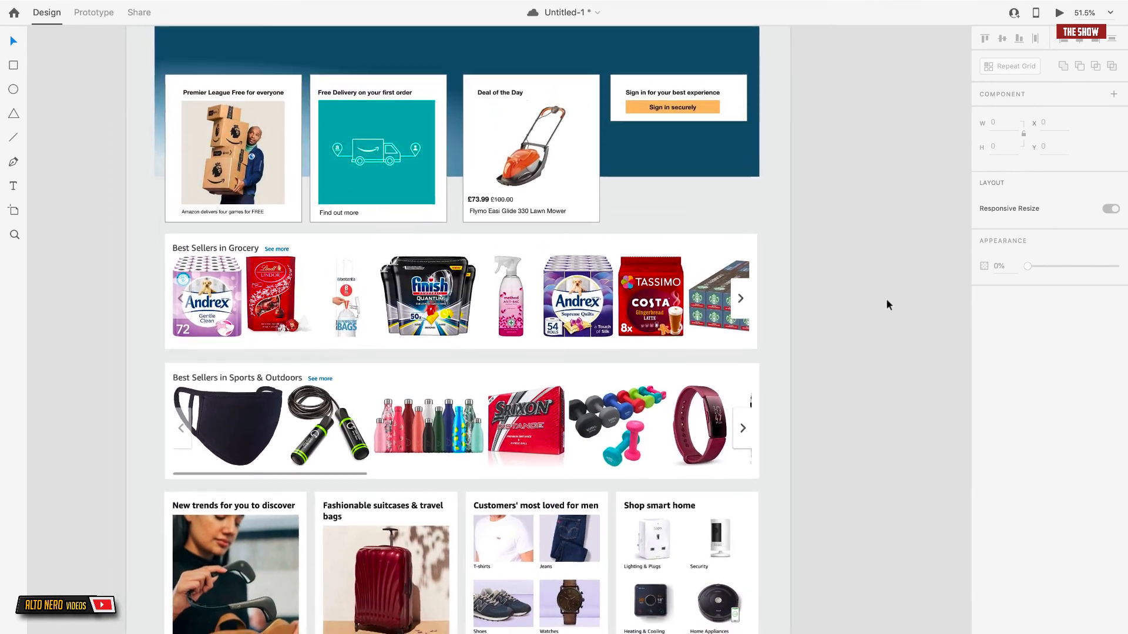
pyautogui.scroll(-3, 886, 304)
pyautogui.hscroll(3, 886, 304)
pyautogui.scroll(1, 886, 305)
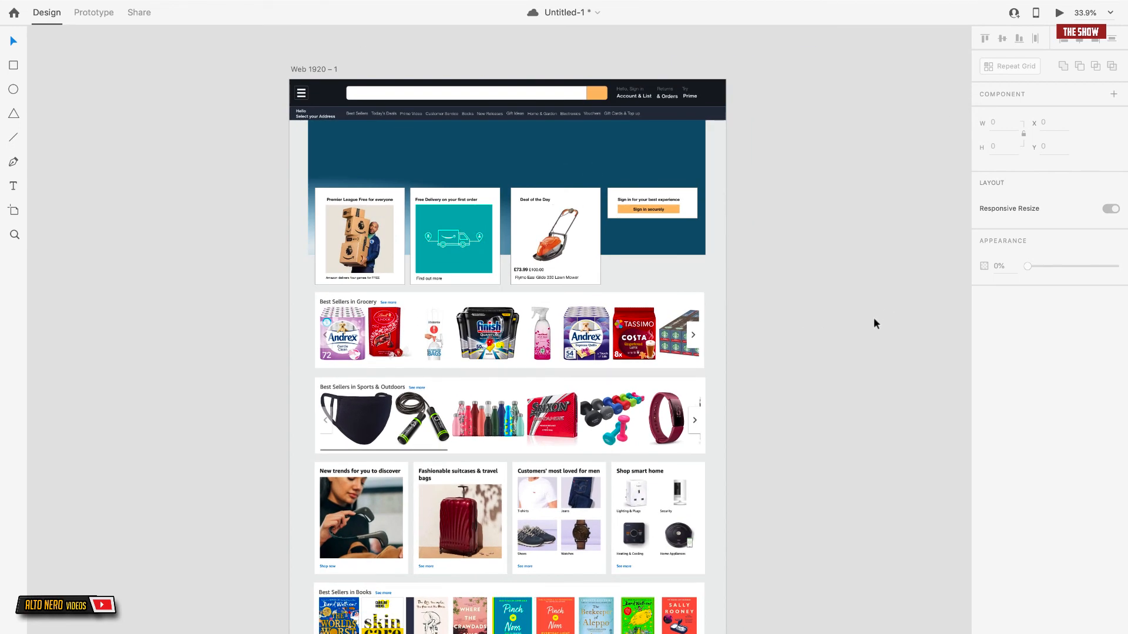
pyautogui.scroll(-1, 875, 321)
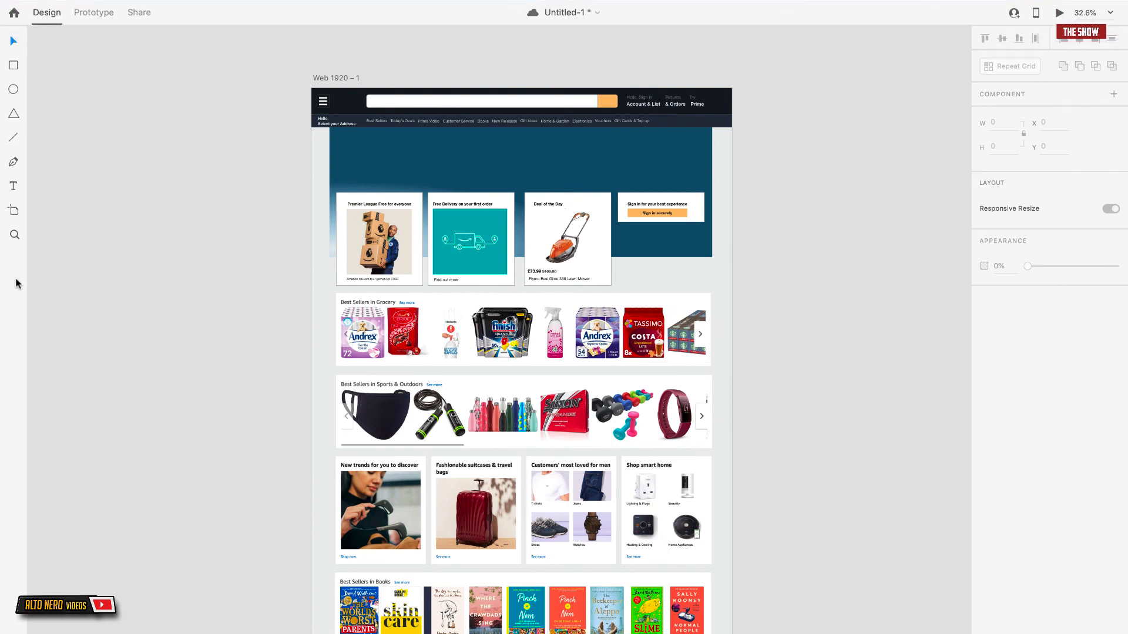
pyautogui.click(13, 42)
pyautogui.scroll(-2, 282, 112)
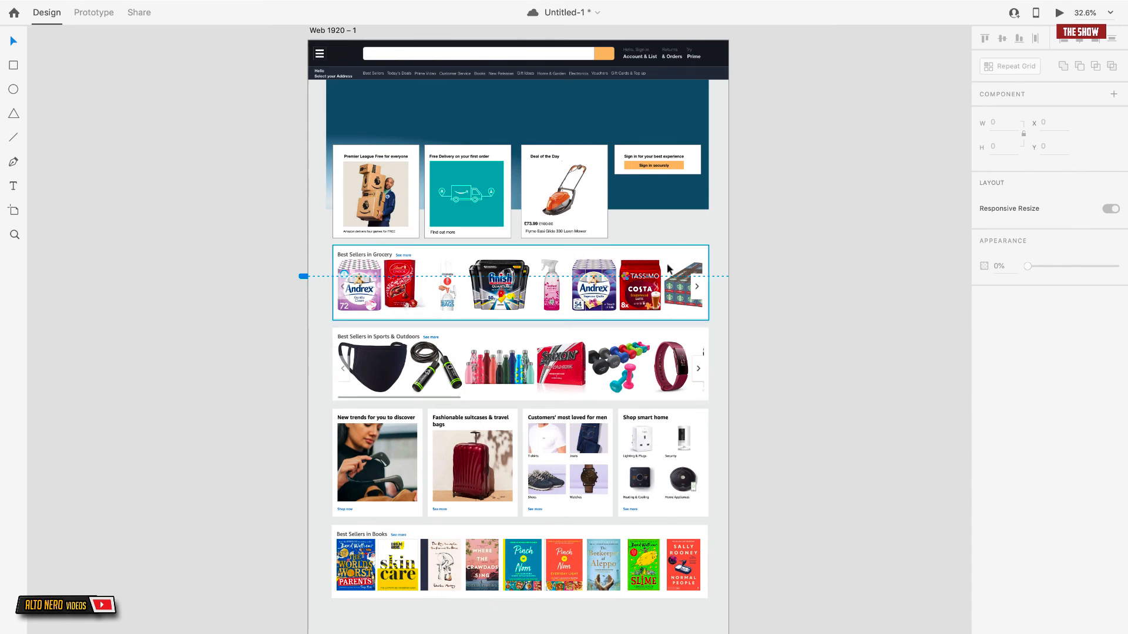
pyautogui.hscroll(-2, 528, 79)
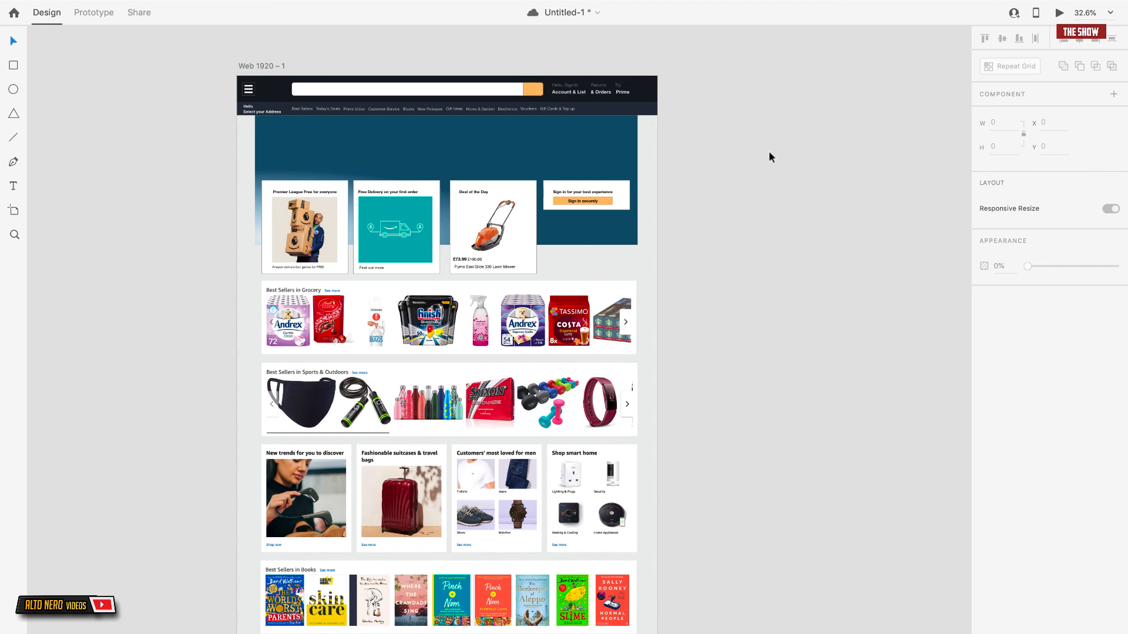
# Save the homepage design document.
pyautogui.hotkey('ctrl', 's')
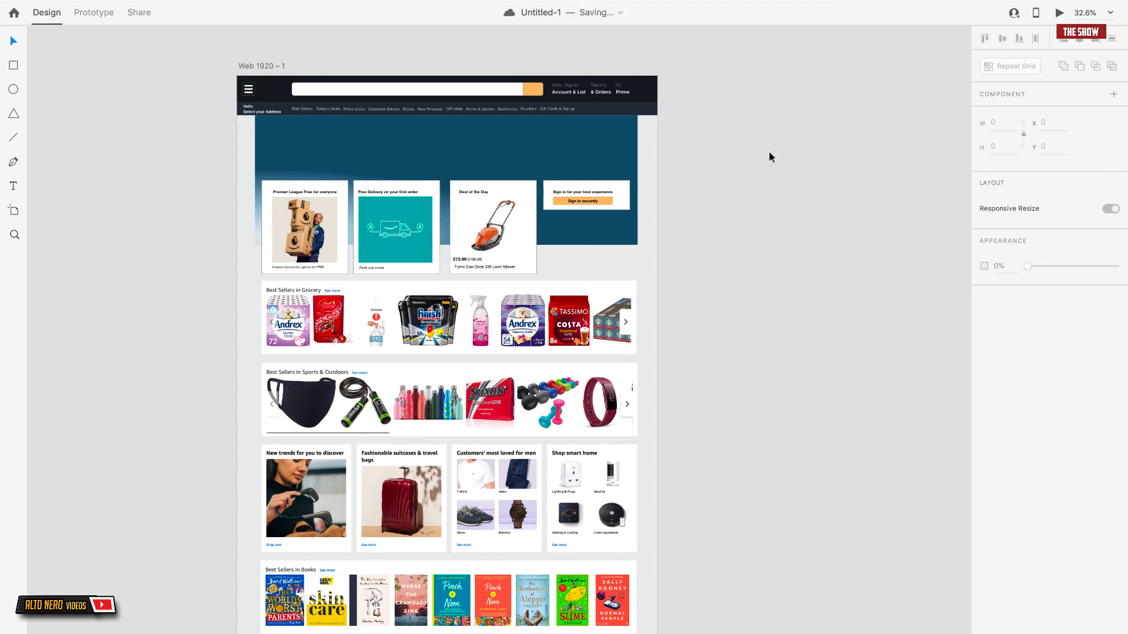